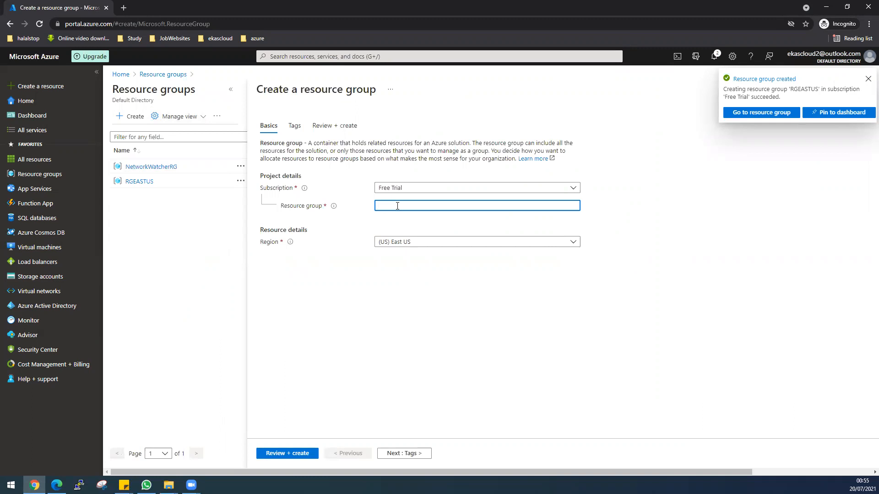
# Step: Create a resource group named RGUKSouth in the (Europe) UK South region
pyautogui.click(402, 241)
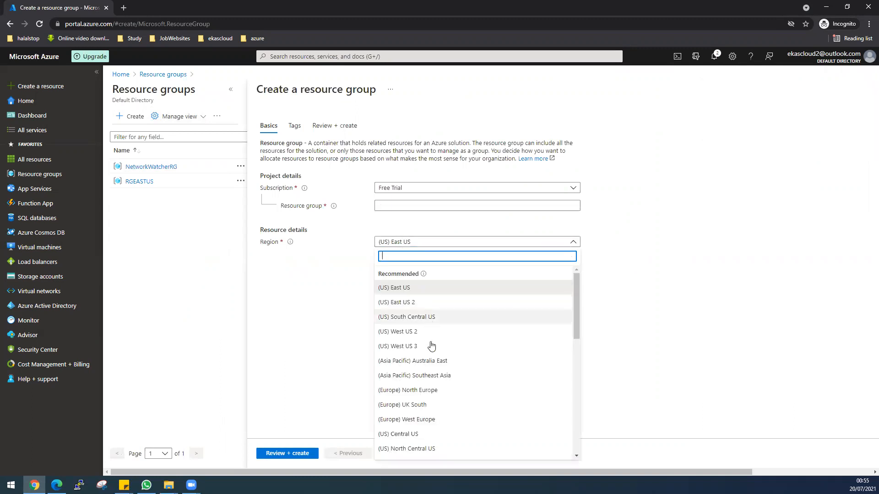
pyautogui.click(425, 405)
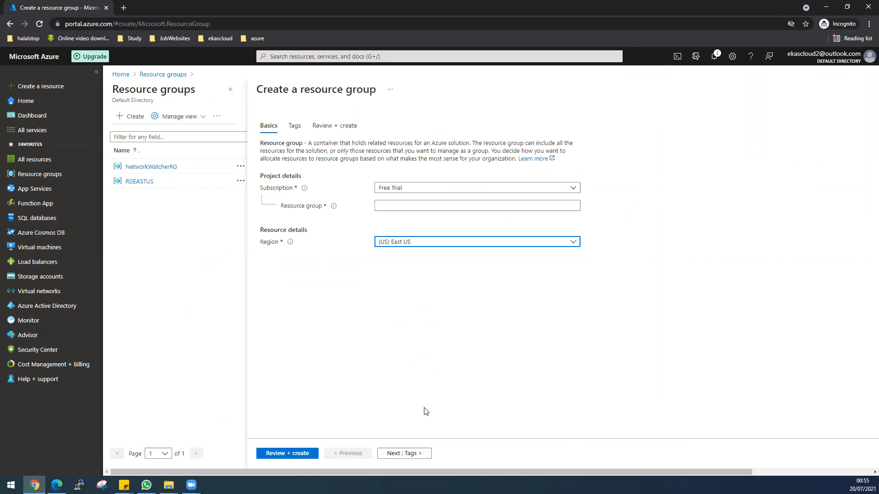
pyautogui.click(392, 206)
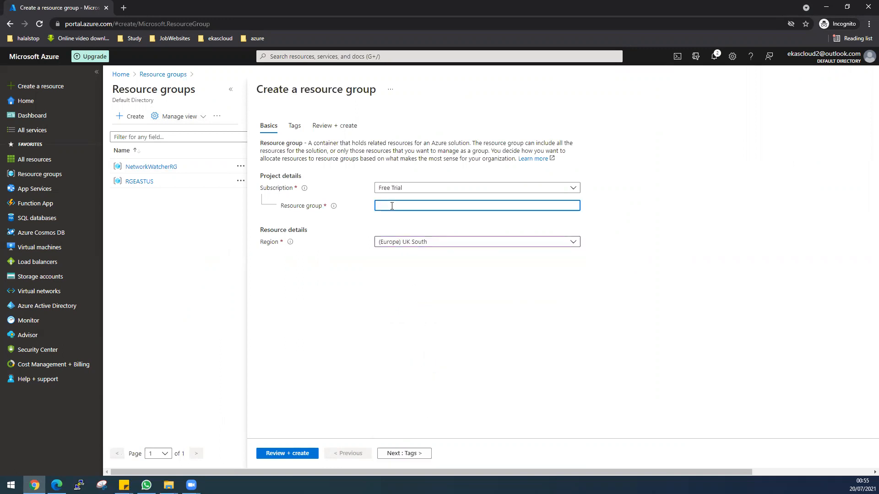
pyautogui.write('RGUKSouth')
pyautogui.click(298, 453)
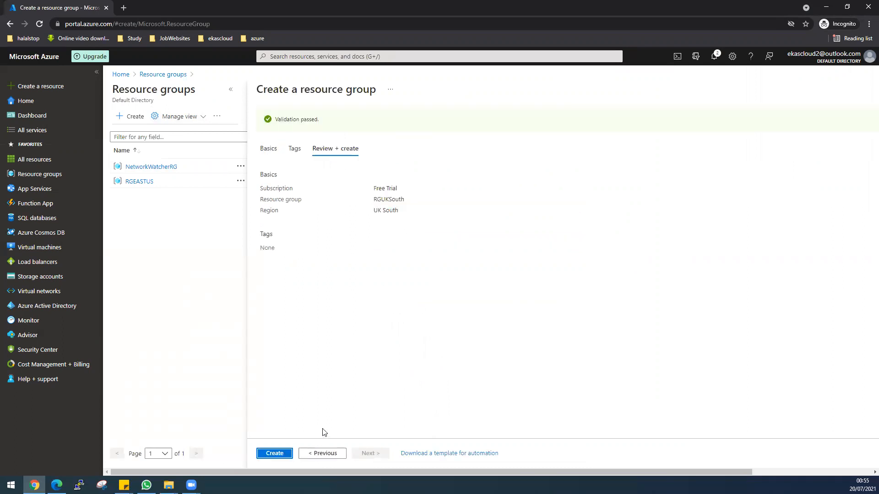
pyautogui.click(275, 454)
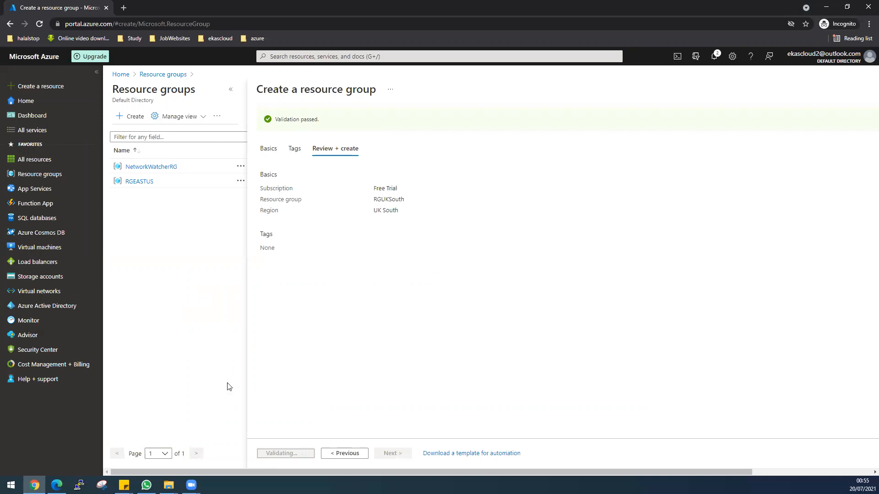
# Step: Start a new virtual network in the RGEASTUS resource group and name it VPNVnet
pyautogui.click(43, 292)
pyautogui.click(506, 338)
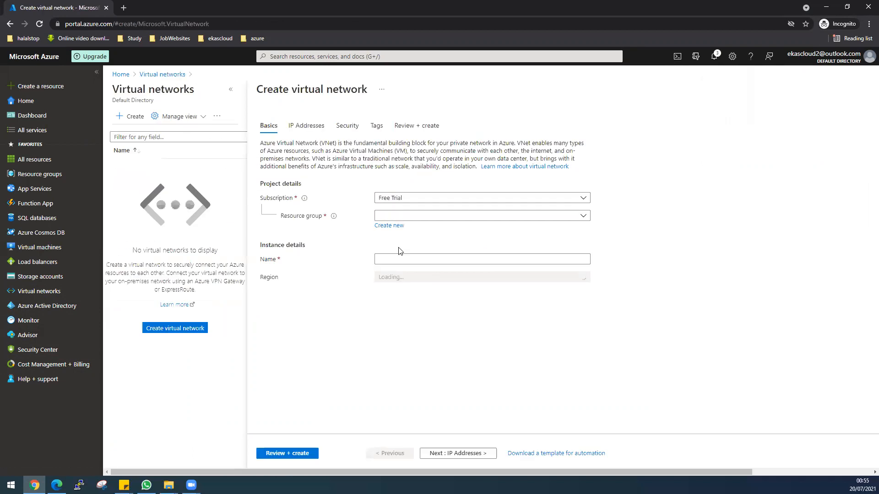
pyautogui.click(399, 215)
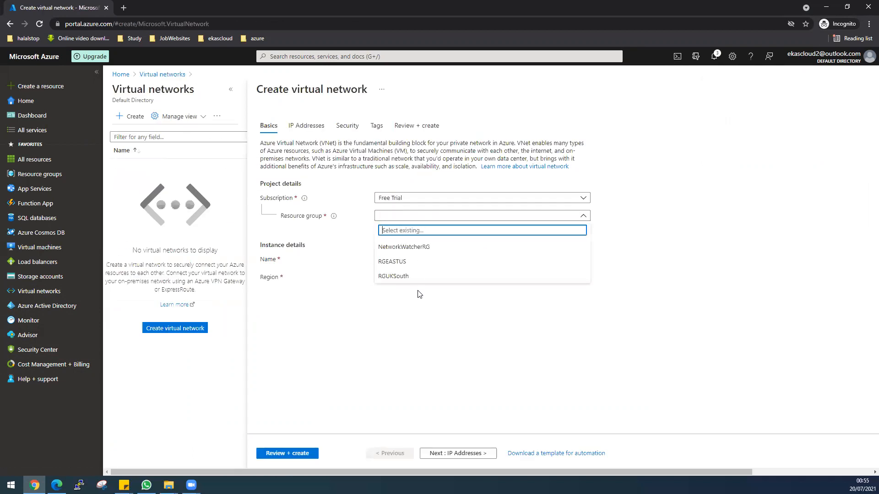
pyautogui.click(406, 263)
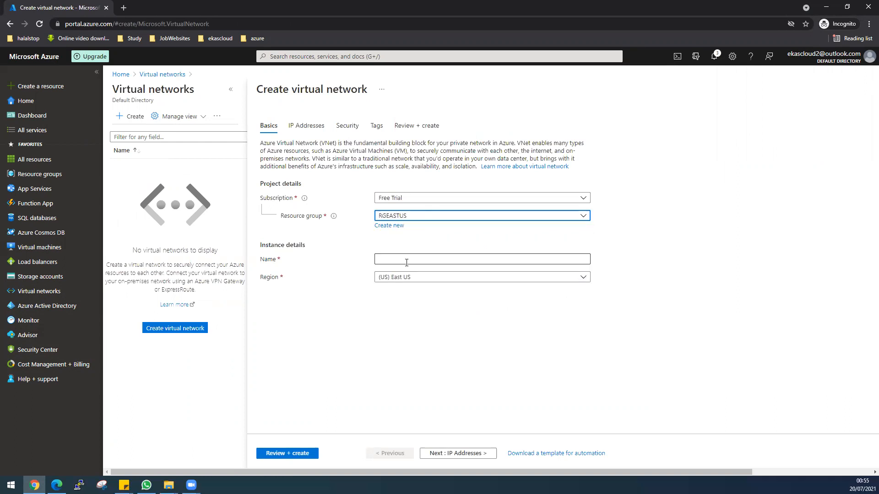
pyautogui.click(407, 263)
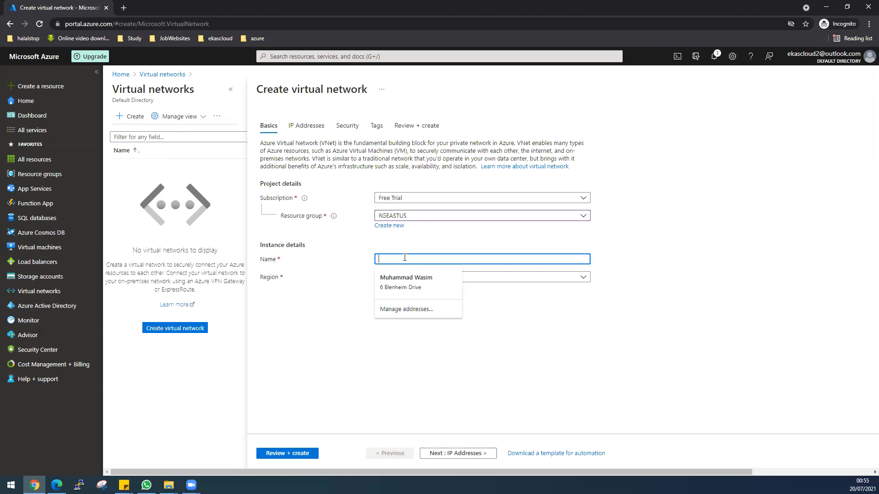
pyautogui.click(408, 246)
pyautogui.click(403, 260)
pyautogui.write('VPN')
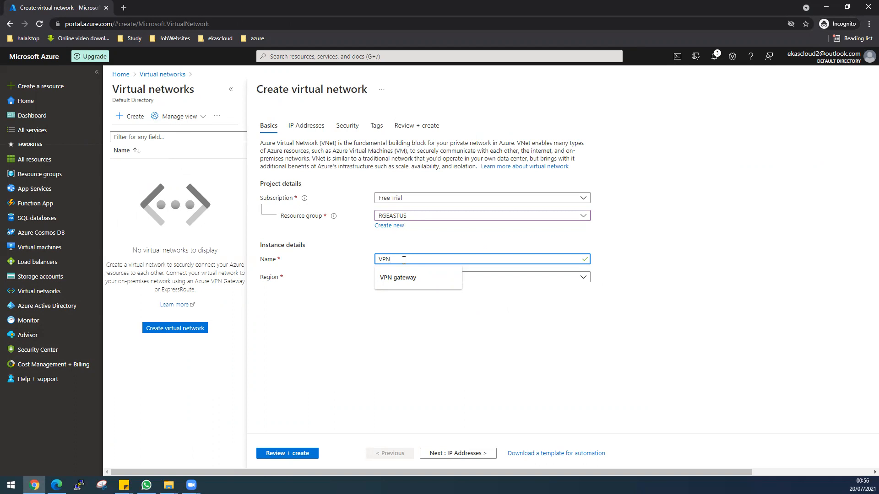
pyautogui.write('Vnet')
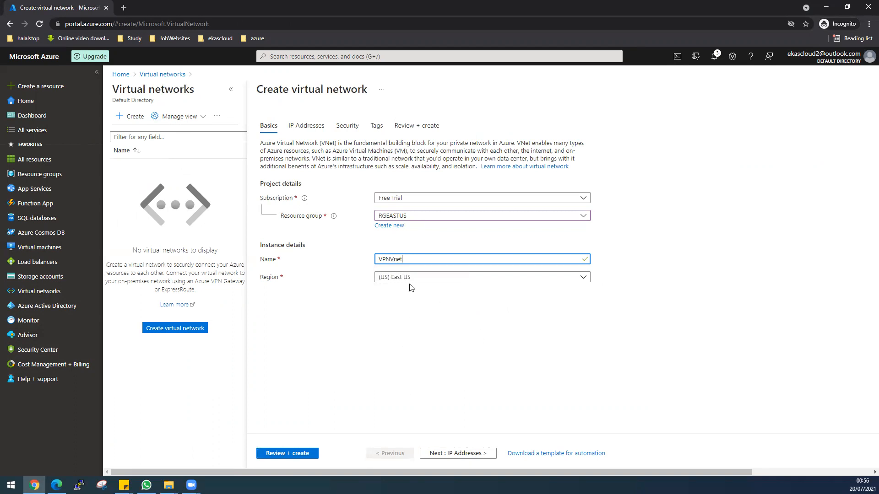
# Step: Rename the virtual network's default subnet to publicSubnet, then validate and create the network
pyautogui.click(453, 453)
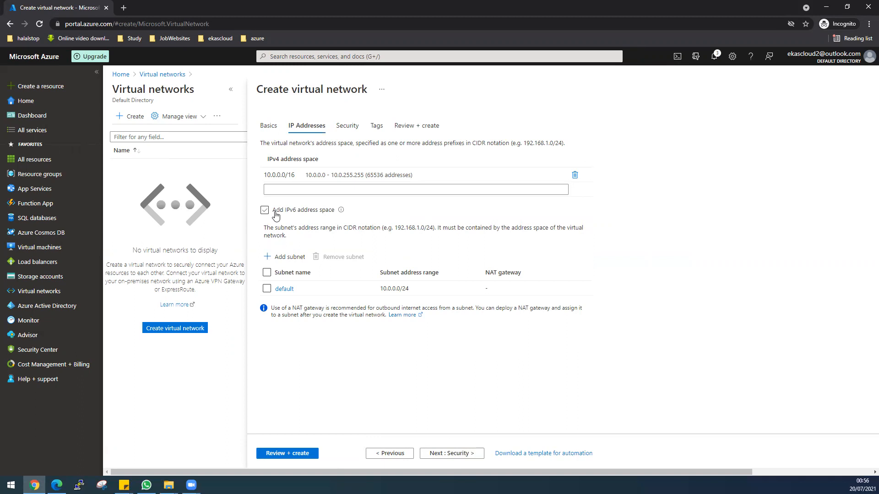
pyautogui.click(283, 289)
pyautogui.moveTo(768, 121); pyautogui.dragTo(744, 120)
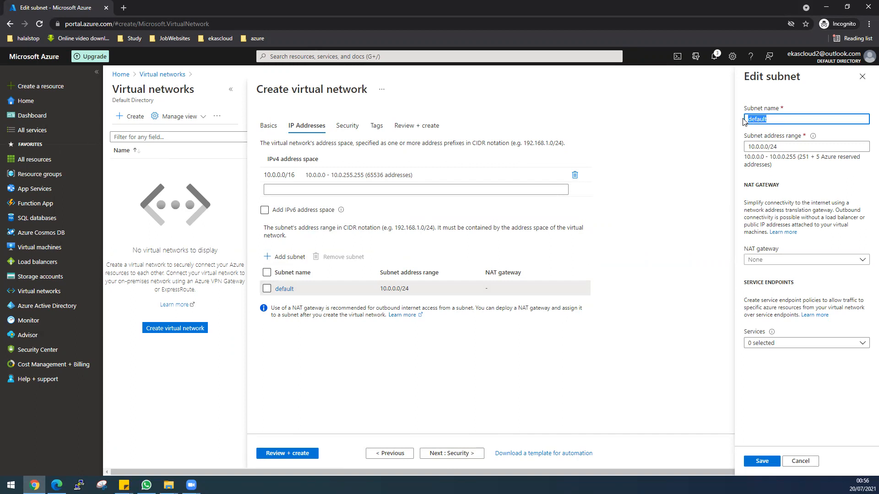
pyautogui.write('publicSubnet')
pyautogui.click(762, 460)
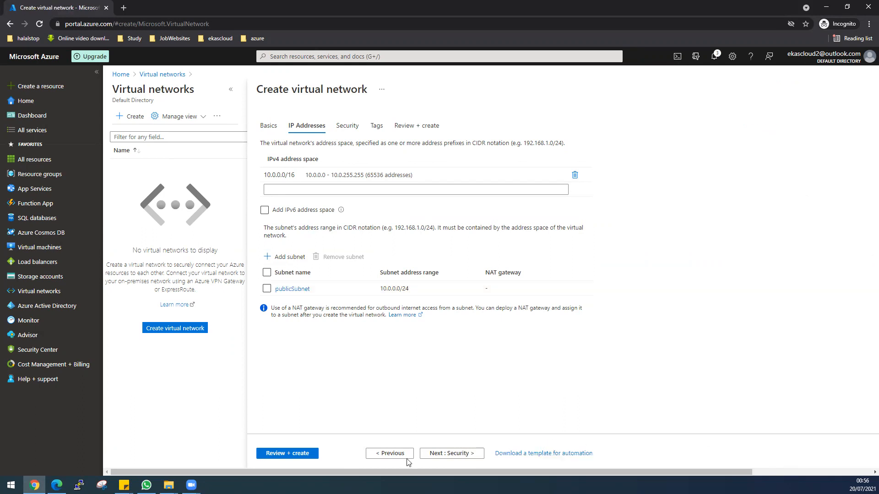
pyautogui.click(293, 458)
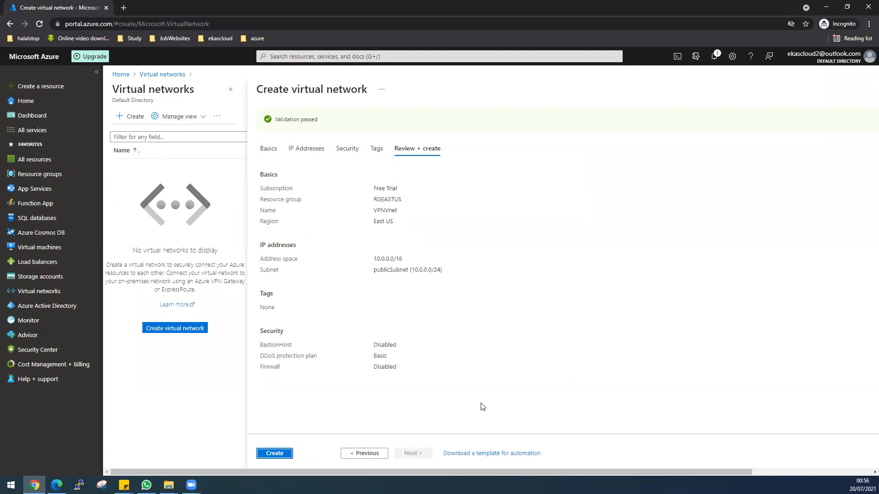
pyautogui.click(277, 453)
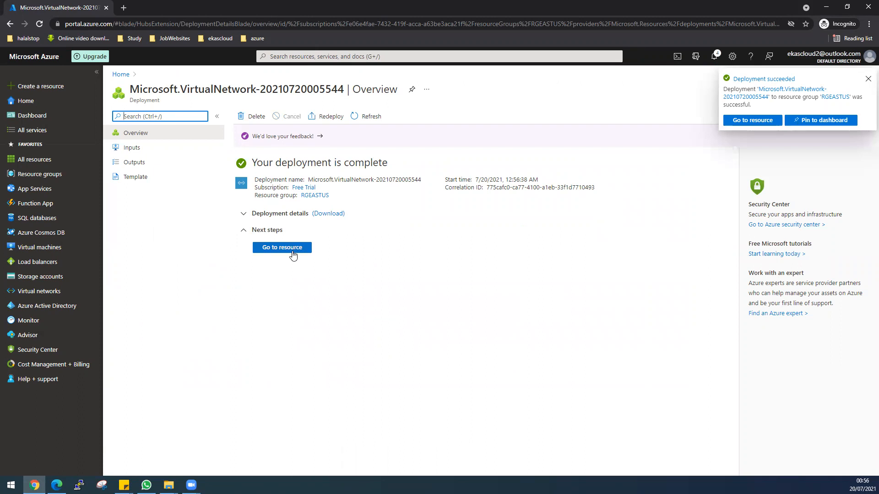
# Step: Create a network security group named VPNNSG in the RGEASTUS resource group
pyautogui.click(284, 56)
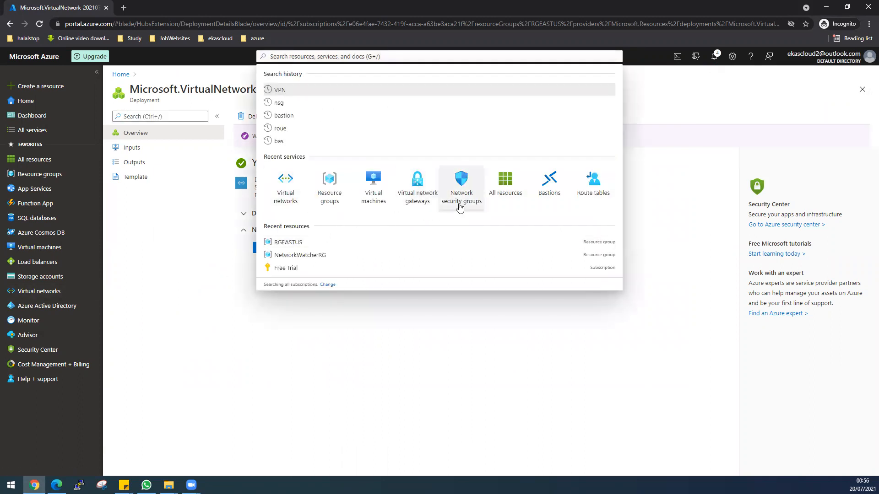
pyautogui.click(460, 207)
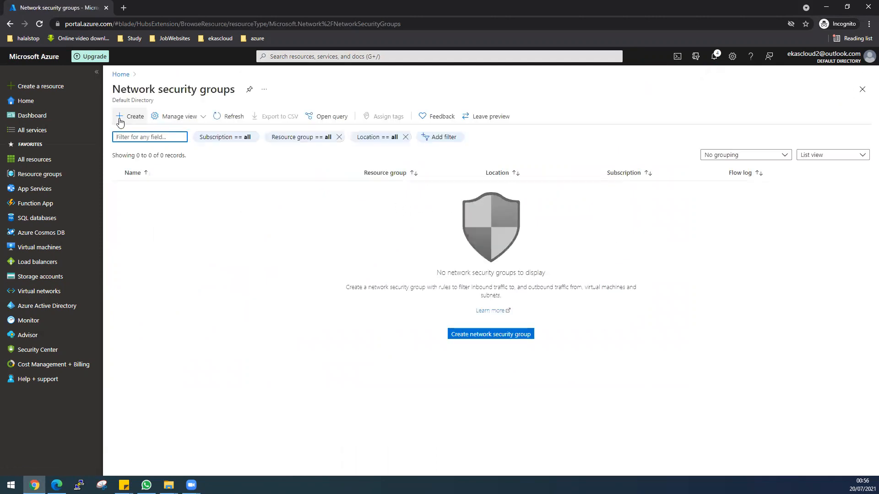
pyautogui.click(120, 122)
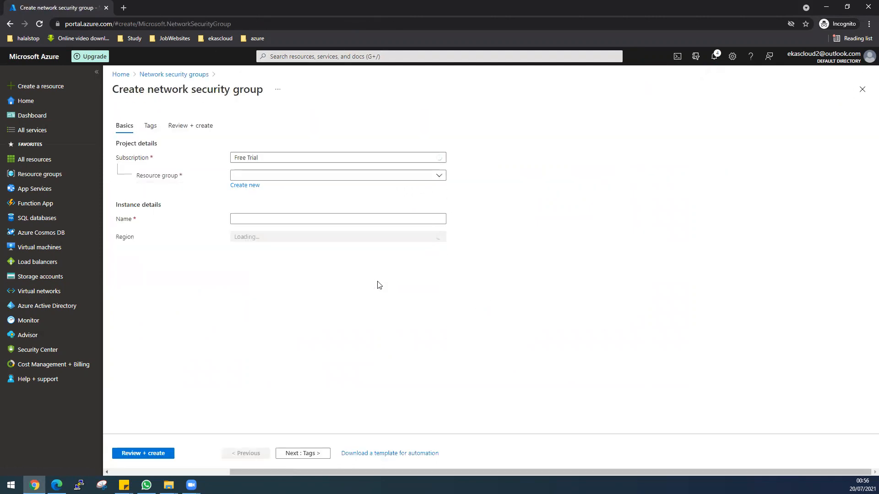
pyautogui.click(287, 178)
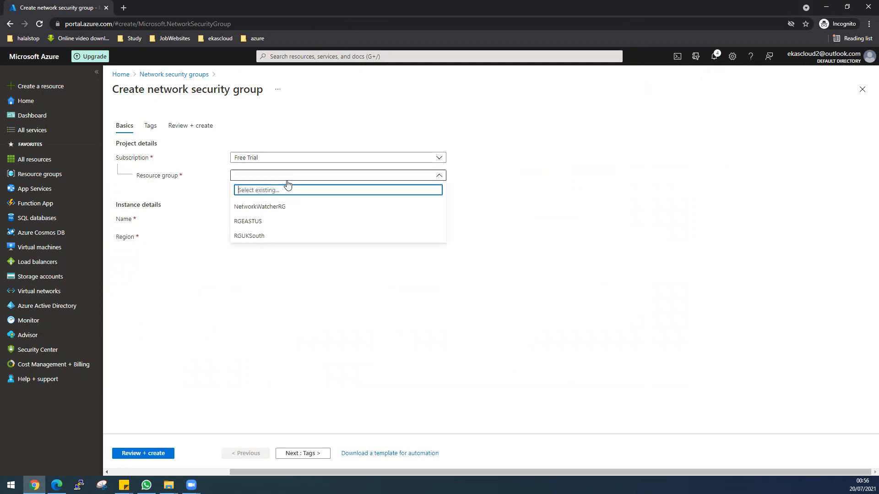
pyautogui.click(257, 221)
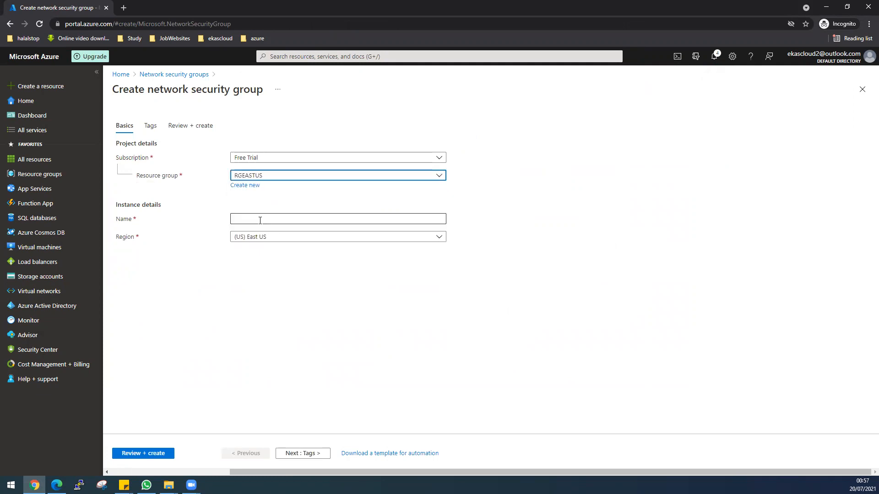
pyautogui.click(260, 221)
pyautogui.write('VPN')
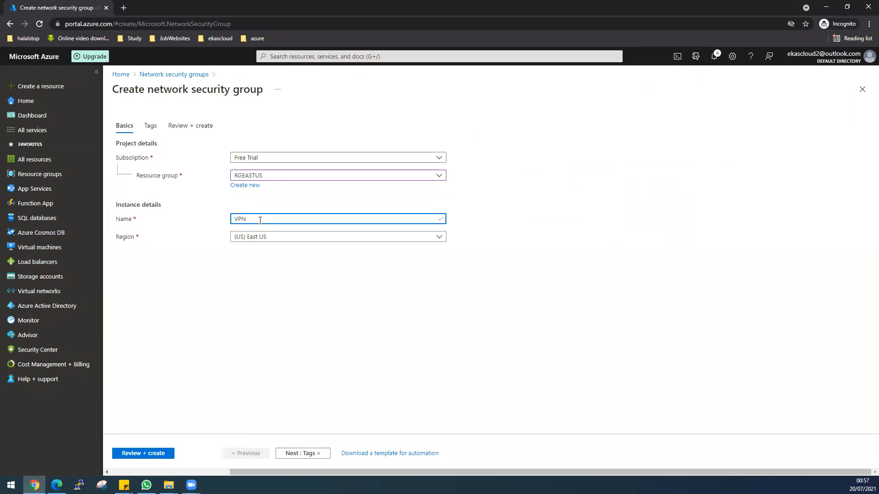
pyautogui.write('N')
pyautogui.write('G')
pyautogui.click(163, 454)
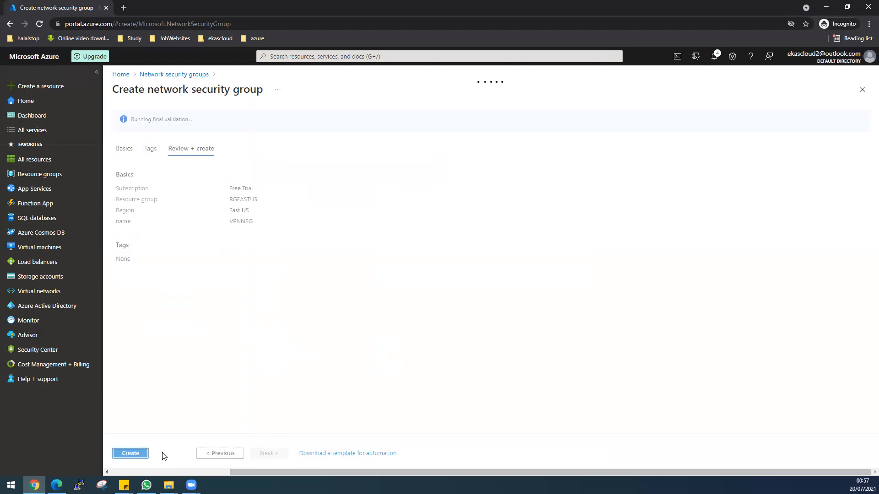
pyautogui.click(135, 454)
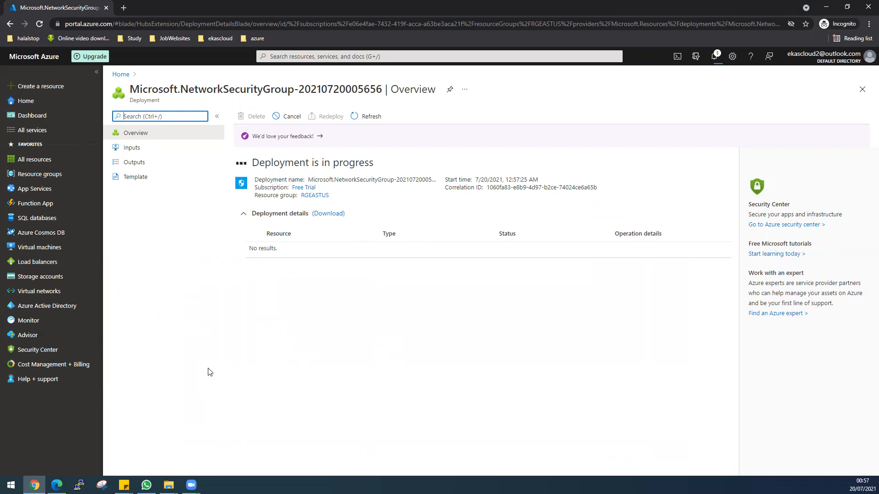
# Step: Add an inbound security rule named Allow_All to VPNNSG with the destination port ranges set to *
pyautogui.click(288, 251)
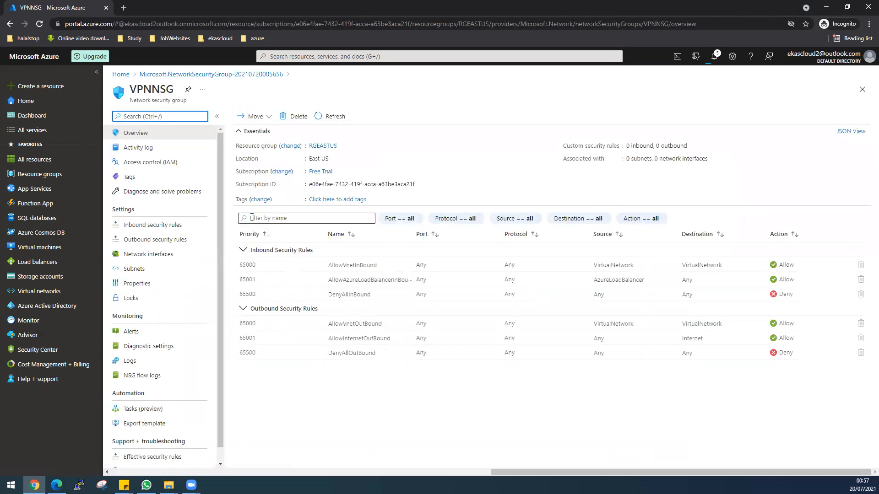
pyautogui.click(150, 225)
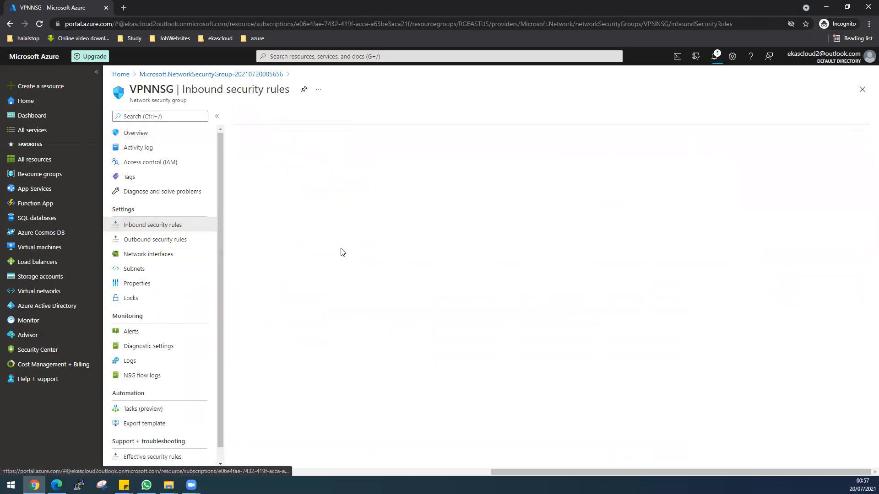
pyautogui.click(247, 116)
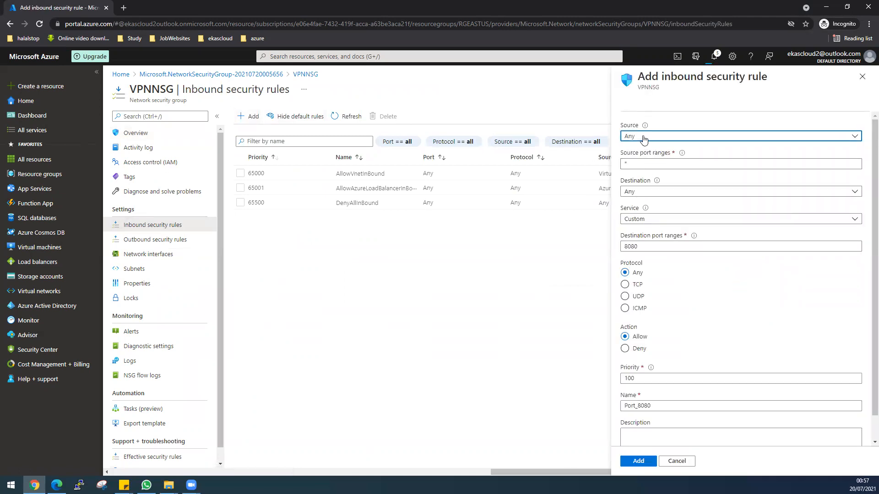
pyautogui.moveTo(646, 246); pyautogui.dragTo(621, 246)
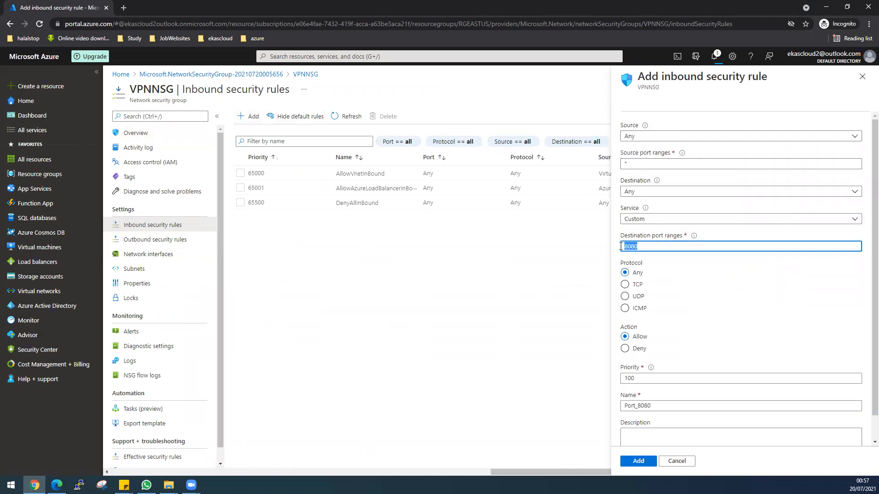
pyautogui.write('*')
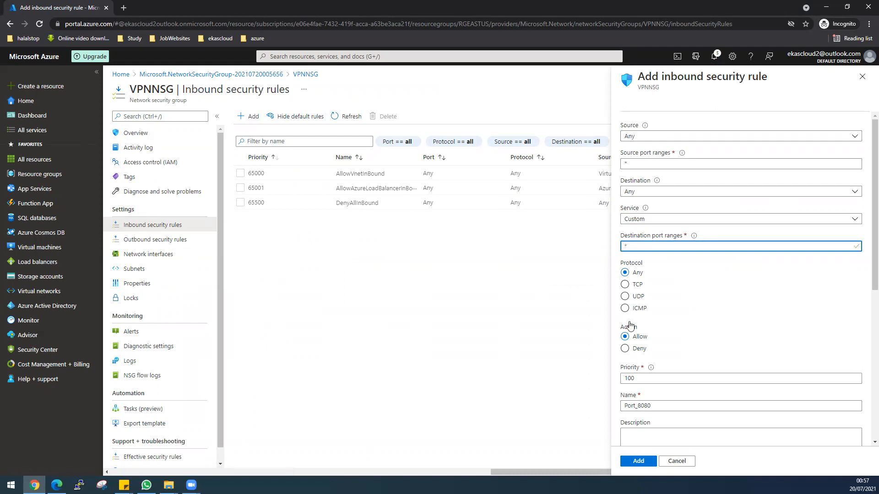
pyautogui.moveTo(653, 406); pyautogui.dragTo(619, 405)
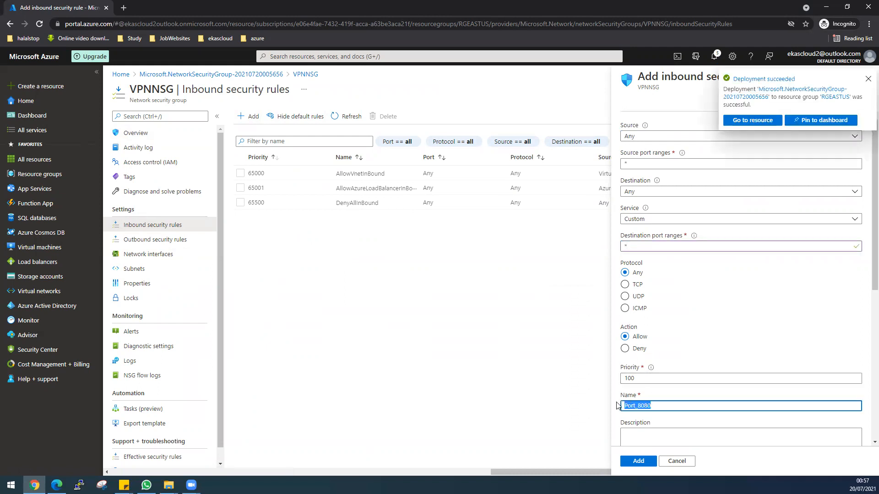
pyautogui.write('Allow_All')
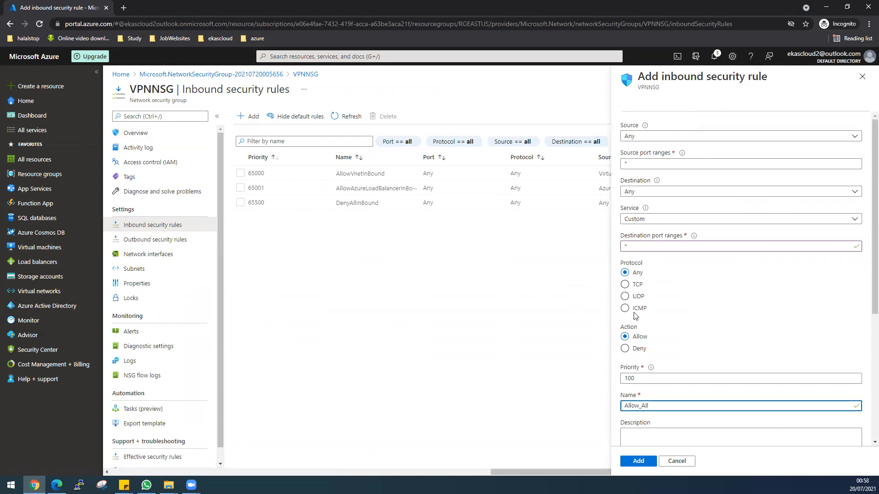
pyautogui.scroll(-3, 667, 435)
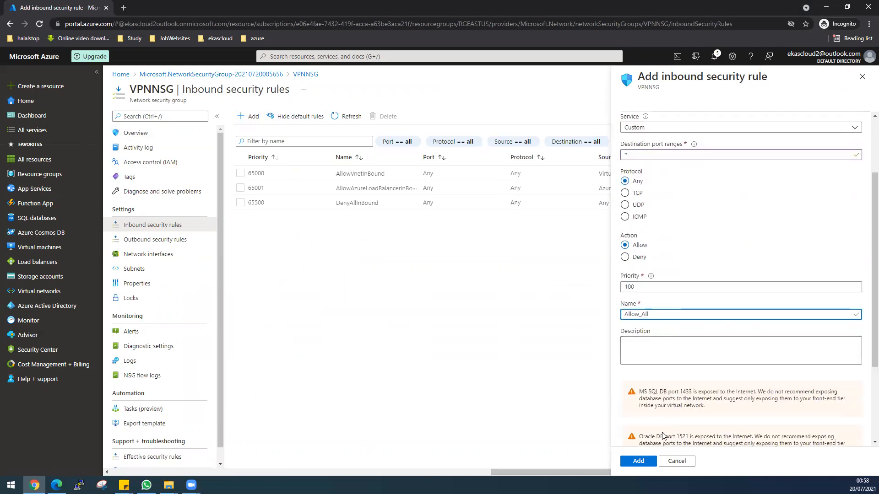
pyautogui.click(639, 461)
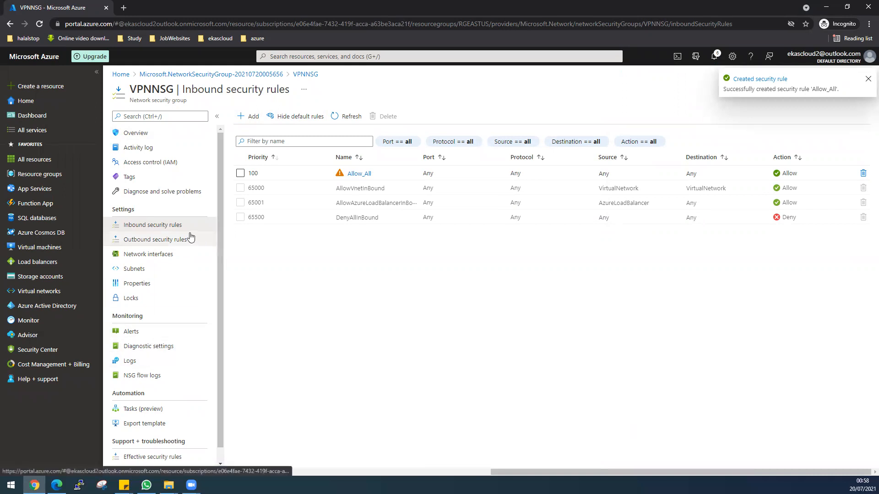
# Step: Associate the VPNNSG network security group with the publicSubnet subnet of the VPNVnet virtual network
pyautogui.click(185, 274)
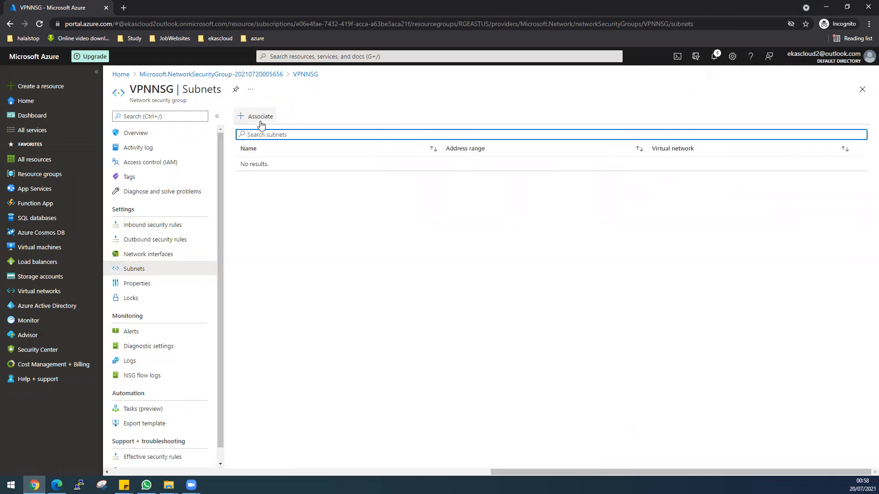
pyautogui.click(259, 116)
pyautogui.click(636, 125)
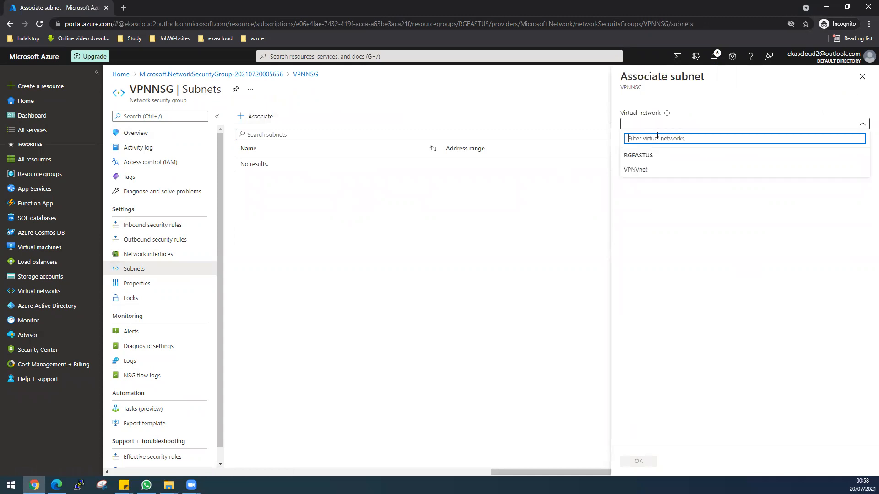
pyautogui.click(659, 169)
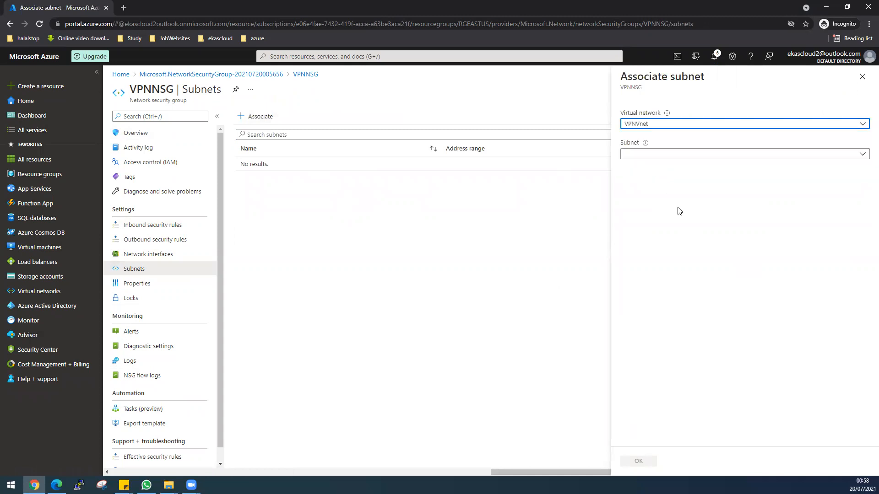
pyautogui.click(650, 155)
pyautogui.click(655, 201)
pyautogui.click(638, 461)
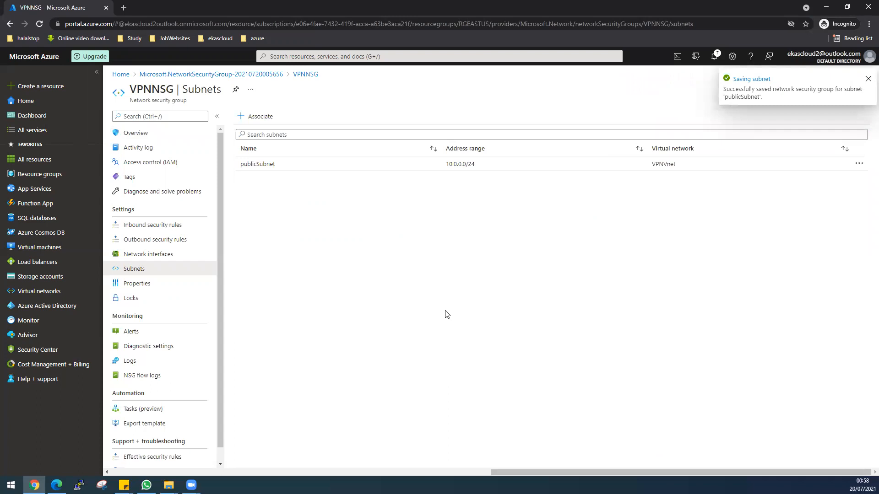
# Step: Switch to AzureLabs-New.pdf in Edge and examine the address ranges and Linux machine in the network diagram
pyautogui.hotkey('alt', 'Tab')
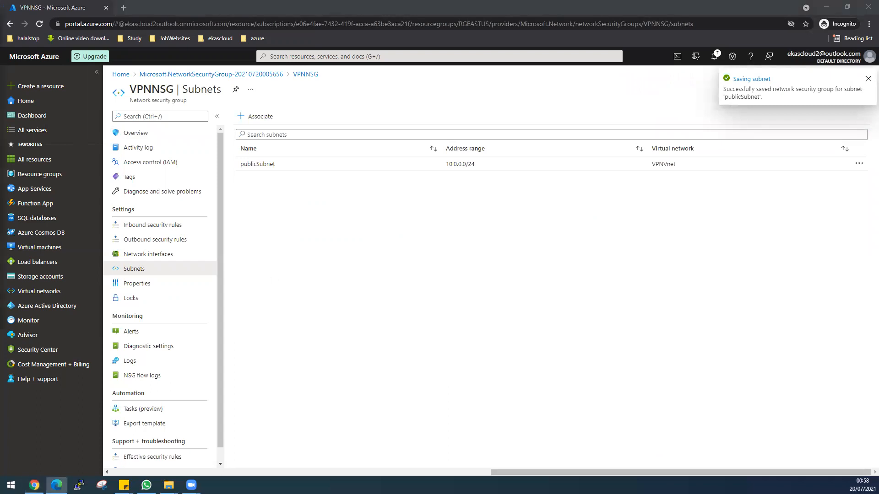
pyautogui.moveTo(291, 162); pyautogui.dragTo(328, 161)
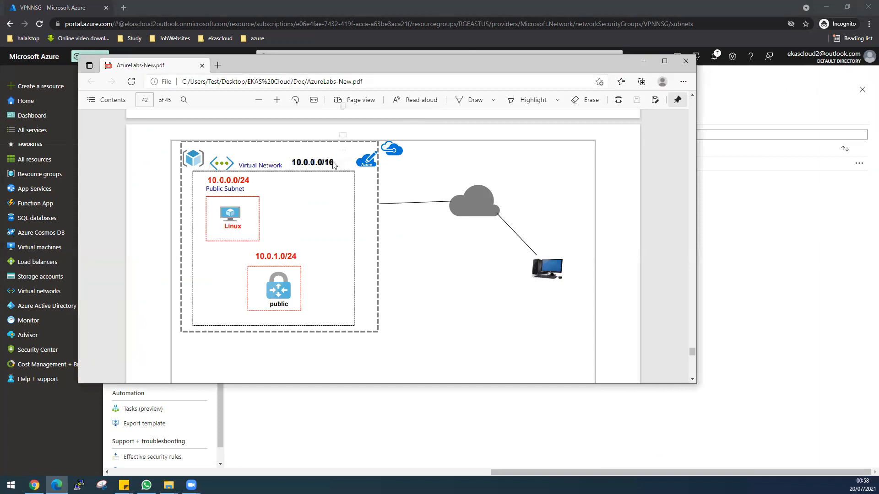
pyautogui.click(270, 169)
pyautogui.moveTo(206, 178); pyautogui.dragTo(240, 229)
pyautogui.moveTo(408, 62); pyautogui.dragTo(878, 61)
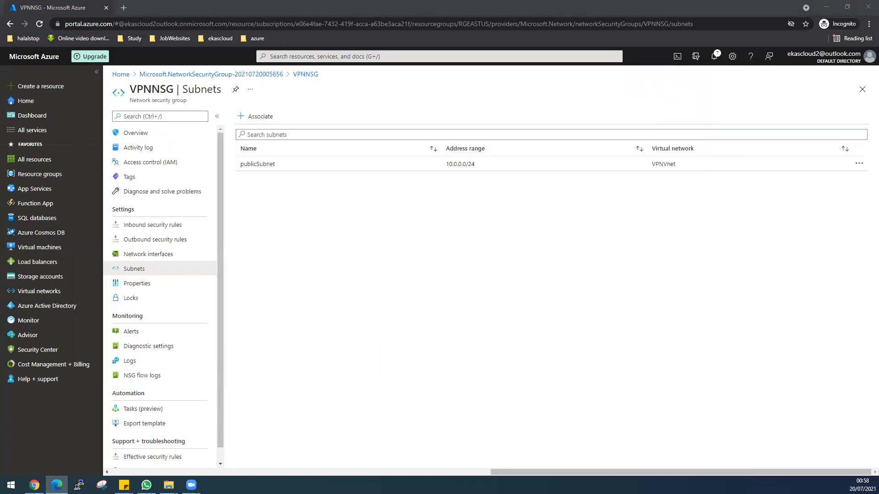
# Step: In the Azure portal, start a new virtual machine in the RGEASTUS resource group and name it LinuxVM
pyautogui.click(53, 247)
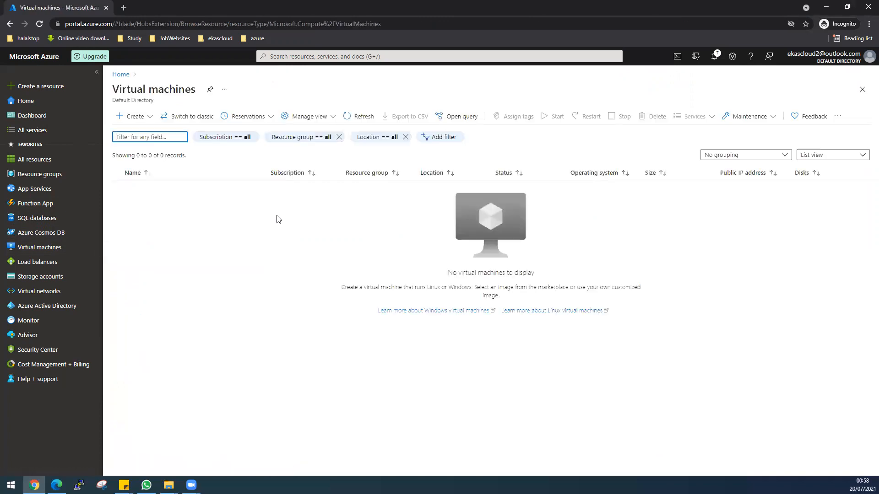
pyautogui.click(133, 116)
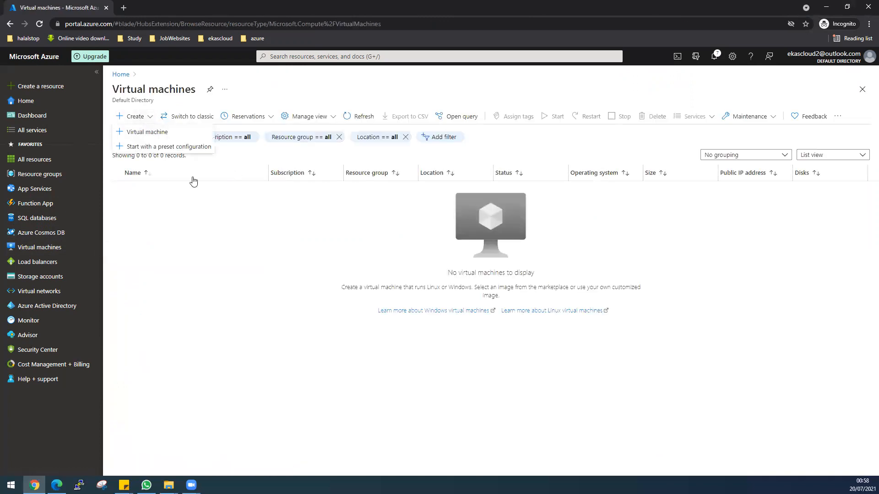
pyautogui.click(159, 133)
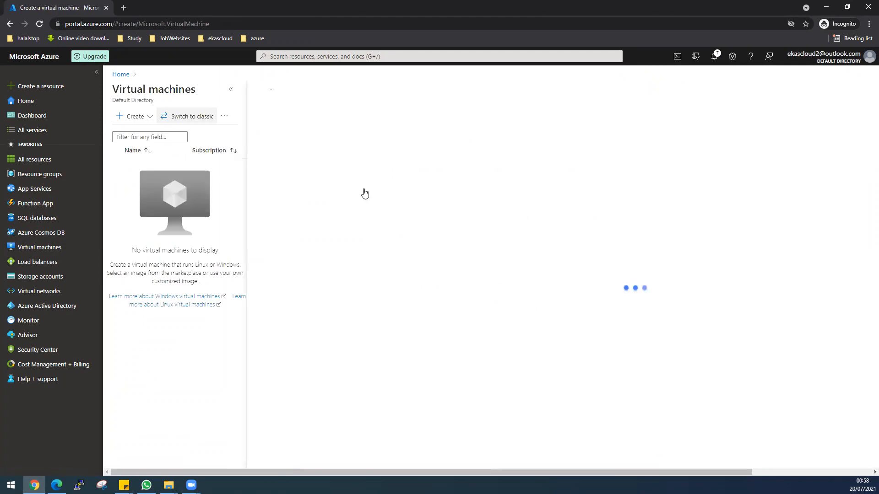
pyautogui.click(402, 233)
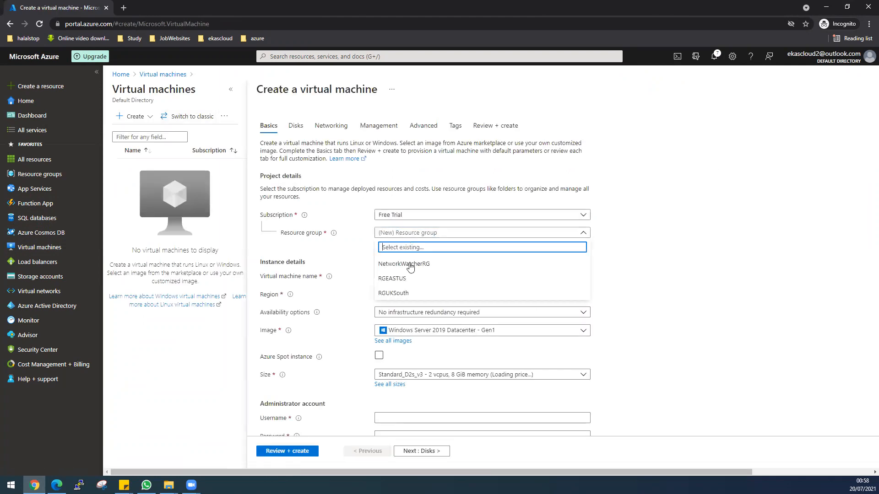
pyautogui.click(392, 279)
pyautogui.click(395, 278)
pyautogui.write('Linu')
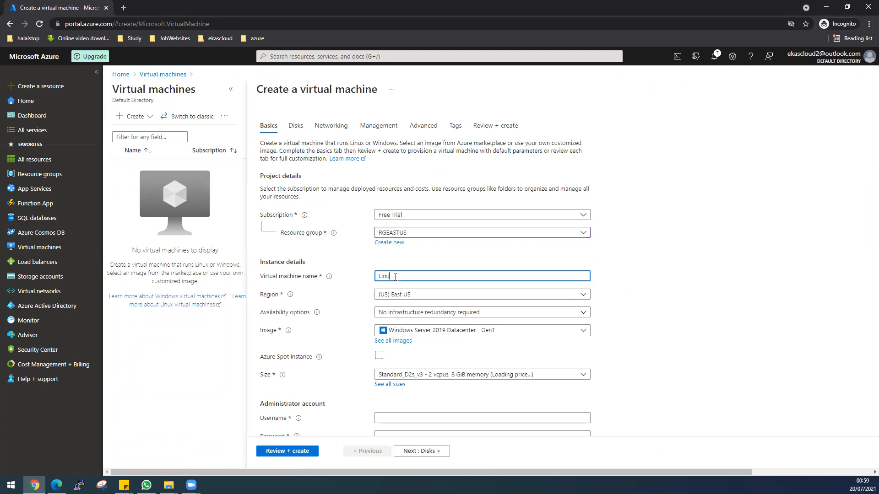
pyautogui.write('xVMware')
pyautogui.press('BackSpace')
pyautogui.press('BackSpace')
pyautogui.press('BackSpace')
# Step: Set the virtual machine's image to Ubuntu Server 18.04 LTS - Gen1 and its size to Standard_DS1_v2
pyautogui.scroll(-1, 654, 293)
pyautogui.click(556, 284)
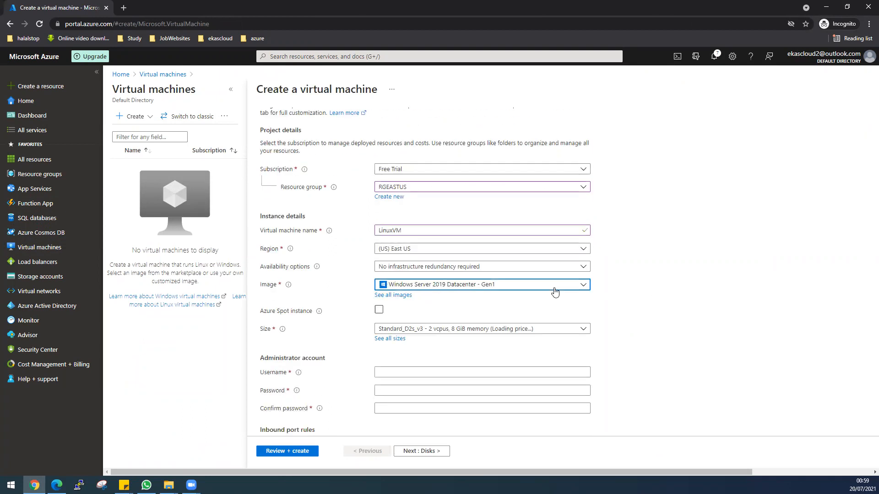
pyautogui.click(415, 196)
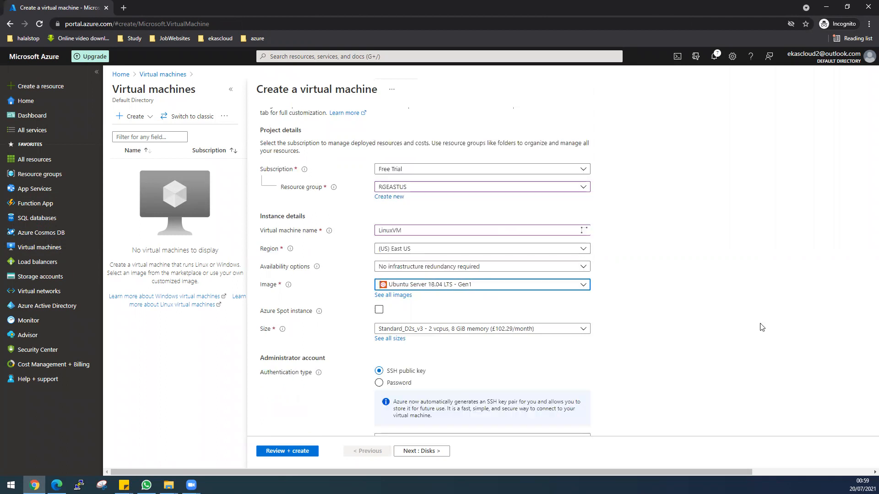
pyautogui.scroll(-2, 763, 328)
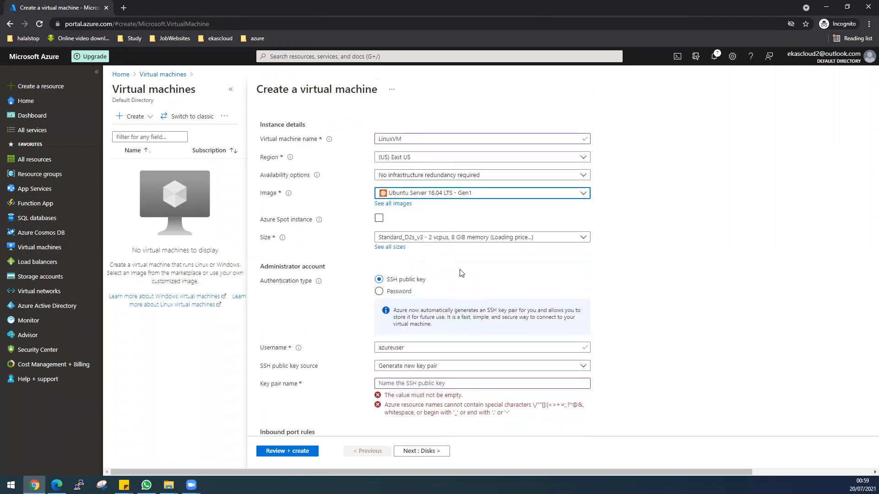
pyautogui.scroll(-1, 460, 271)
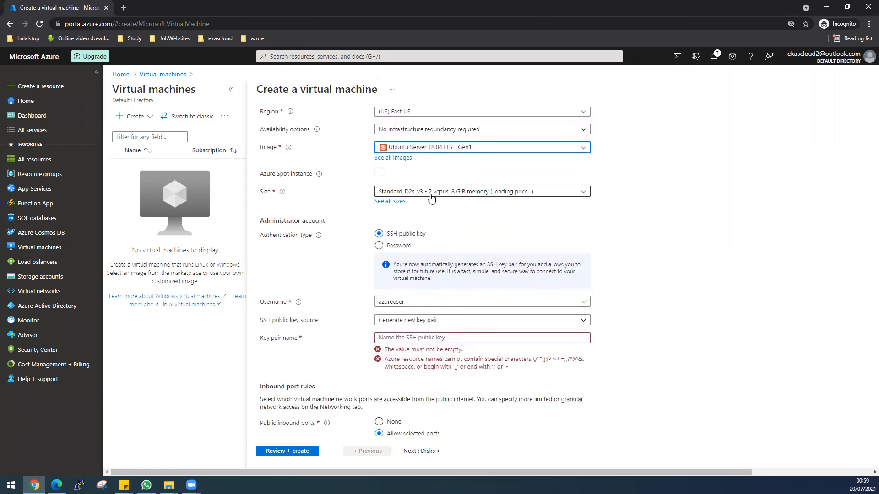
pyautogui.click(431, 192)
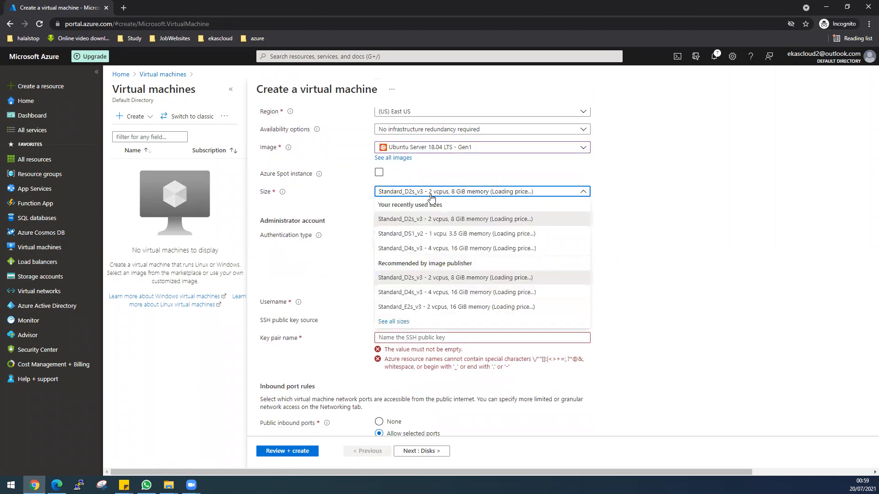
pyautogui.click(439, 235)
# Step: Set the administrator authentication type to Password with the username desktop, and enter and confirm the account password
pyautogui.scroll(-1, 647, 288)
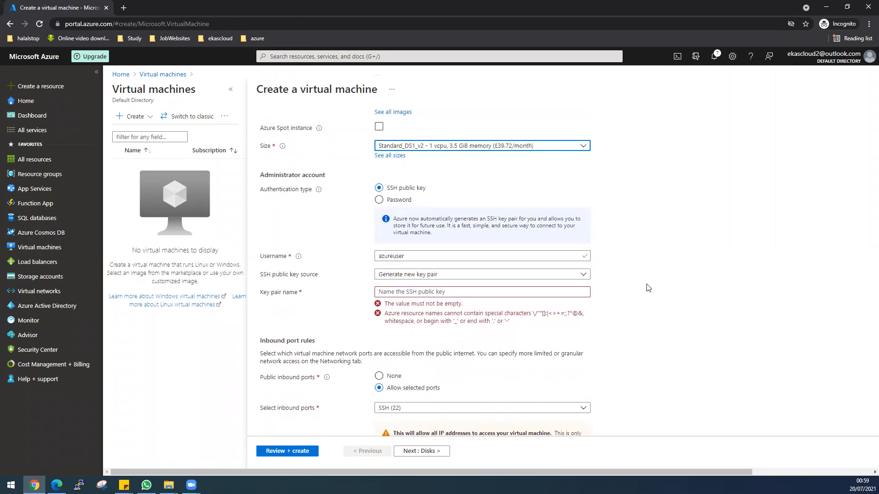
pyautogui.click(405, 260)
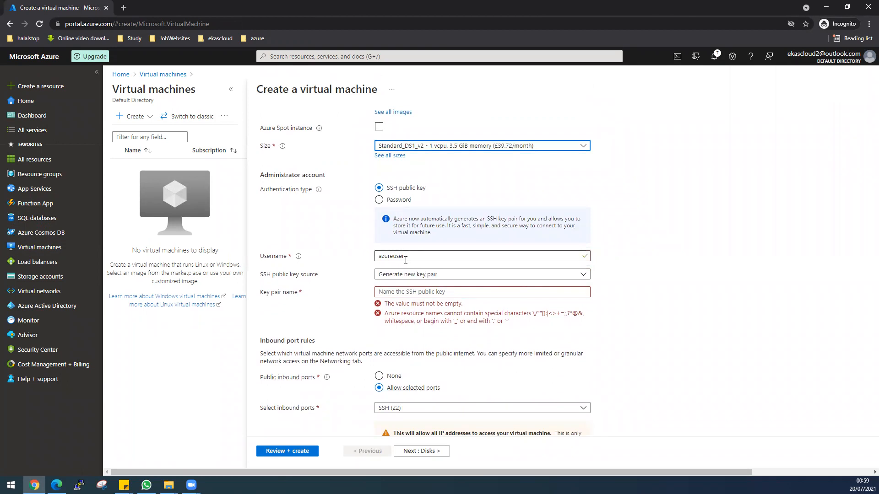
pyautogui.click(379, 200)
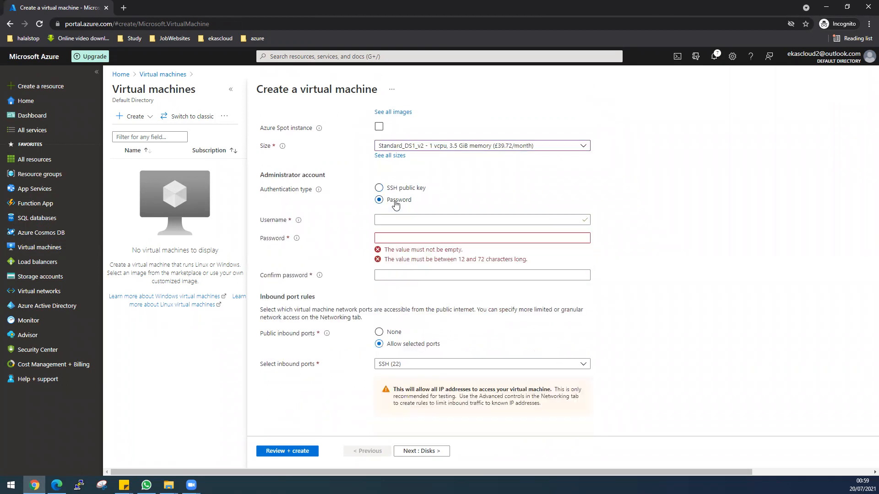
pyautogui.click(402, 220)
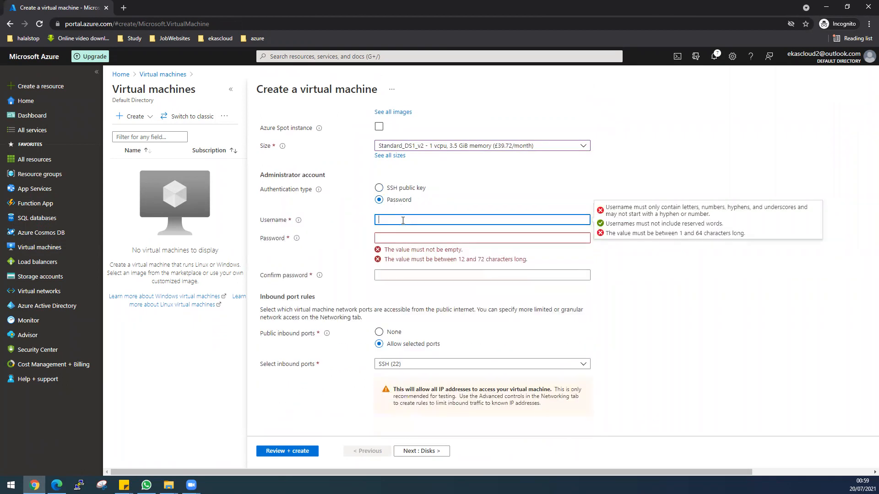
pyautogui.write('desktop')
pyautogui.press('Tab')
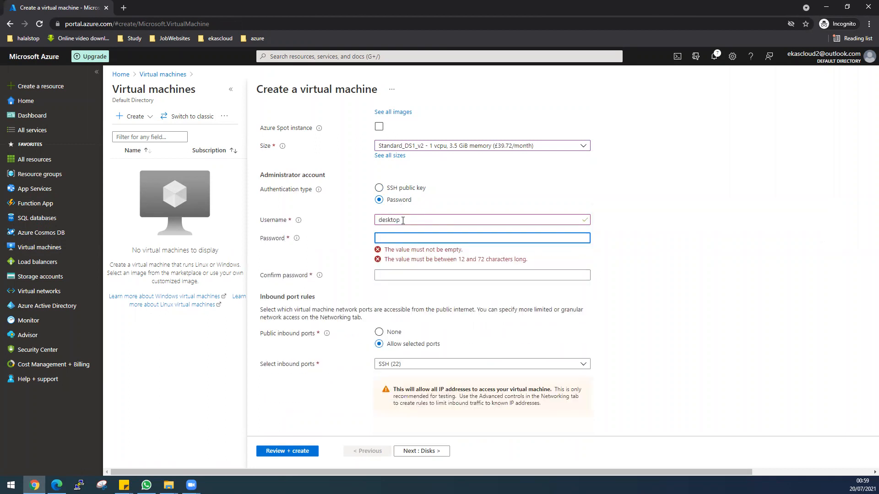
pyautogui.write('**********')
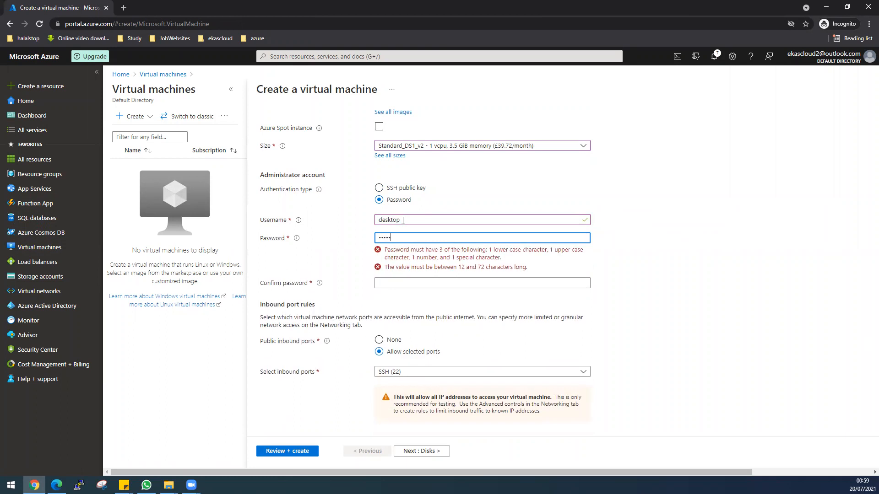
pyautogui.write('**')
pyautogui.press('Tab')
pyautogui.write('*********')
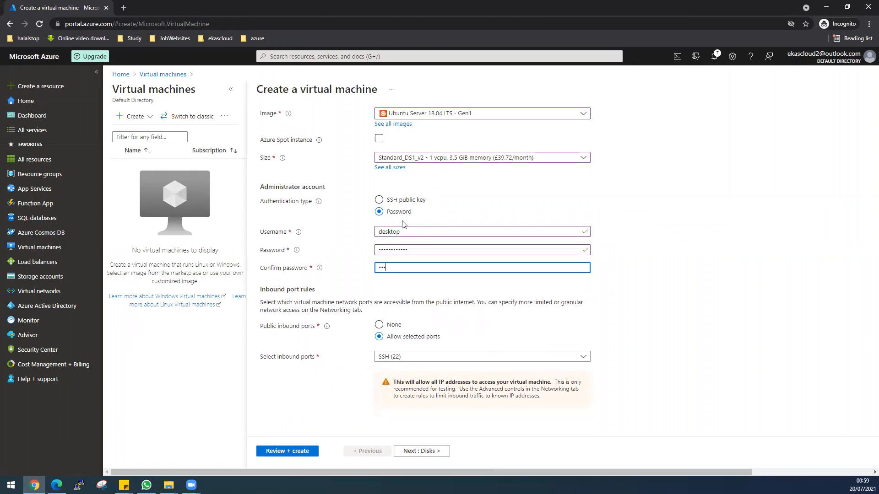
pyautogui.write('***')
# Step: Set the public inbound ports to None and go through the disk and networking settings, keeping their defaults
pyautogui.click(394, 325)
pyautogui.scroll(4, 534, 342)
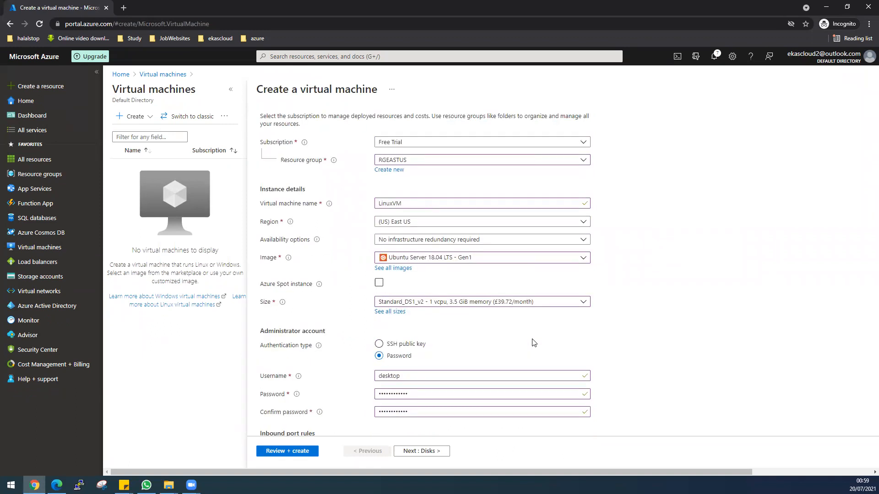
pyautogui.scroll(-3, 533, 343)
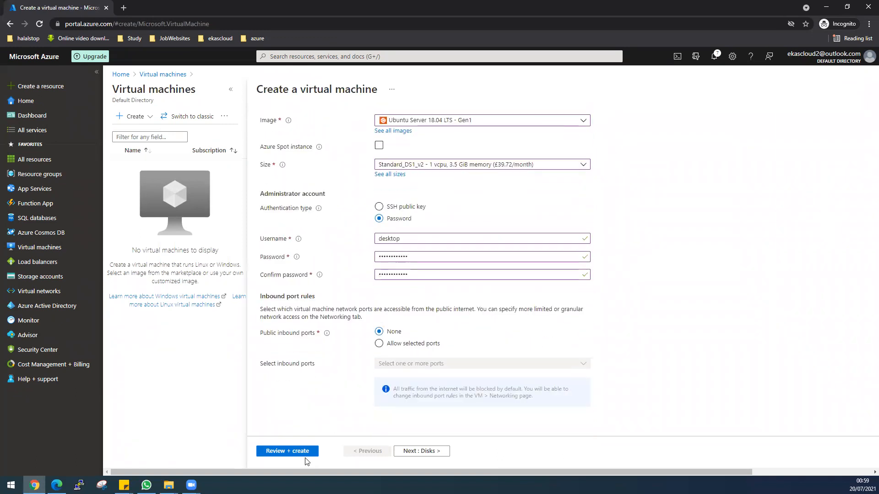
pyautogui.click(410, 452)
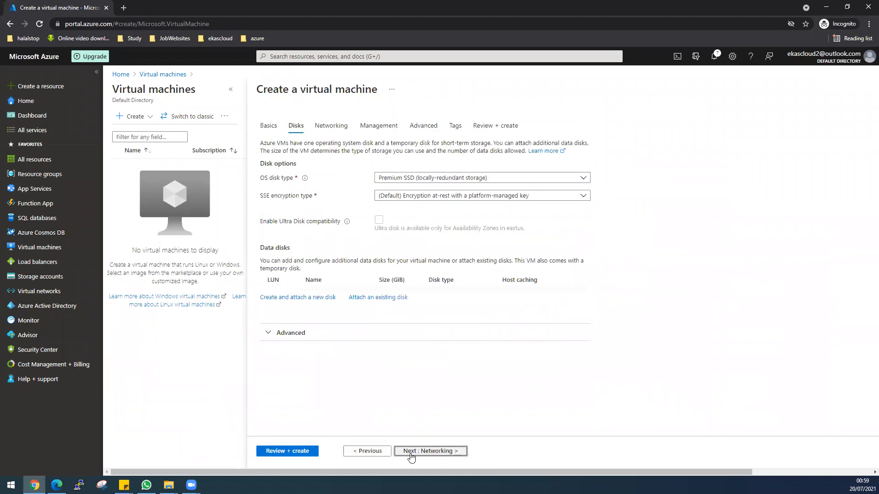
pyautogui.click(410, 452)
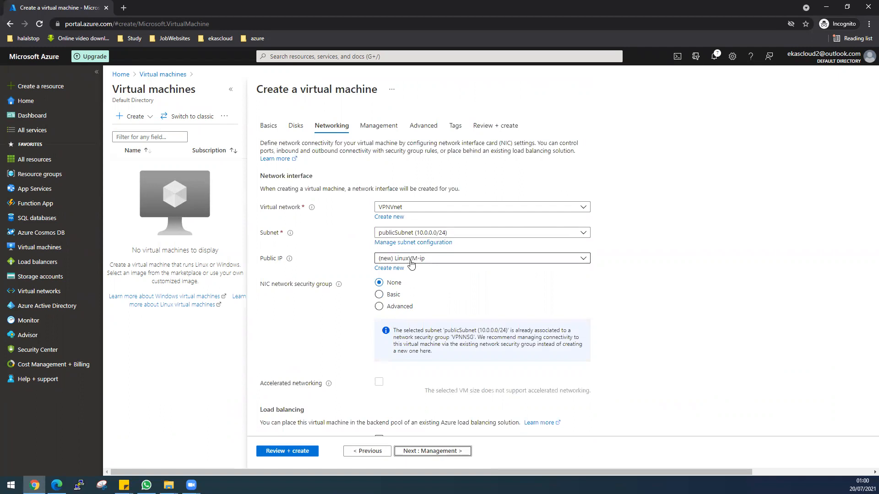
pyautogui.scroll(-1, 448, 279)
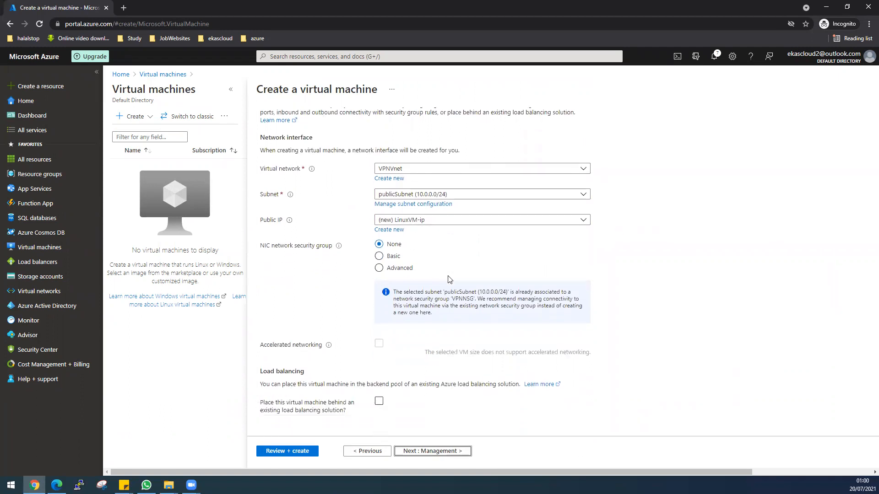
# Step: Disable boot diagnostics for the virtual machine and keep the default advanced settings
pyautogui.click(444, 451)
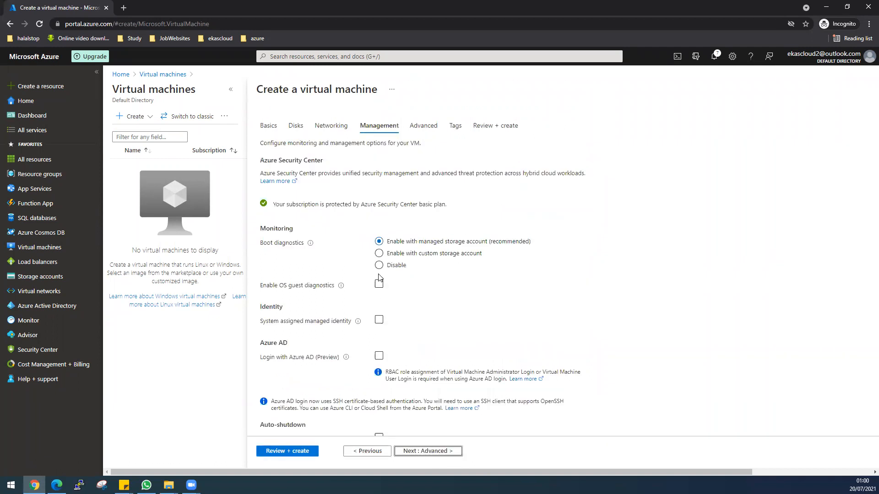
pyautogui.scroll(-3, 503, 329)
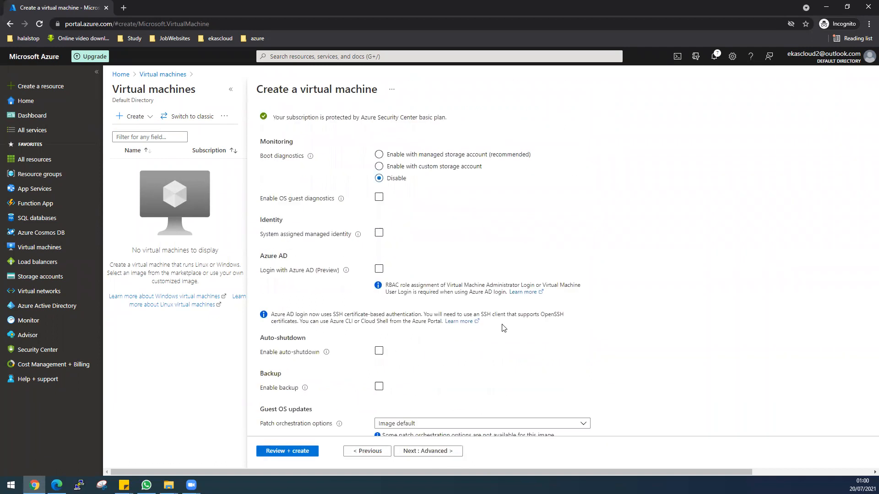
pyautogui.click(449, 453)
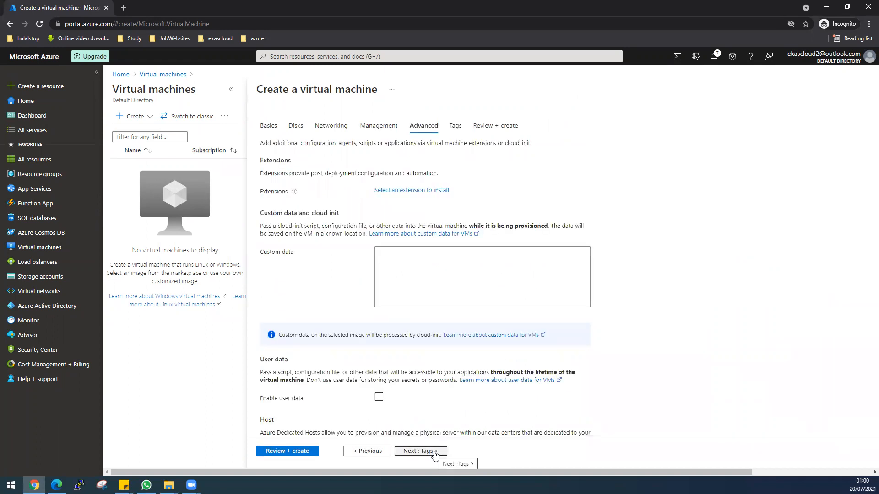
pyautogui.click(435, 451)
# Step: Validate and create the LinuxVM virtual machine, and open its resource page once deployed
pyautogui.click(298, 452)
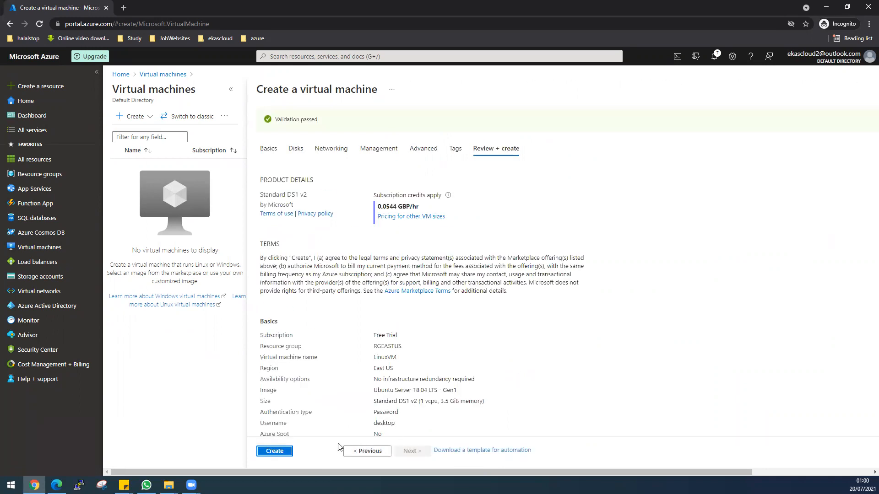
pyautogui.click(290, 452)
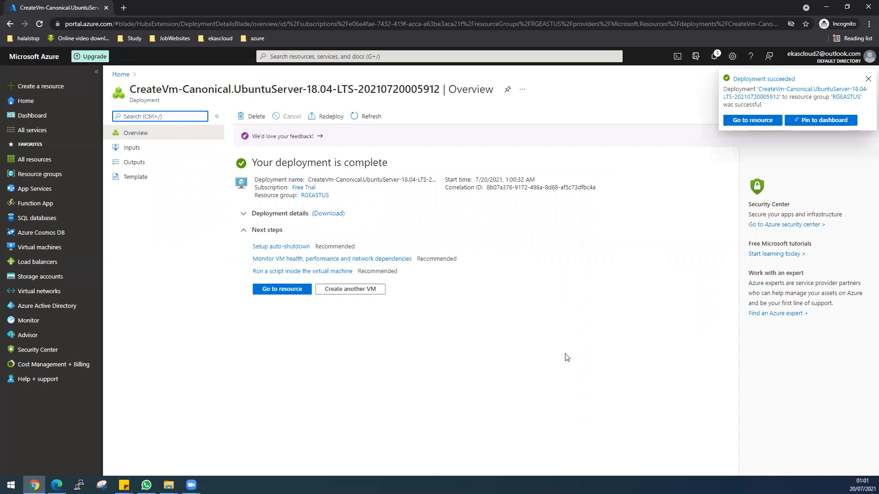
pyautogui.click(281, 289)
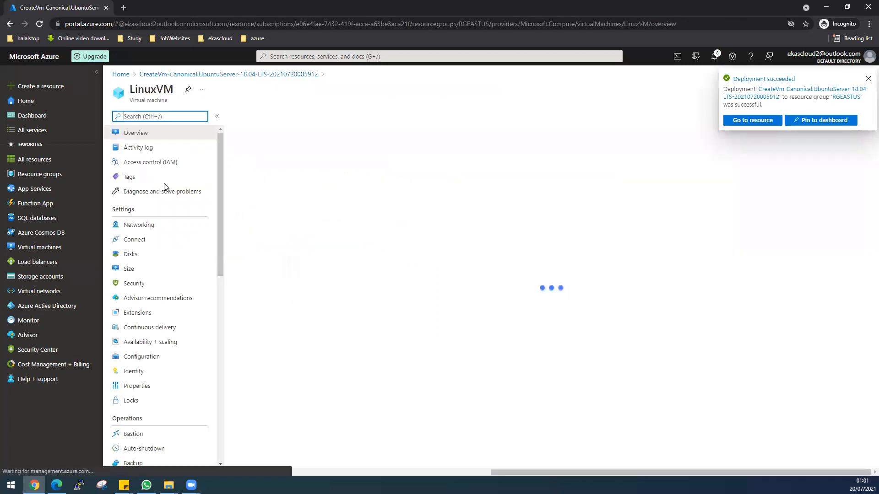
# Step: Check the network diagram in AzureLabs-New.pdf, and start creating a new virtual machine in the RGUKSouth resource group
pyautogui.hotkey('alt', 'Tab')
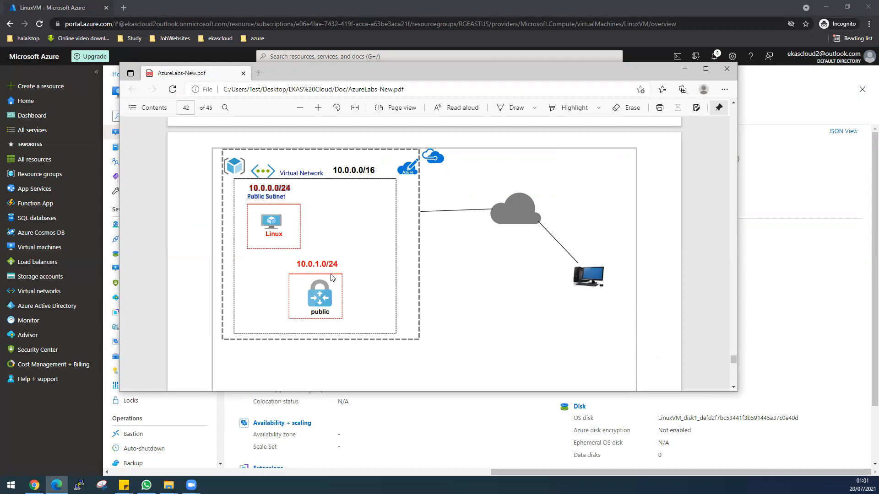
pyautogui.doubleClick(492, 72)
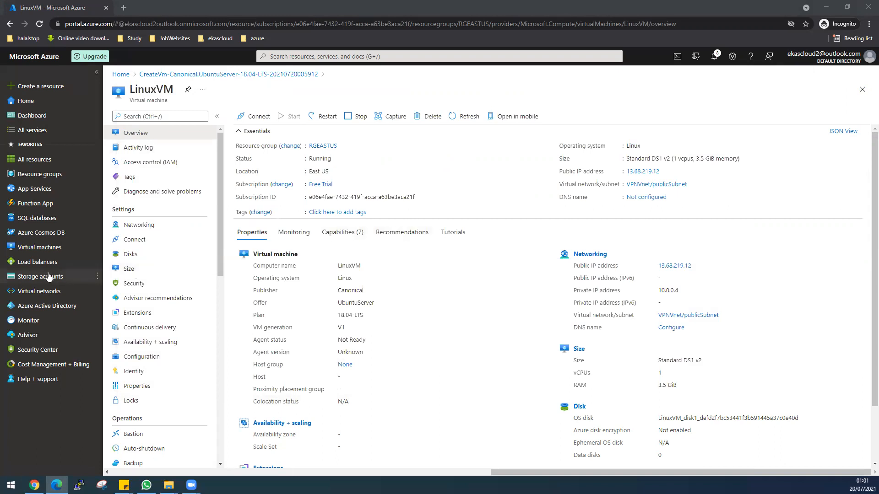
pyautogui.click(37, 247)
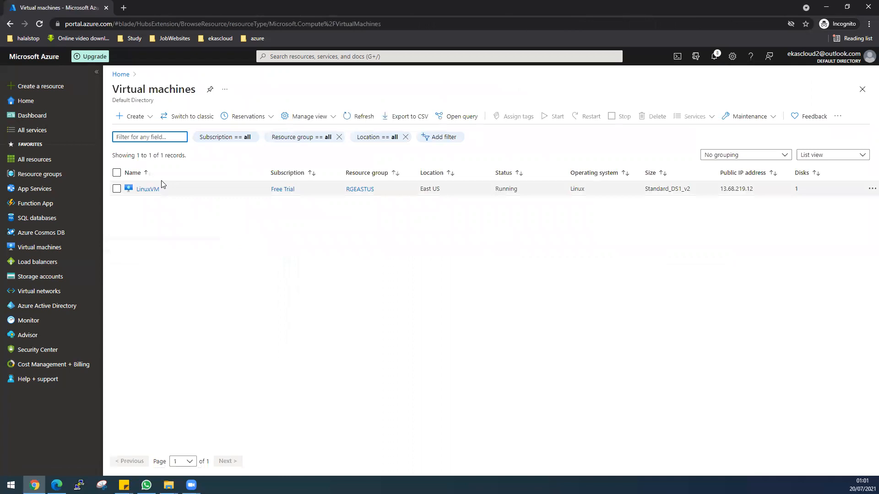
pyautogui.click(136, 117)
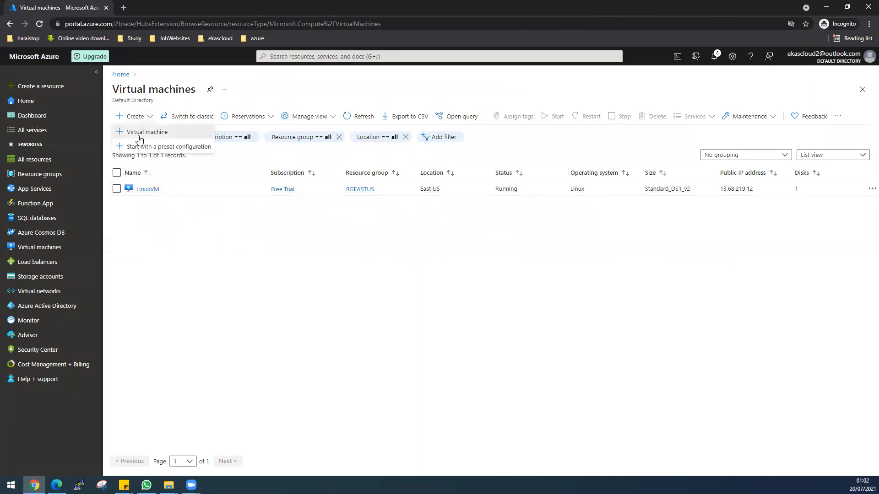
pyautogui.click(140, 132)
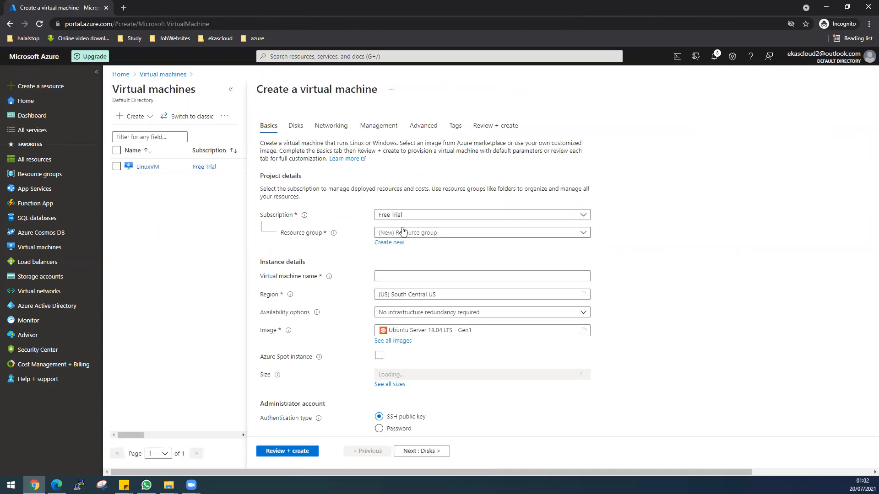
pyautogui.click(403, 232)
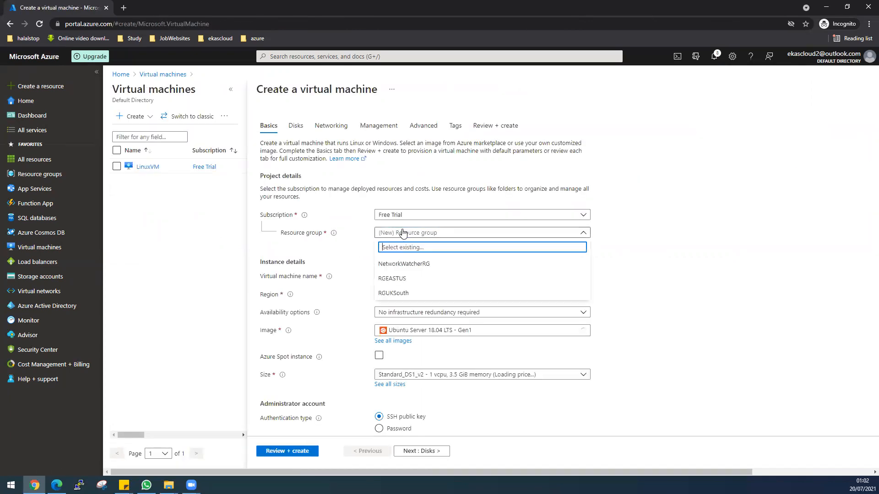
pyautogui.click(405, 293)
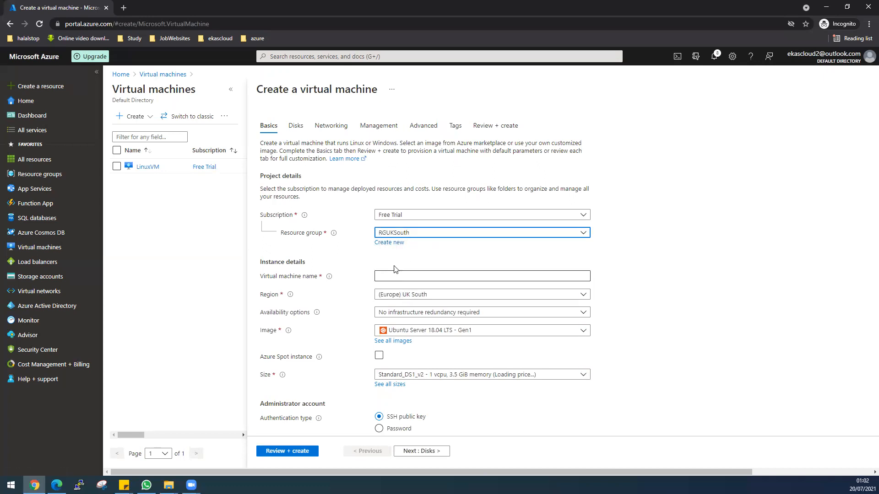
# Step: Name the virtual machine WindowsVM and choose the Windows Server 2019 Datacenter - Gen1 image
pyautogui.click(397, 276)
pyautogui.write('Wi')
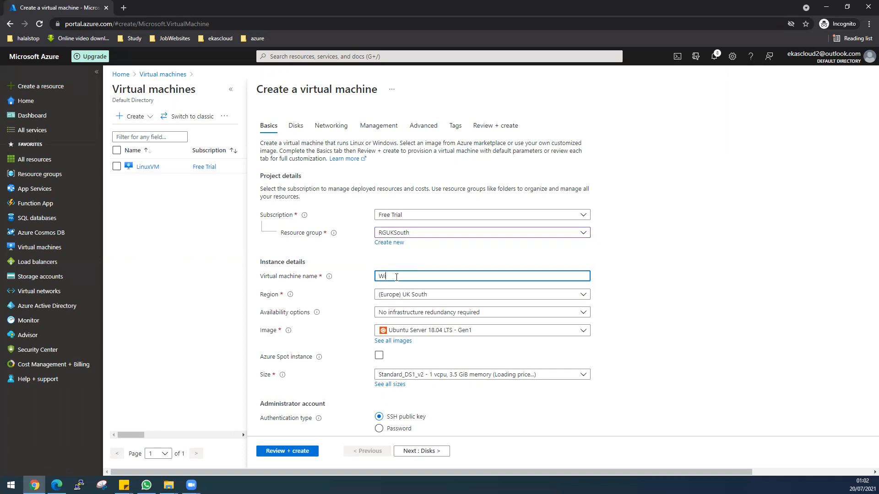
pyautogui.write('ndowsMachine')
pyautogui.moveTo(433, 277); pyautogui.dragTo(405, 276)
pyautogui.write('VM')
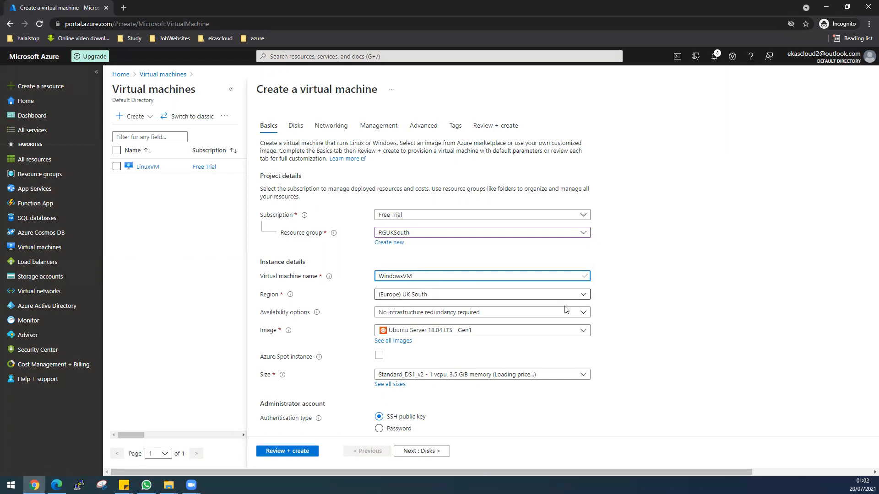
pyautogui.click(583, 330)
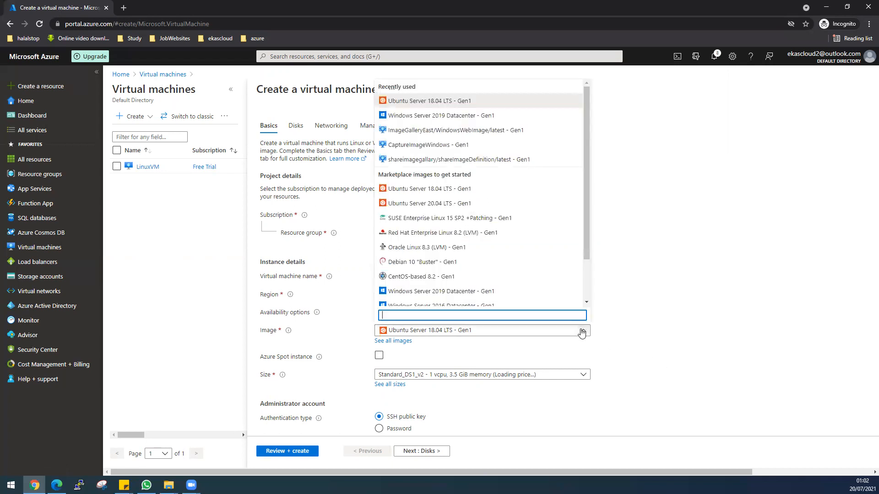
pyautogui.click(463, 291)
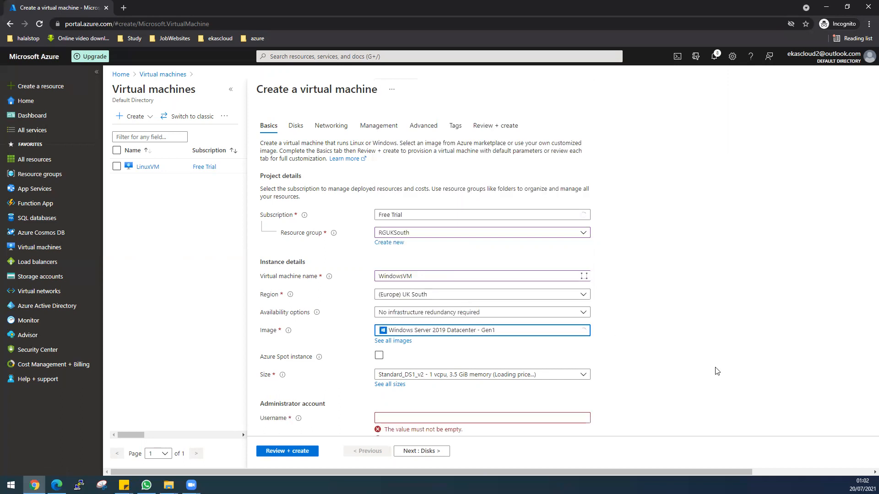
# Step: Set the virtual machine size to Standard_E2s_v3 with 2 vcpus and 16 GiB memory
pyautogui.scroll(-1, 716, 371)
pyautogui.scroll(-2, 716, 371)
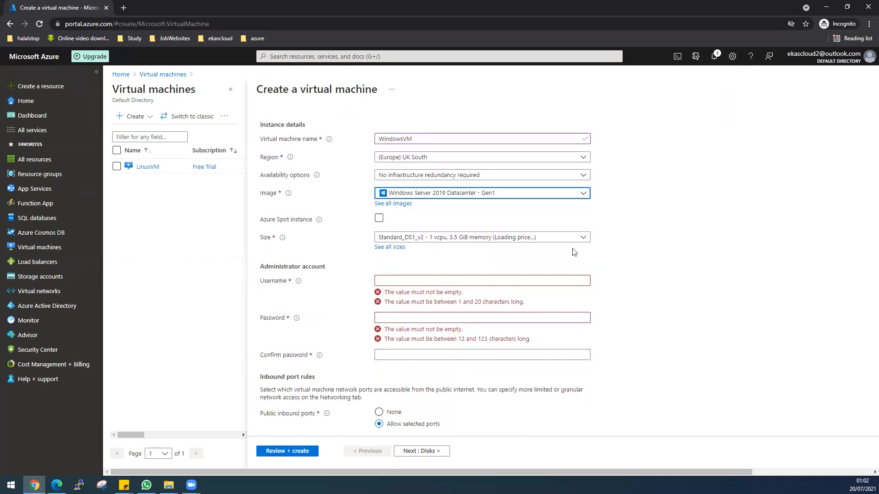
pyautogui.click(581, 237)
pyautogui.click(500, 282)
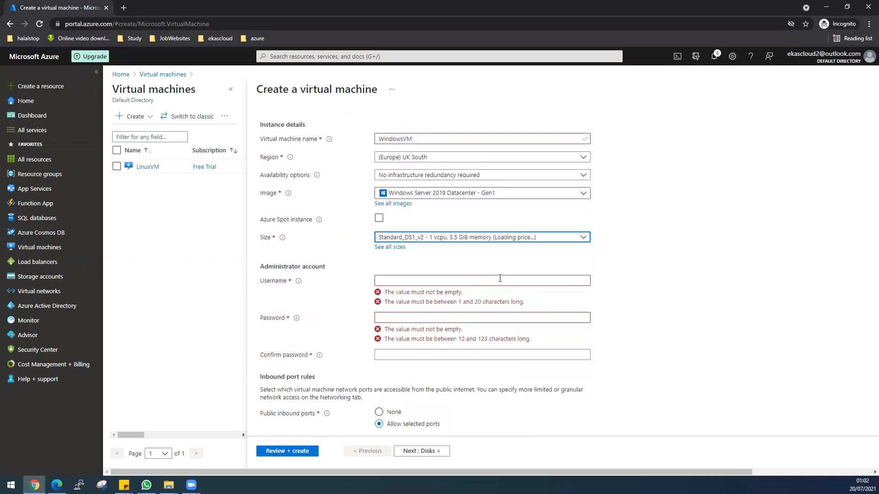
pyautogui.click(416, 281)
pyautogui.click(462, 239)
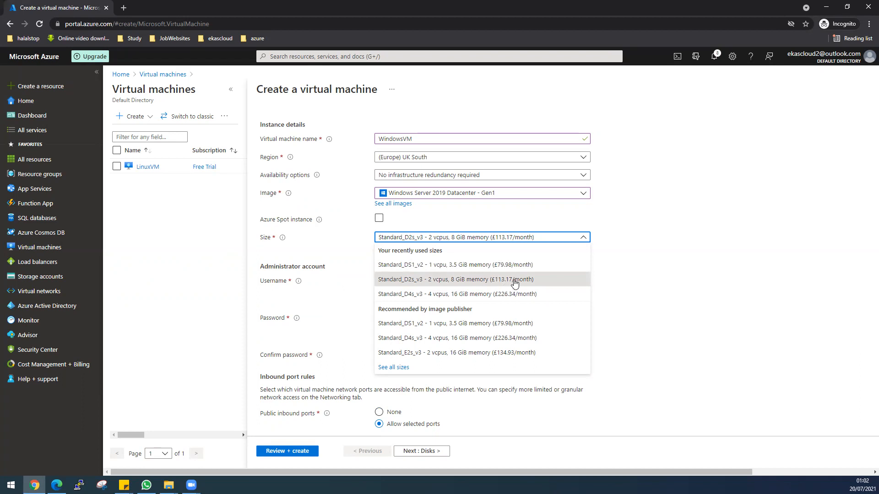
pyautogui.click(506, 353)
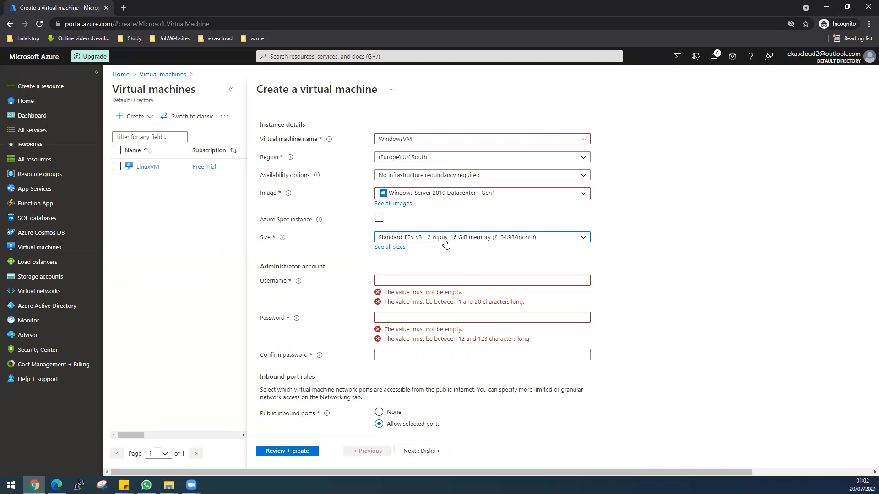
# Step: Set the administrator username to desktop, and enter and confirm the account password
pyautogui.click(443, 281)
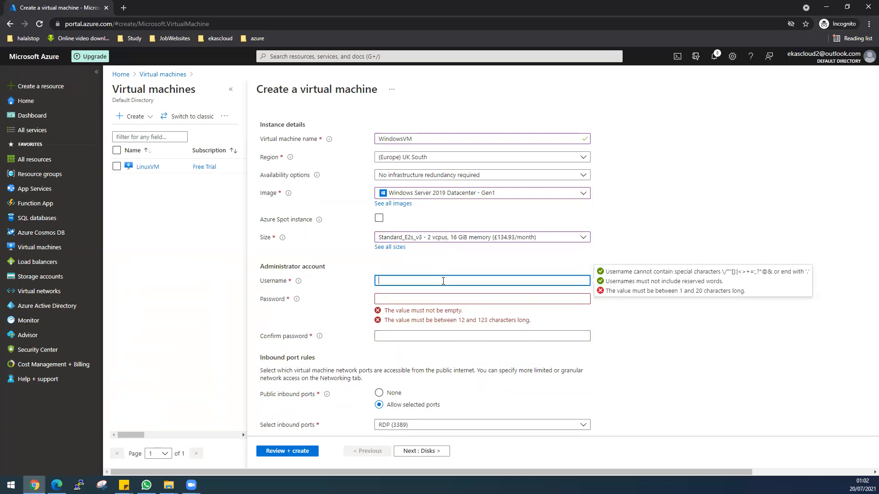
pyautogui.write('desktop')
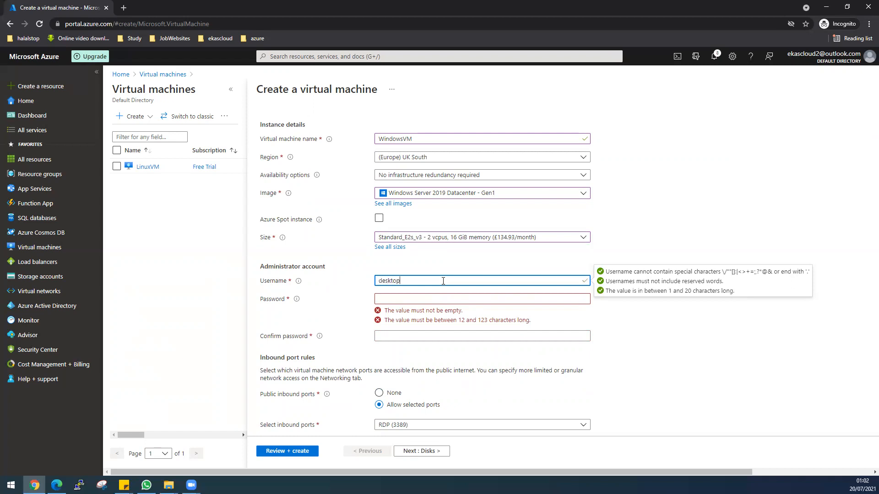
pyautogui.press('Tab')
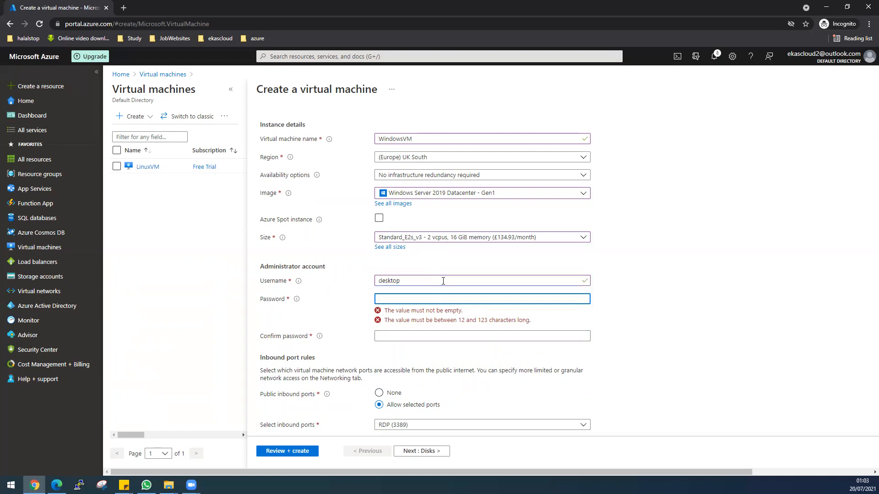
pyautogui.write('••••••••••••')
pyautogui.press('Tab')
pyautogui.write('•')
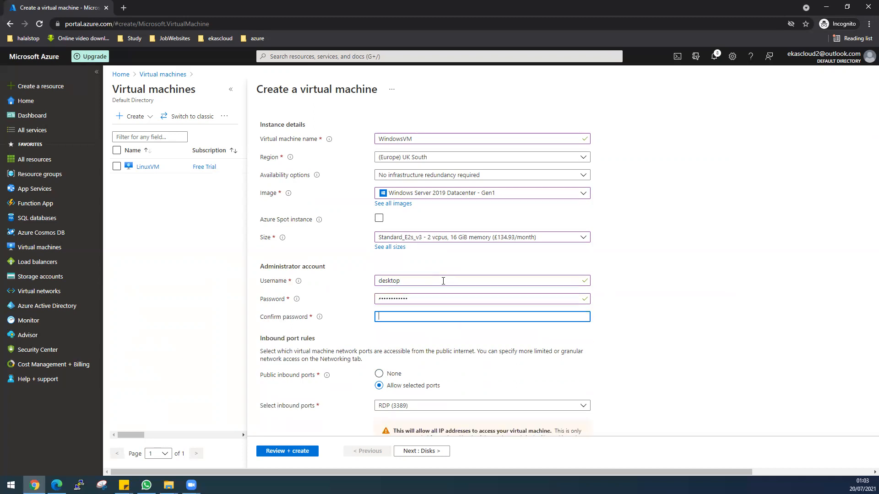
pyautogui.write('•••••••••••')
# Step: Allow the selected public inbound ports HTTP (80), HTTPS (443) and RDP (3389), leaving SSH (22) out
pyautogui.scroll(-1, 679, 319)
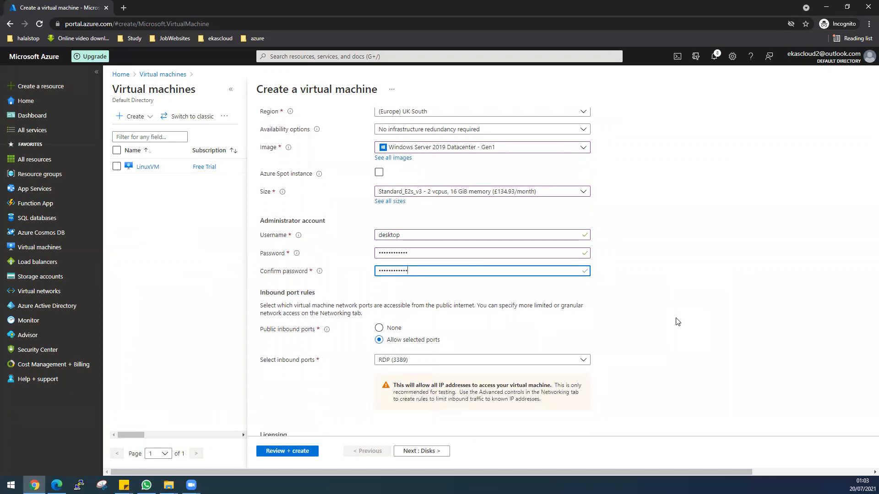
pyautogui.click(390, 328)
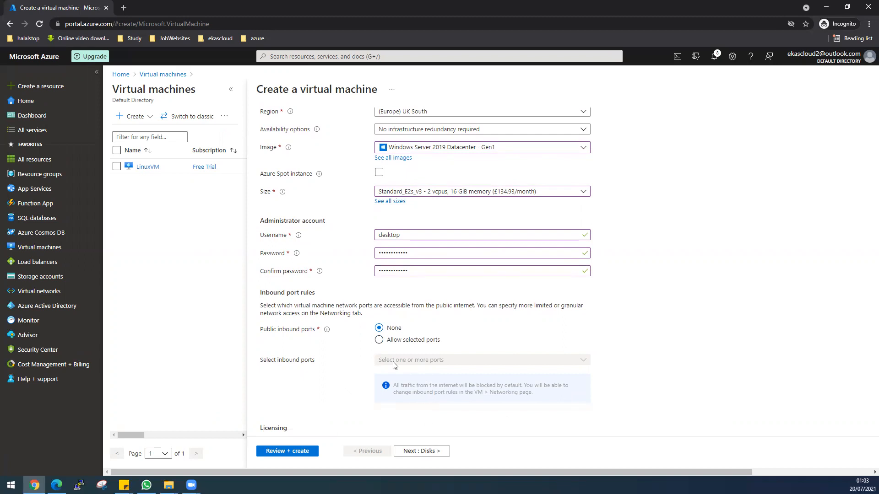
pyautogui.click(396, 341)
pyautogui.click(438, 362)
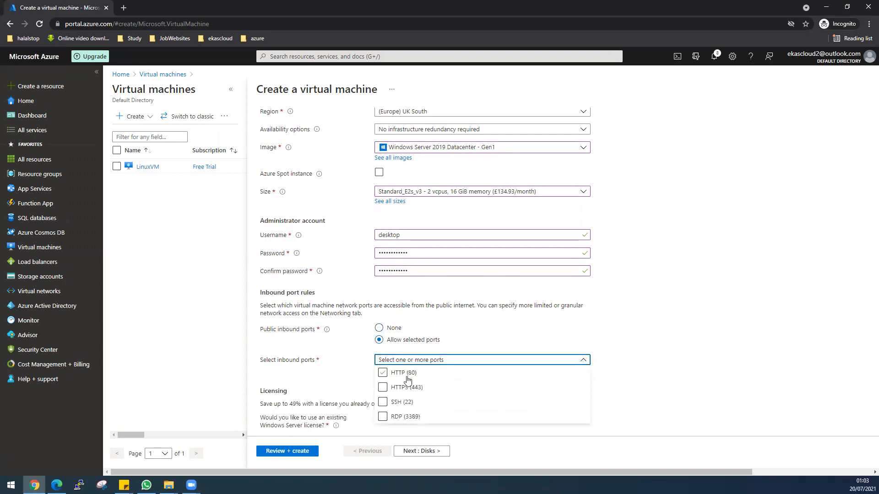
pyautogui.click(382, 417)
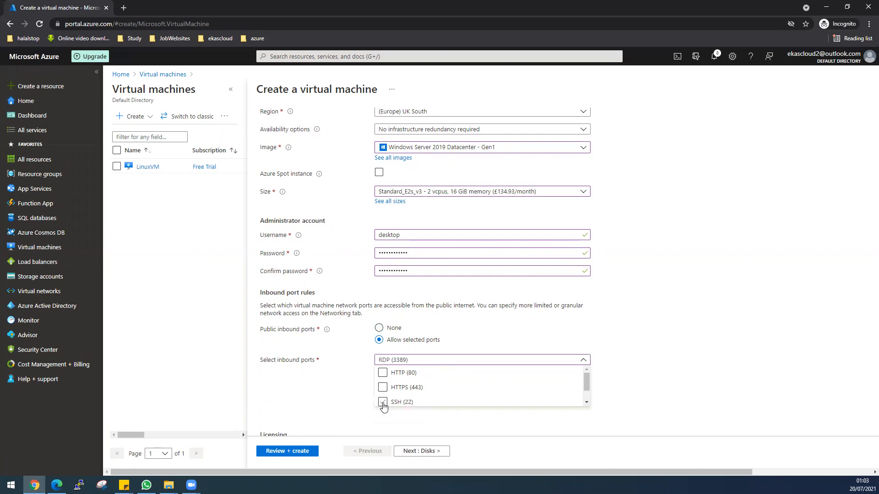
pyautogui.moveTo(586, 382); pyautogui.dragTo(586, 392)
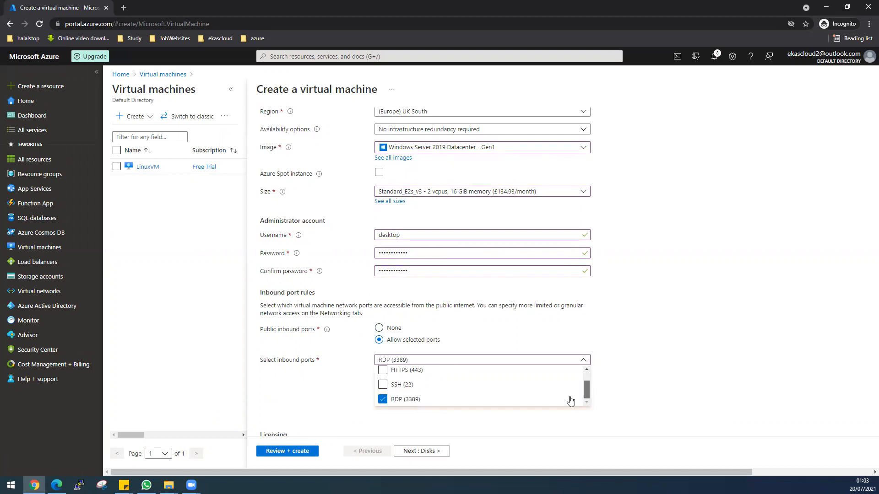
pyautogui.click(383, 385)
pyautogui.click(383, 370)
pyautogui.scroll(1, 413, 388)
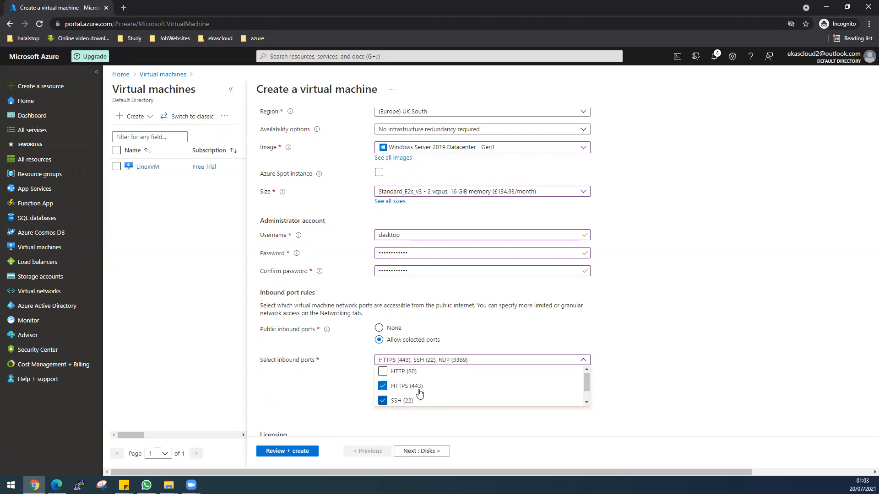
pyautogui.click(382, 372)
pyautogui.click(382, 403)
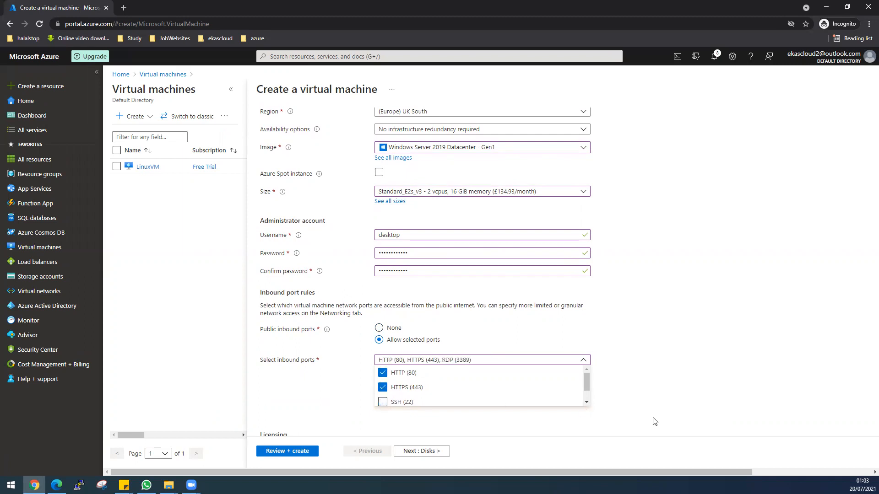
# Step: Opt to use an existing Windows Server license, confirm its eligibility, and keep the default disk and networking settings
pyautogui.scroll(-2, 654, 418)
pyautogui.click(379, 383)
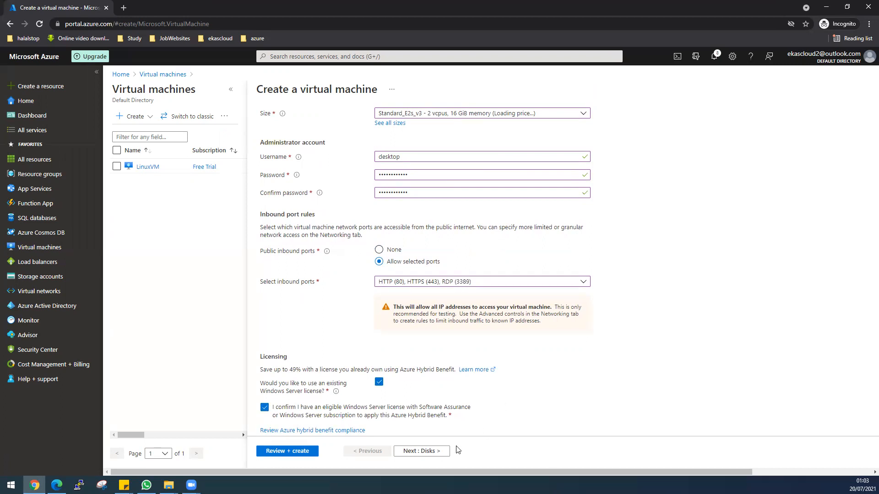
pyautogui.click(433, 452)
pyautogui.click(435, 452)
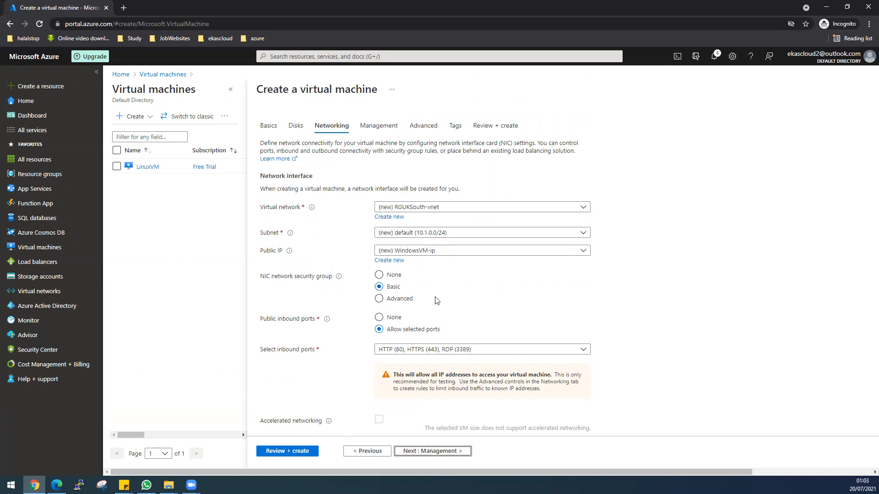
pyautogui.click(417, 452)
# Step: Disable boot diagnostics for the Windows virtual machine and keep the default advanced settings
pyautogui.click(380, 266)
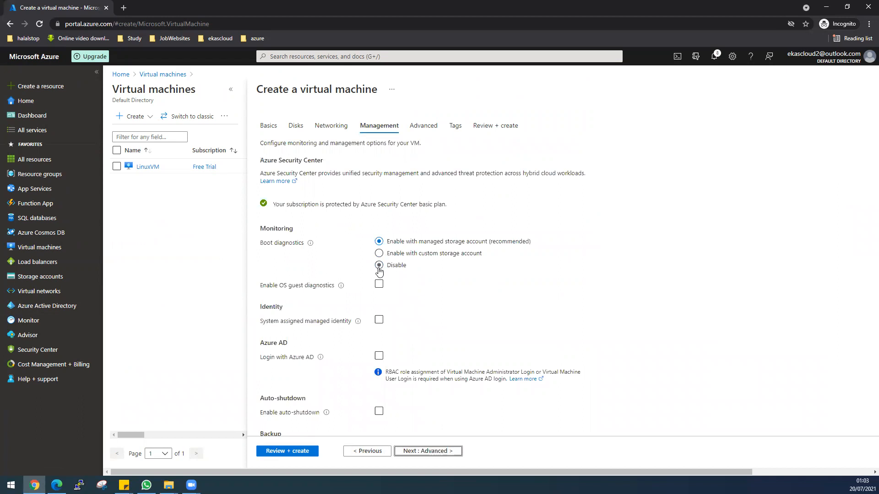
pyautogui.scroll(-1, 463, 363)
pyautogui.scroll(-2, 440, 402)
pyautogui.click(427, 451)
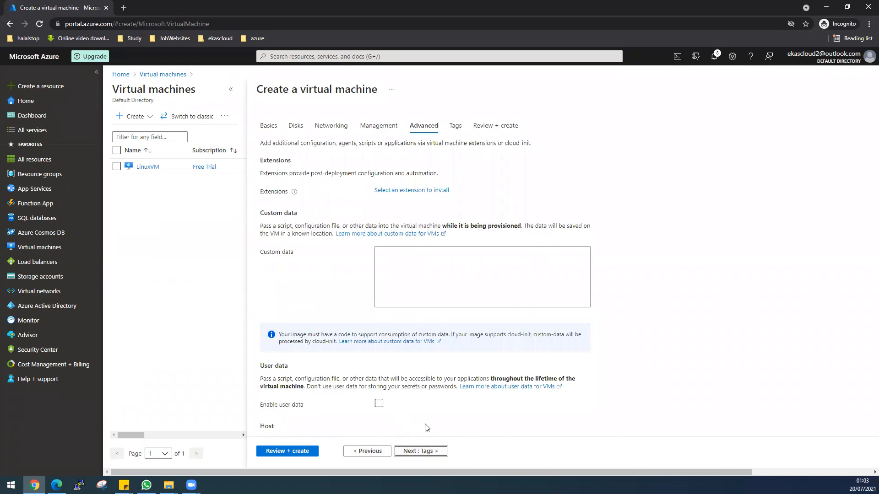
pyautogui.scroll(-2, 428, 428)
pyautogui.click(438, 452)
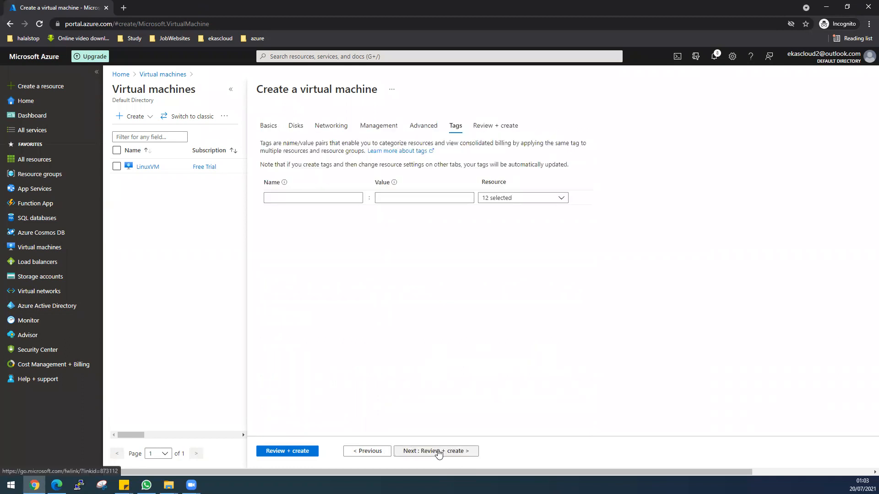
# Step: Validate and create the WindowsVM virtual machine without tags, and revisit the network diagram in AzureLabs-New.pdf
pyautogui.click(447, 452)
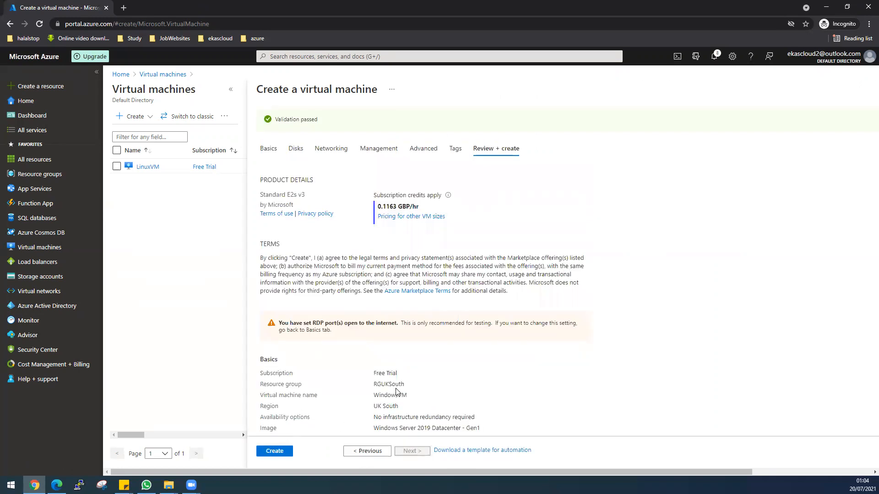
pyautogui.click(283, 454)
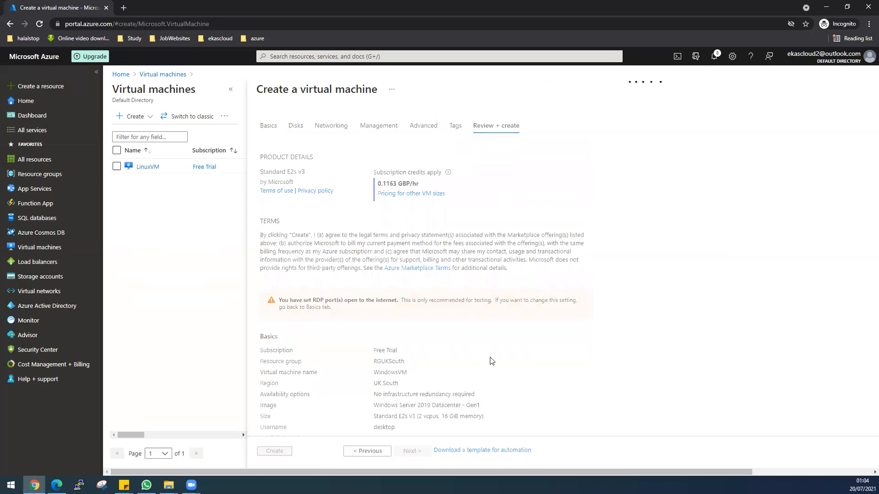
pyautogui.click(56, 485)
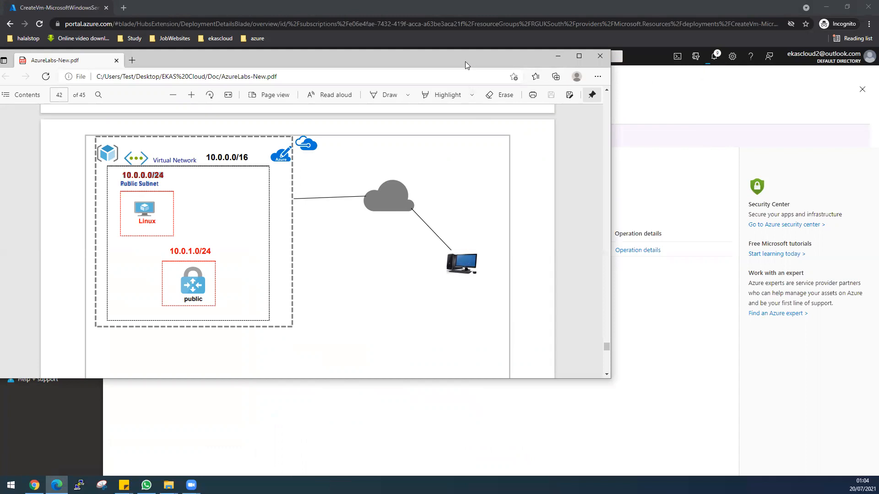
pyautogui.moveTo(465, 61); pyautogui.dragTo(0, 62)
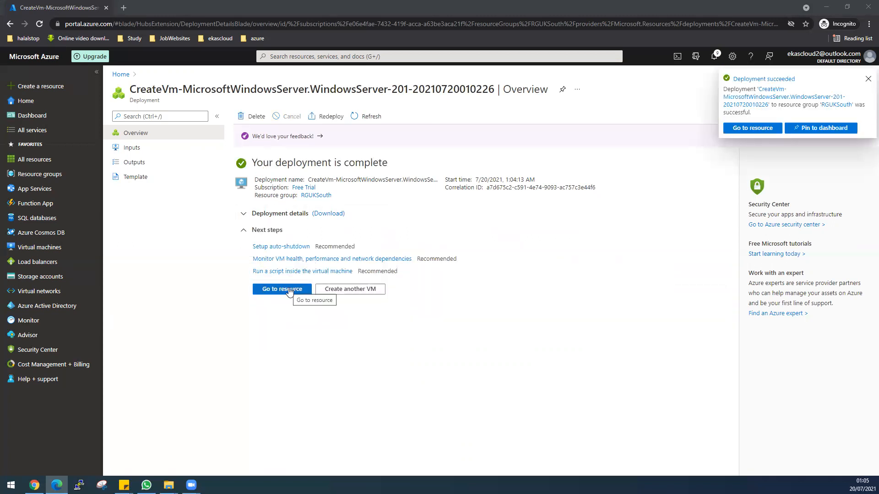
# Step: Copy the WindowsVM public IP address and start a Remote Desktop connection to 20.108.44.141
pyautogui.click(289, 292)
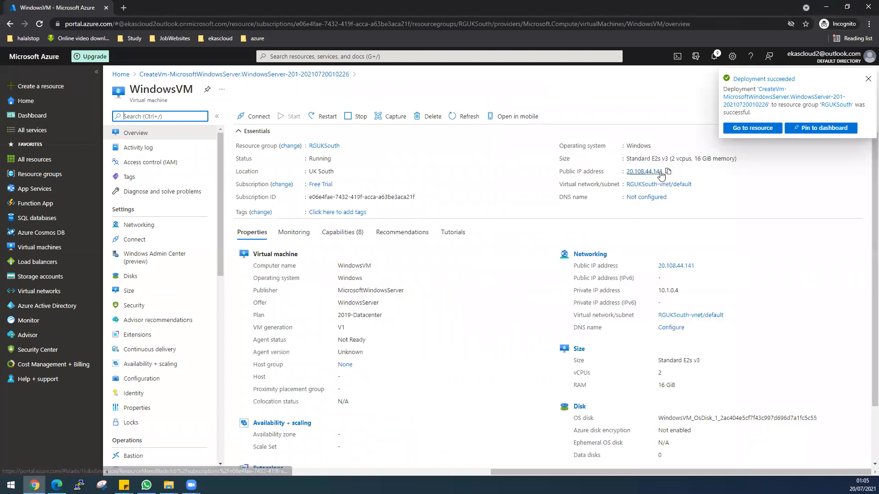
pyautogui.click(668, 171)
pyautogui.press('super')
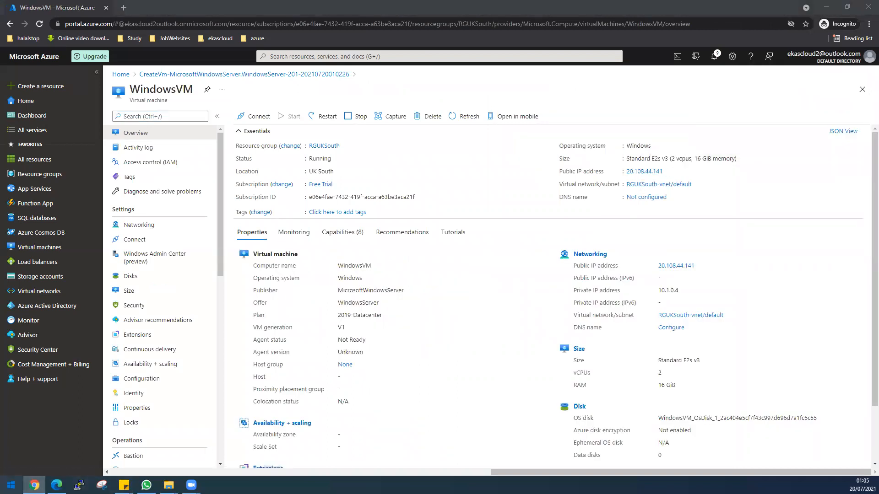
pyautogui.write('rd')
pyautogui.click(99, 239)
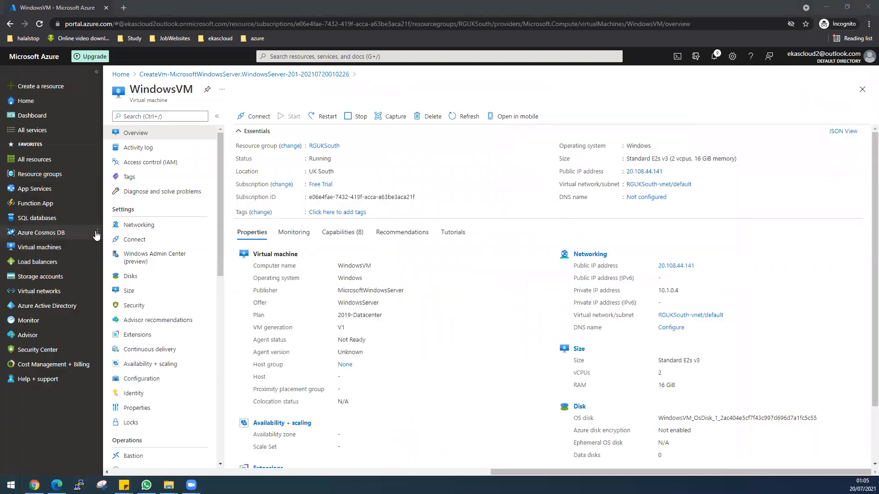
pyautogui.moveTo(99, 235)
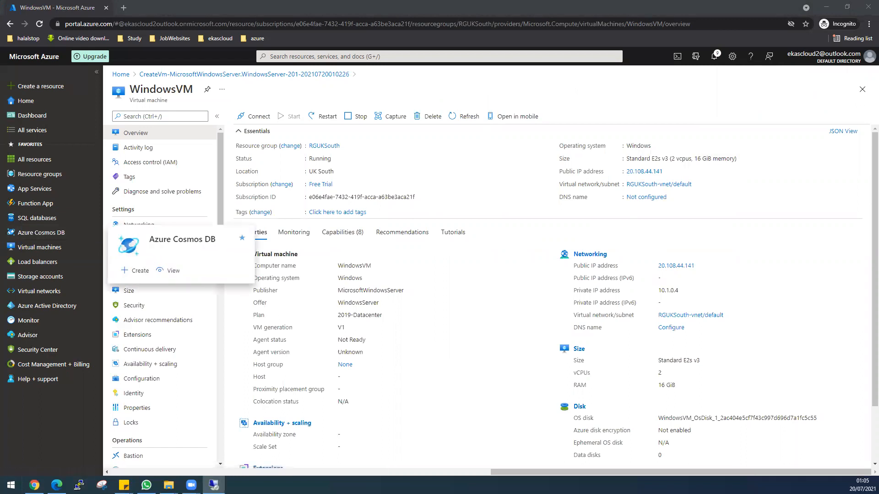
pyautogui.hotkey('ctrl', 'v')
pyautogui.press('Return')
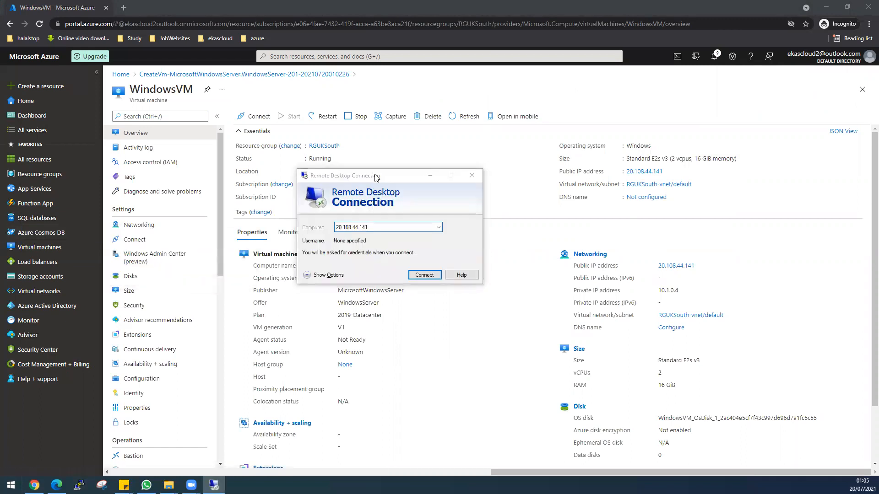
pyautogui.click(430, 278)
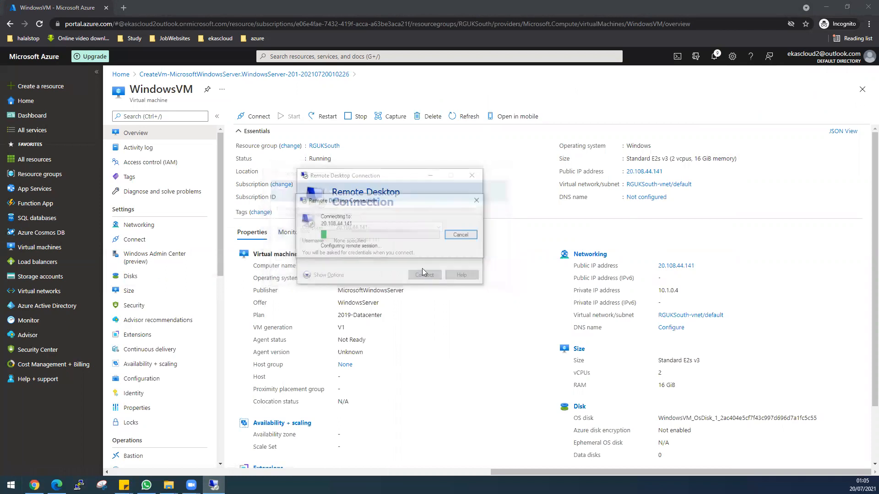
# Step: Sign in to the remote machine with the administrator username and password, and accept the untrusted certificate
pyautogui.write('desktop')
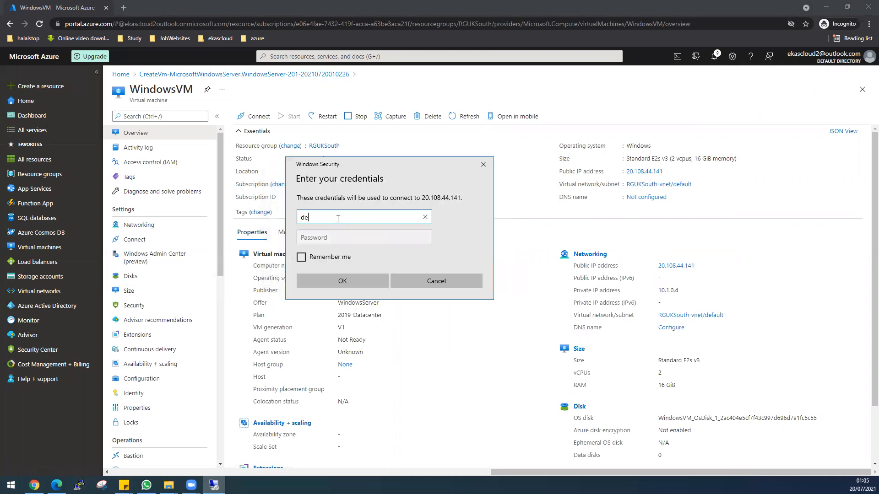
pyautogui.press('Tab')
pyautogui.write('•••••••••••')
pyautogui.press('Return')
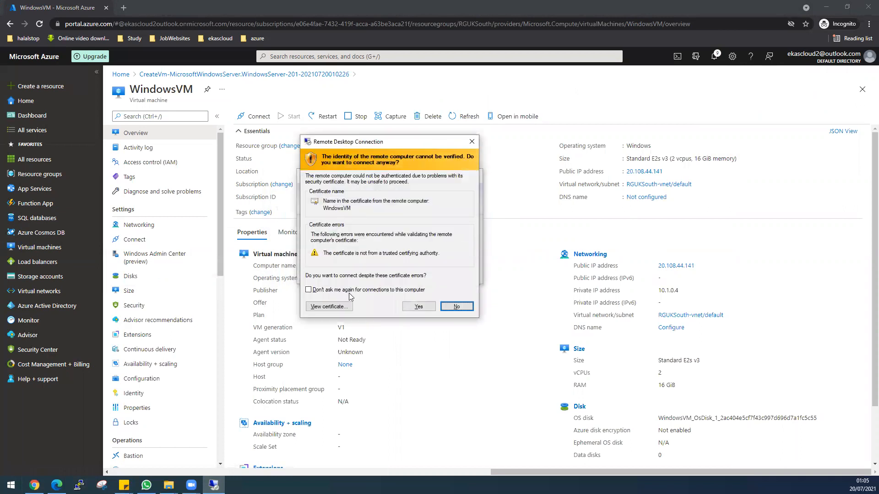
pyautogui.click(418, 307)
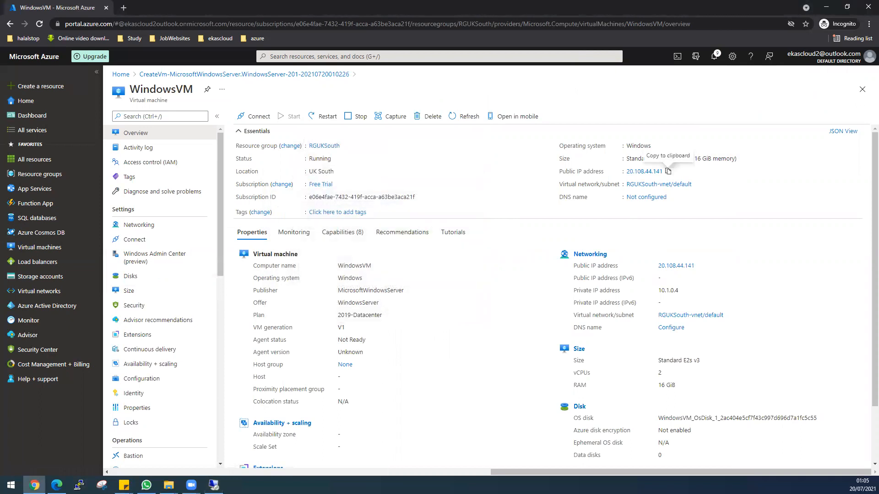
# Step: Consult the network diagram in AzureLabs-New.pdf, and start creating a virtual network gateway in the Azure portal
pyautogui.hotkey('alt', 'Tab')
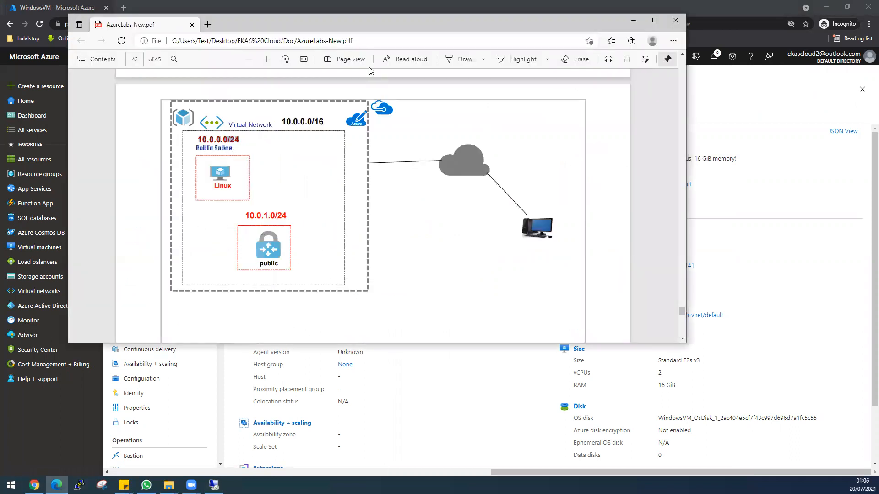
pyautogui.hotkey('alt', 'Tab')
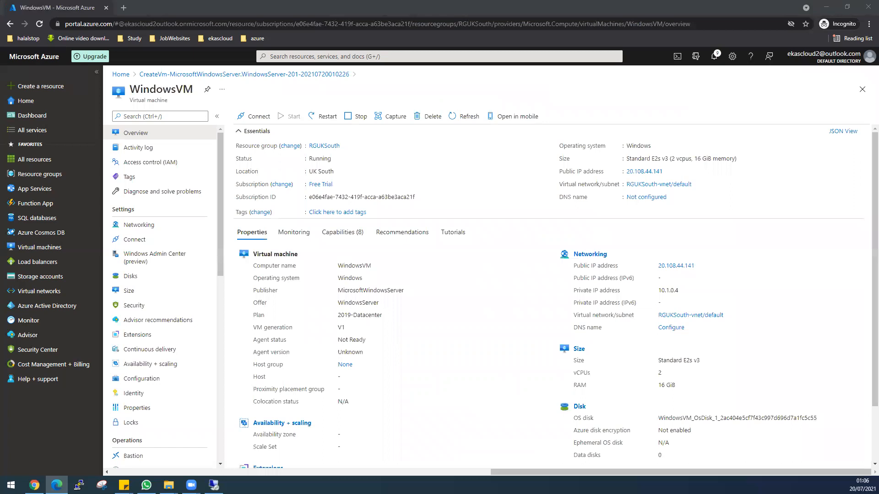
pyautogui.click(290, 57)
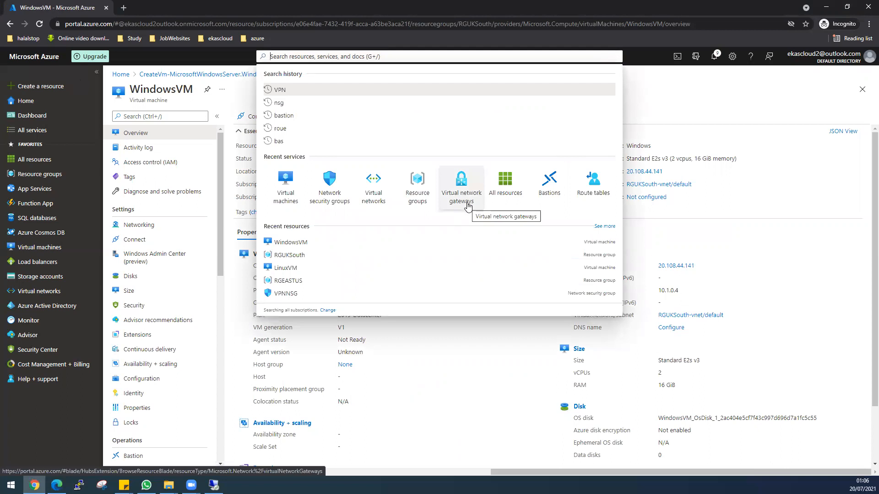
pyautogui.click(467, 207)
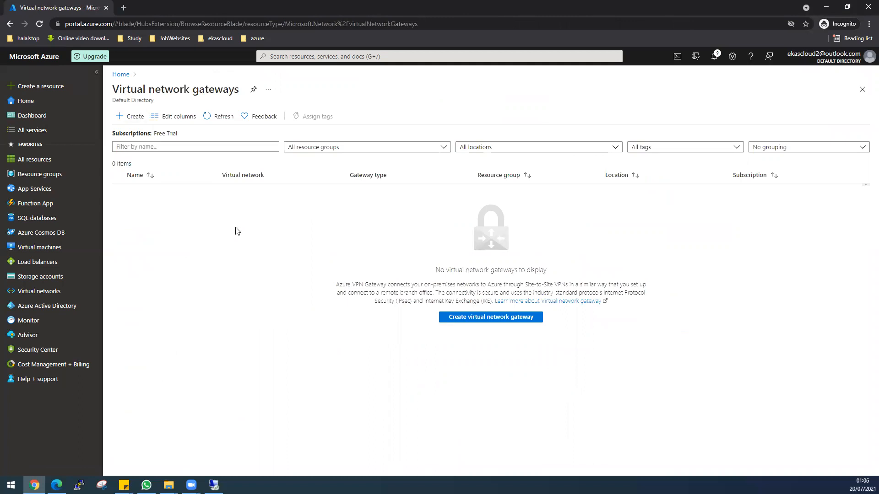
pyautogui.click(510, 317)
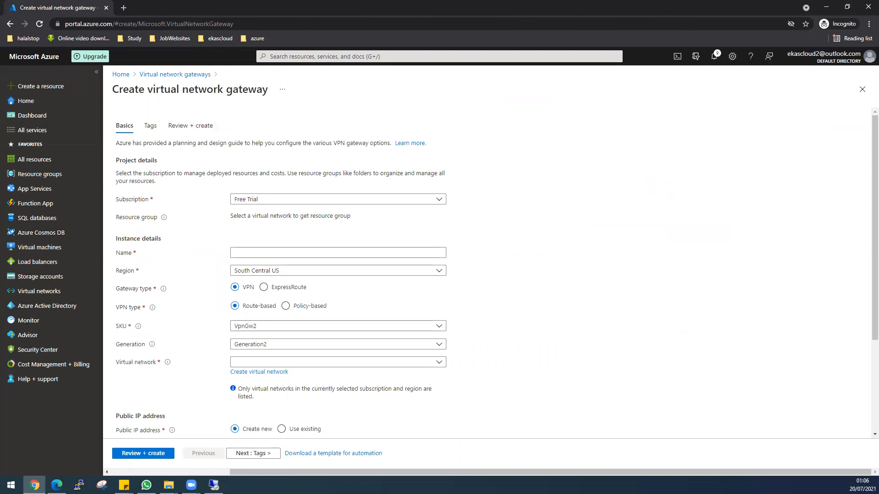
# Step: Review the gateway subnet in the AzureLabs-New.pdf diagram and name the new virtual network gateway VPNGateway
pyautogui.hotkey('alt', 'Tab')
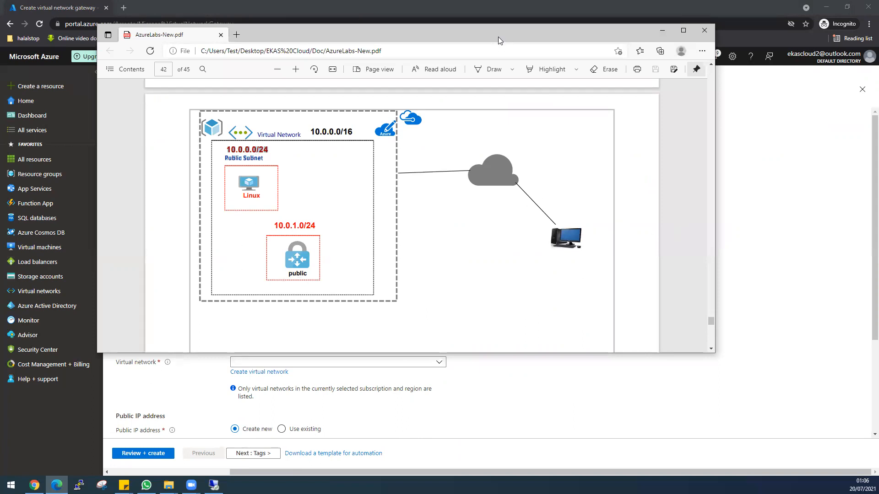
pyautogui.hotkey('alt', 'Tab')
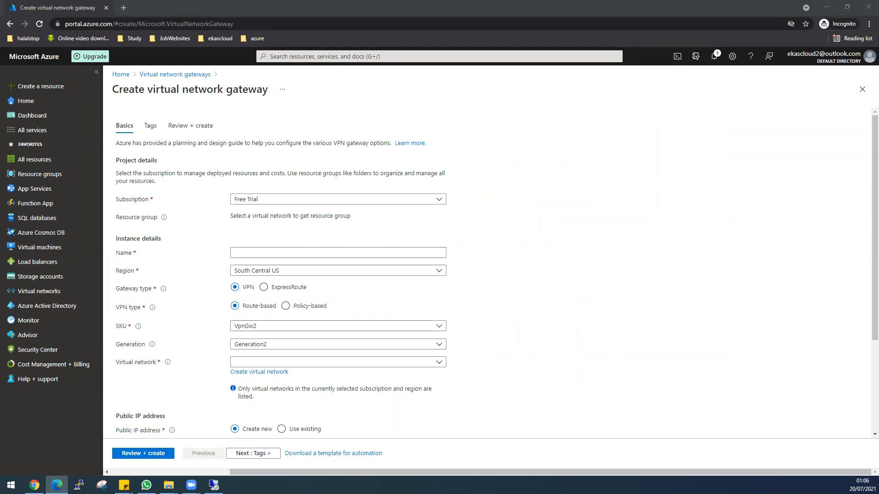
pyautogui.hotkey('alt', 'Tab')
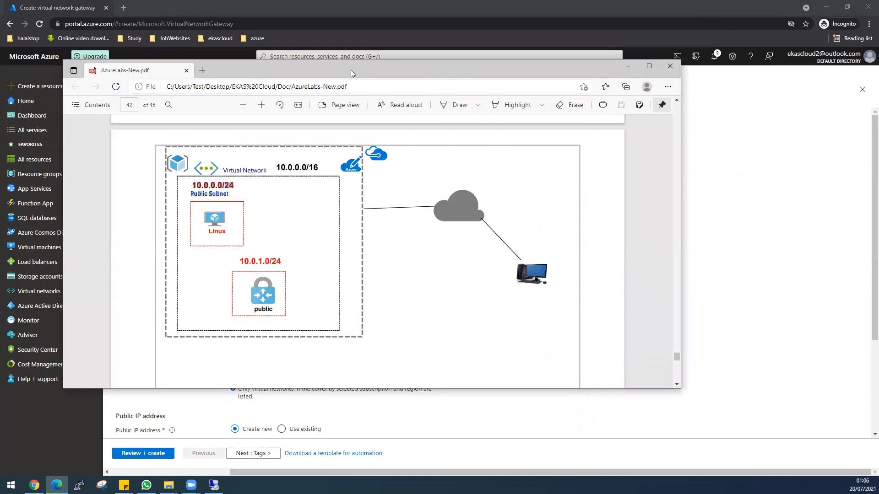
pyautogui.hotkey('alt', 'Tab')
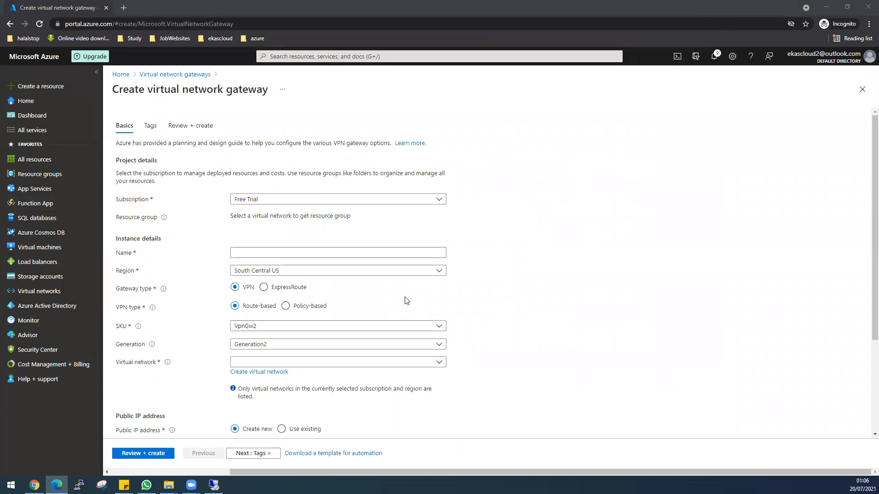
pyautogui.click(277, 250)
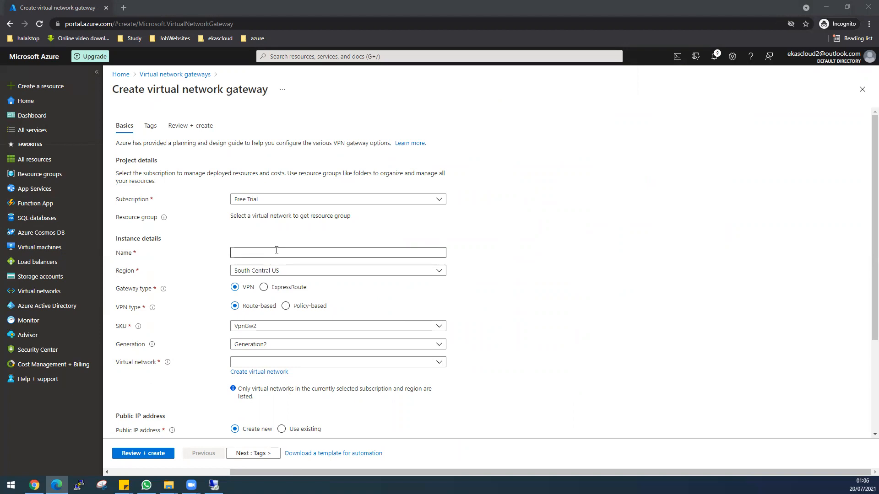
pyautogui.click(276, 250)
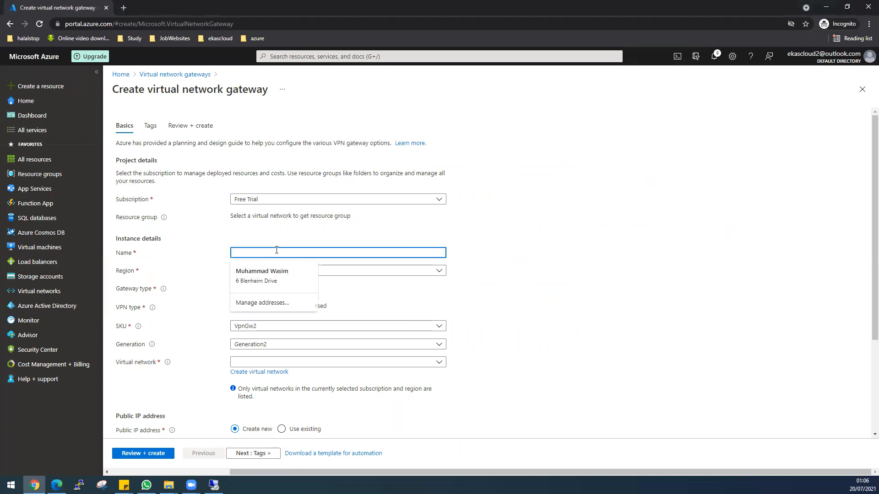
pyautogui.write('VP')
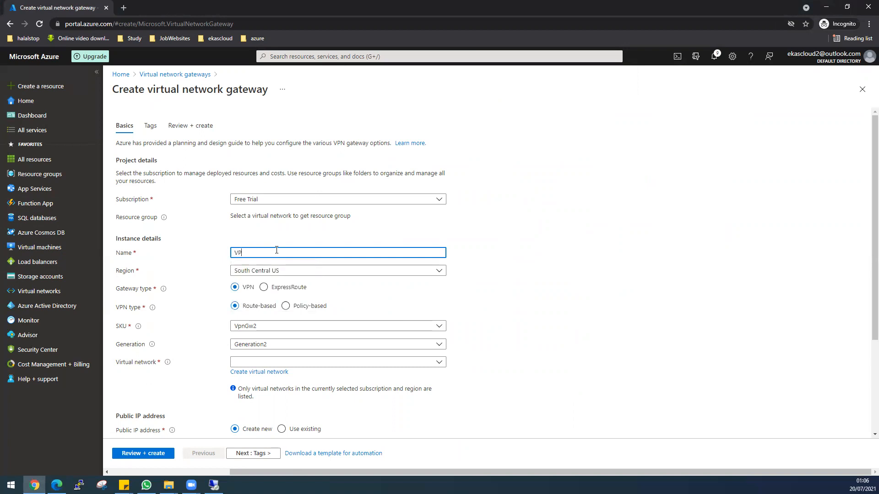
pyautogui.write('NGateway')
pyautogui.scroll(-1, 254, 305)
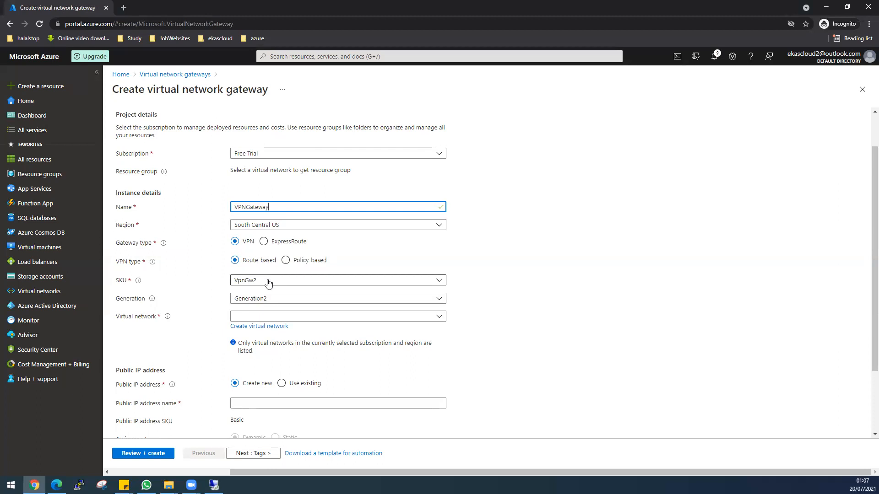
pyautogui.click(259, 316)
pyautogui.click(549, 327)
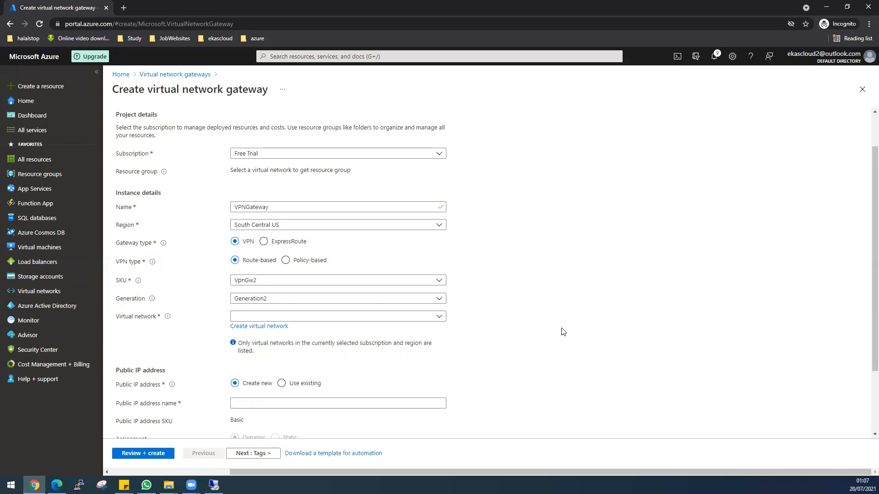
pyautogui.click(264, 318)
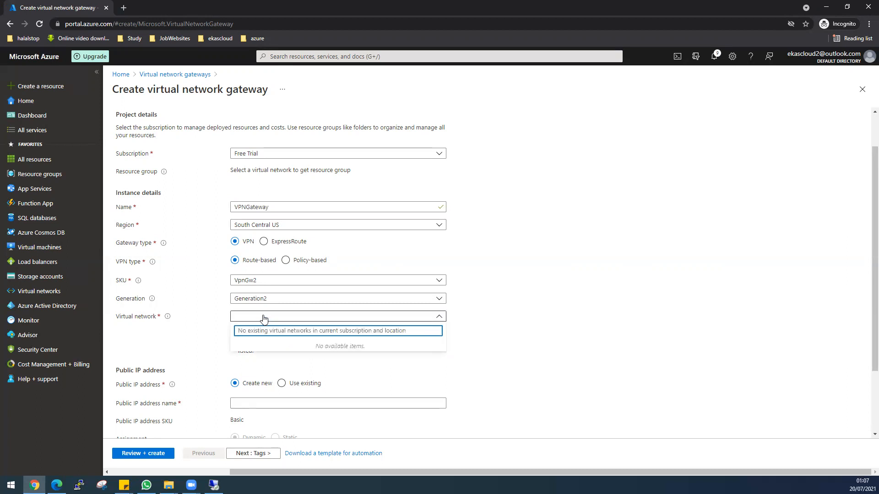
pyautogui.write('VPN')
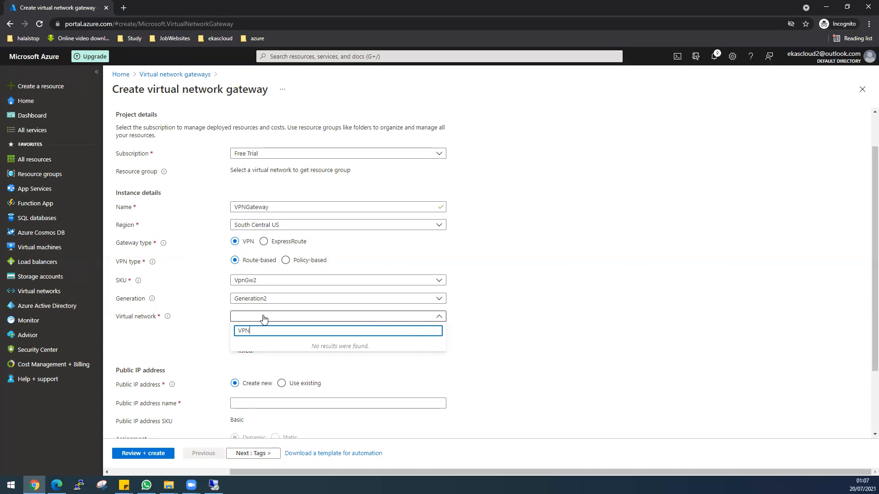
pyautogui.write('VNetUS')
pyautogui.press('BackSpace')
pyautogui.press('BackSpace')
pyautogui.write('Date')
pyautogui.press('BackSpace')
pyautogui.press('BackSpace')
pyautogui.press('BackSpace')
pyautogui.press('BackSpace')
pyautogui.write('Gateway')
pyautogui.click(626, 241)
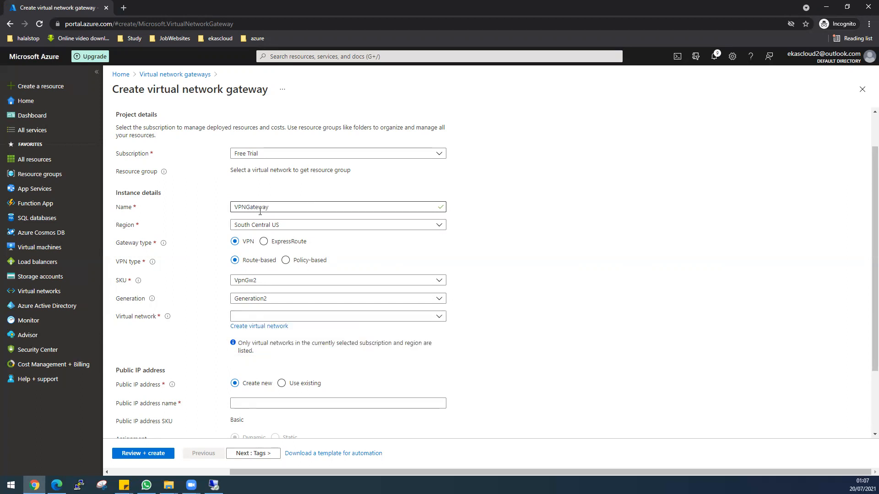
# Step: Set the virtual network gateway's region to East US
pyautogui.click(282, 226)
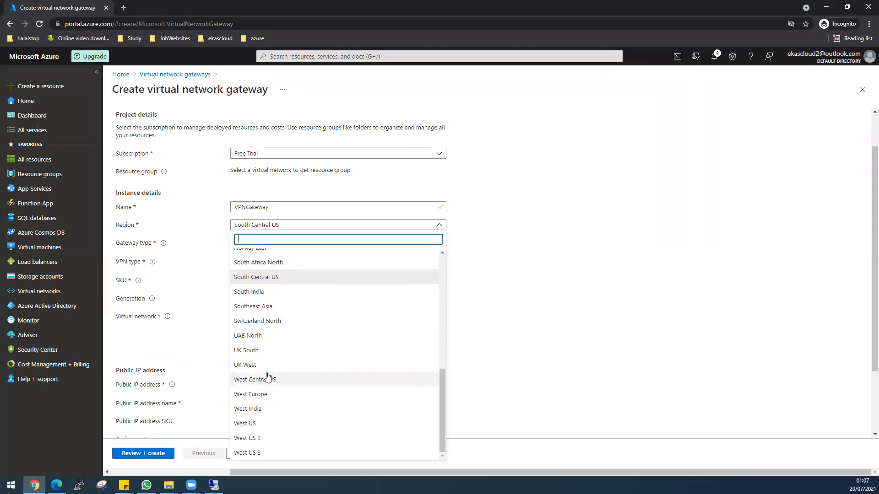
pyautogui.scroll(1, 268, 377)
pyautogui.scroll(1, 268, 378)
pyautogui.write('east')
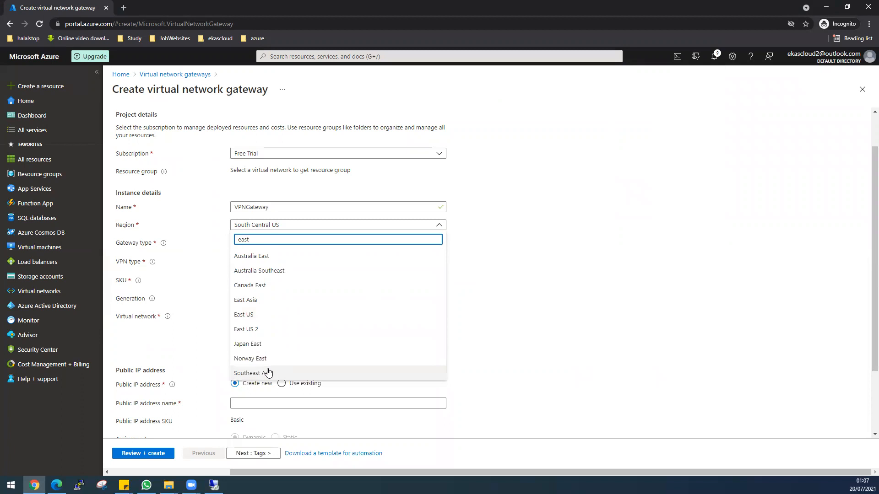
pyautogui.click(265, 315)
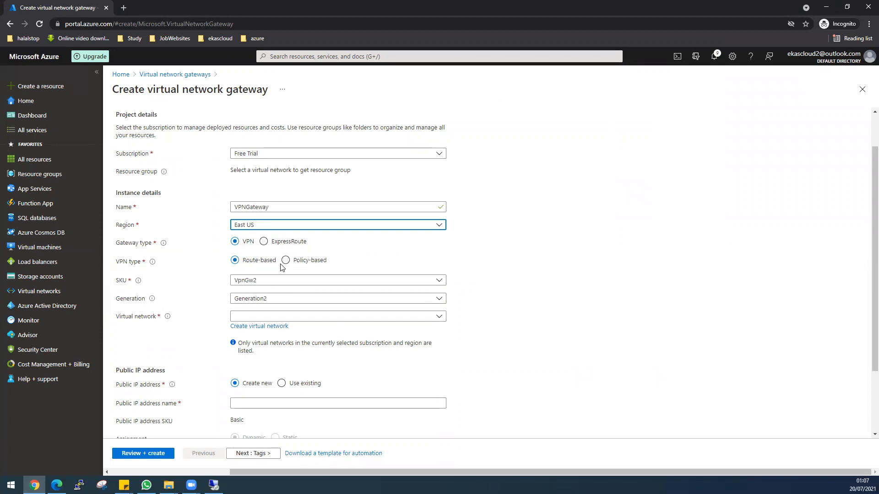
# Step: Assign the existing virtual network VPNVnet to the gateway instead of creating a new one, keeping the 10.0.1.0/24 gateway subnet range
pyautogui.click(267, 329)
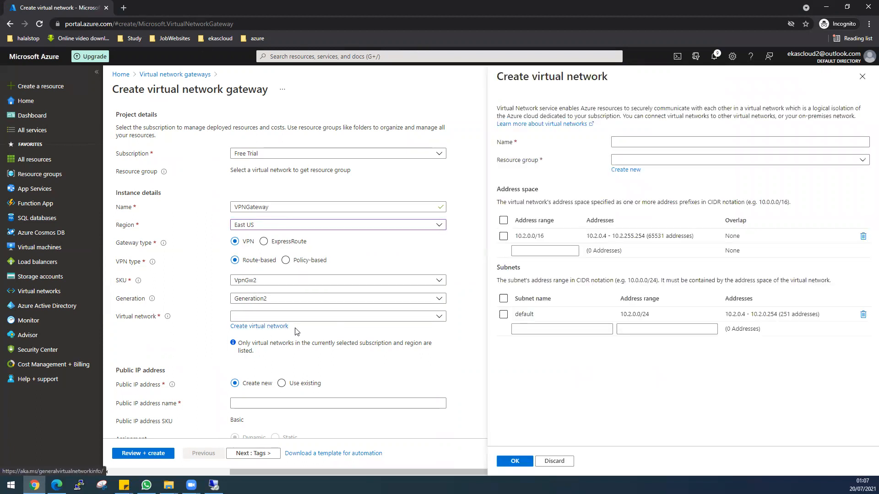
pyautogui.click(863, 80)
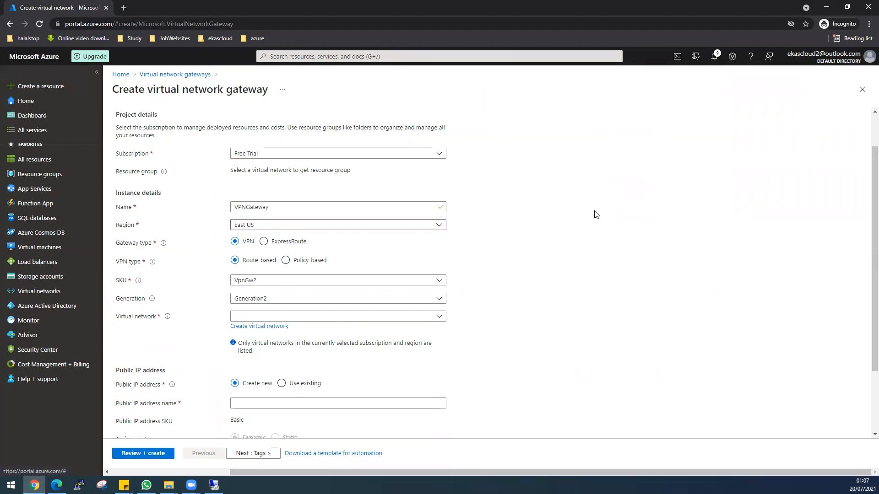
pyautogui.click(308, 316)
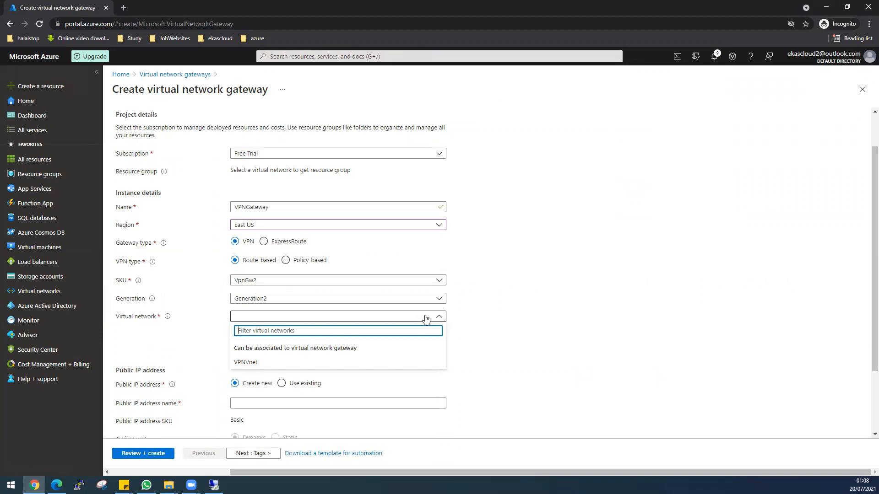
pyautogui.click(263, 363)
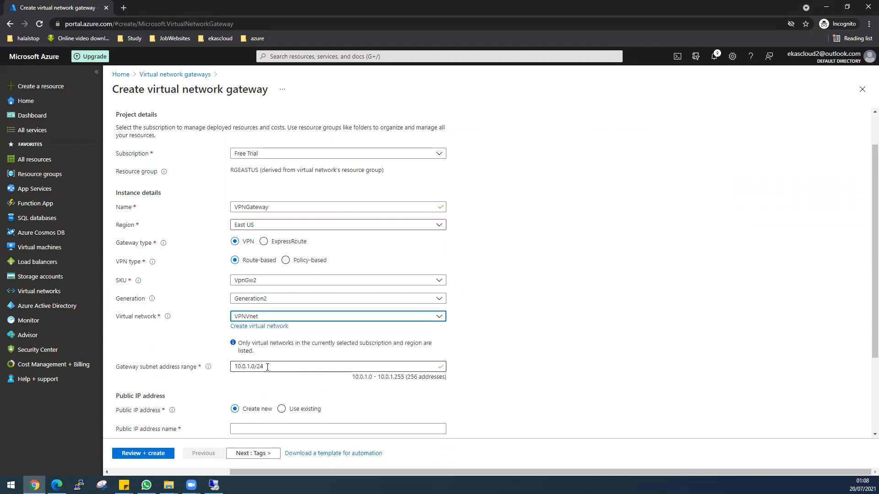
pyautogui.scroll(-1, 590, 363)
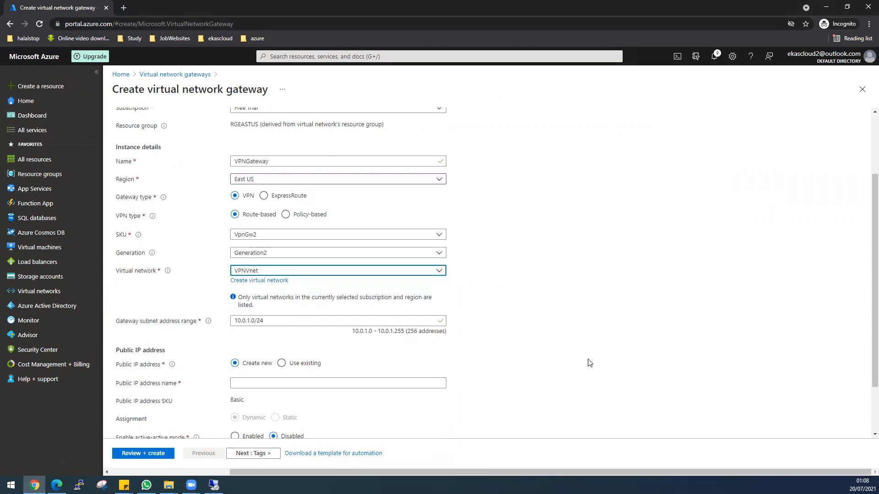
pyautogui.scroll(-1, 397, 378)
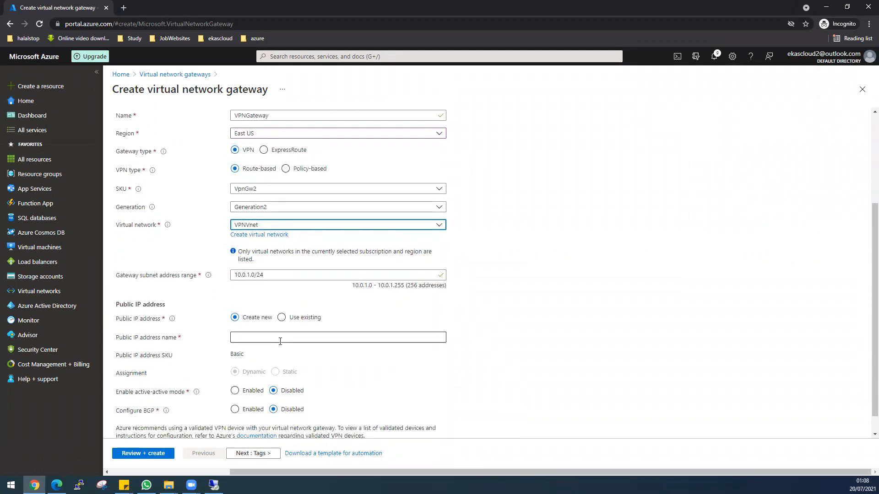
# Step: Name the gateway's new public IP address GatewayIP and review the gateway's basic settings
pyautogui.click(250, 336)
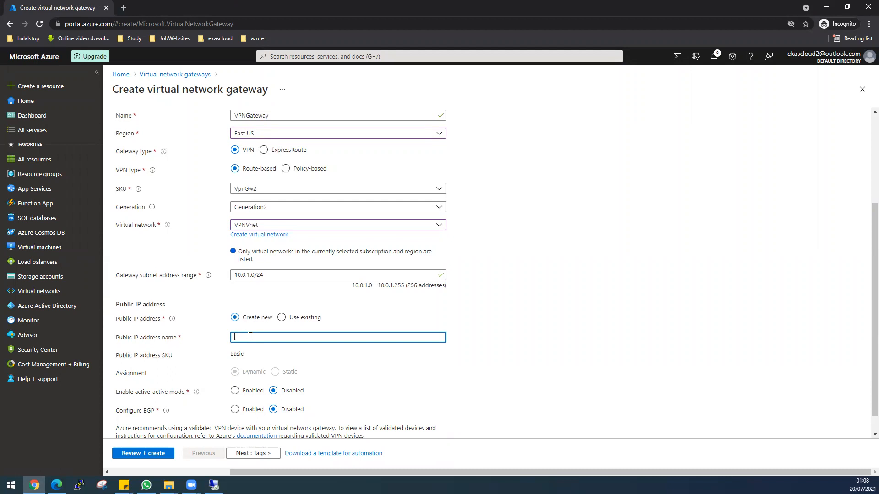
pyautogui.write('GateIwayIP')
pyautogui.scroll(-1, 433, 381)
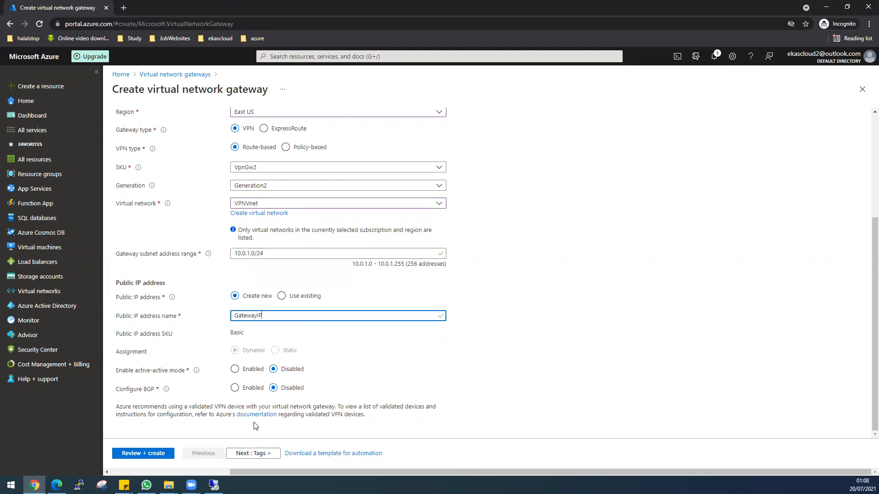
pyautogui.scroll(5, 325, 390)
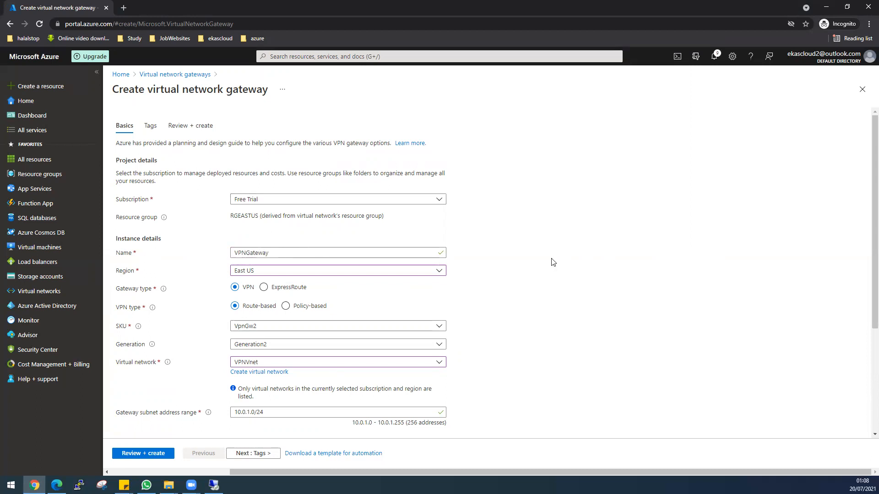
# Step: Select VpnGw2 as the SKU of the virtual network gateway
pyautogui.scroll(-1, 555, 261)
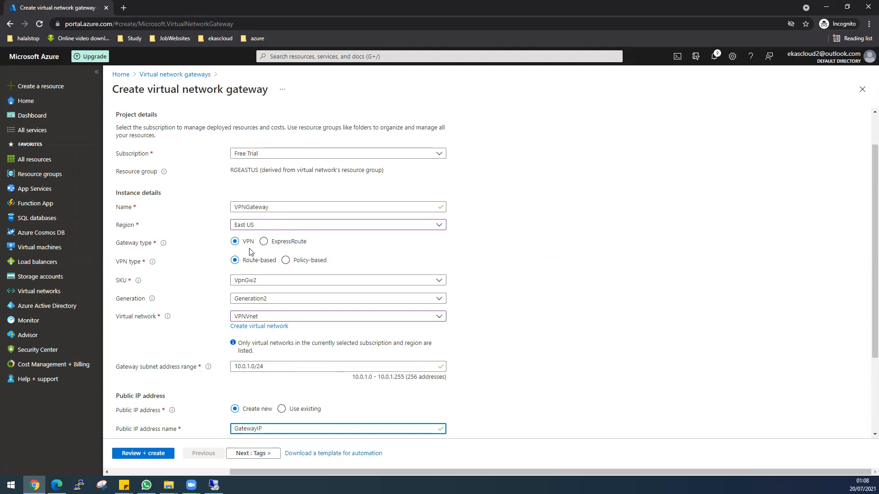
pyautogui.click(276, 284)
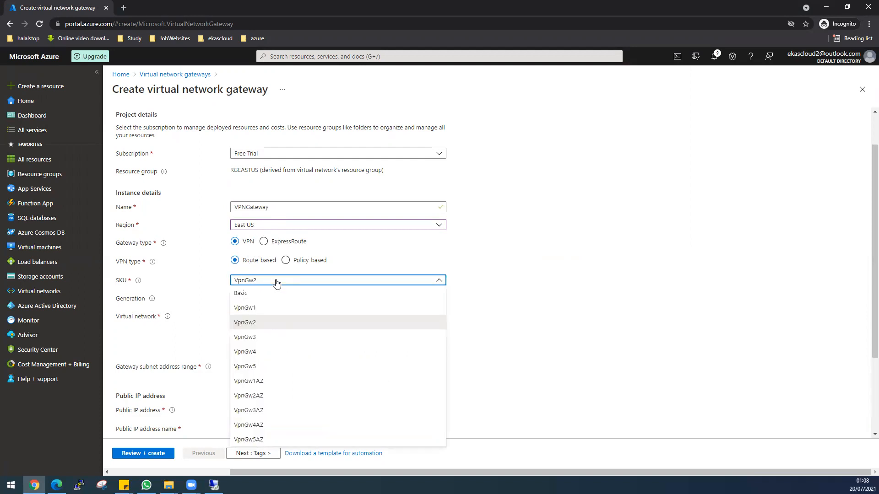
pyautogui.click(255, 317)
pyautogui.scroll(-1, 518, 355)
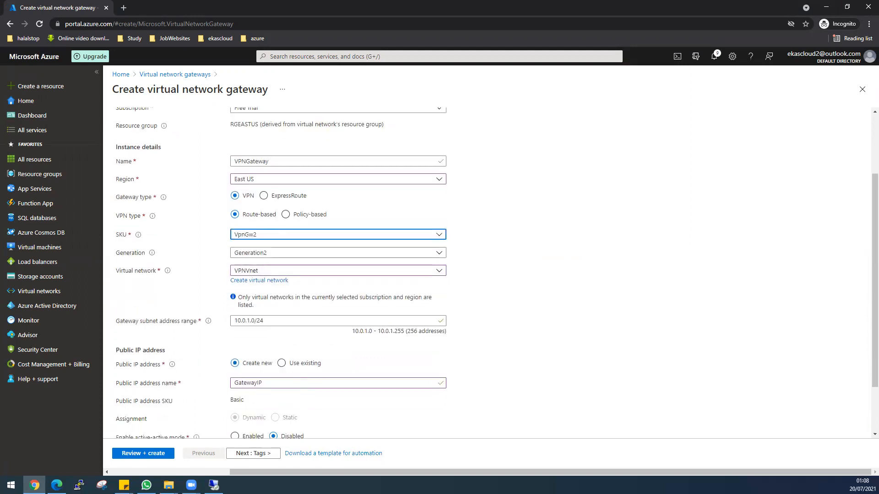
# Step: Check the AzureLabs-New.pdf network diagram, and submit the VPNGateway configuration for validation and creation
pyautogui.hotkey('alt', 'Tab')
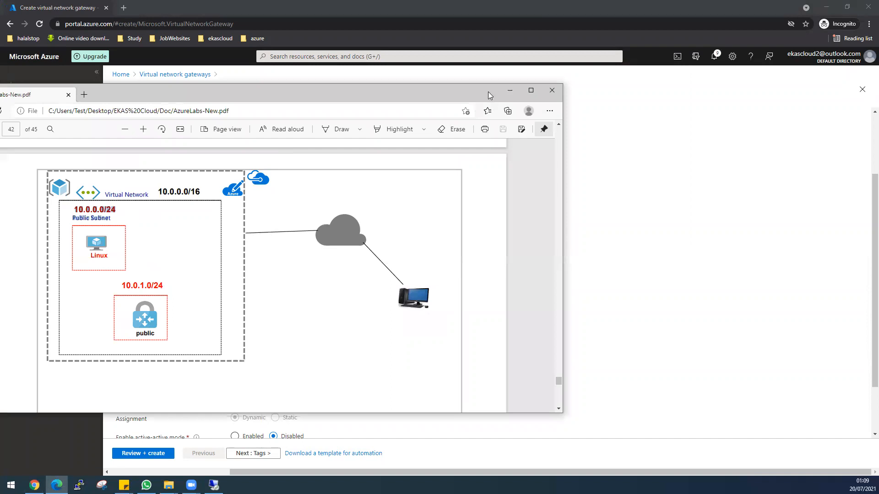
pyautogui.click(510, 90)
pyautogui.scroll(-1, 583, 305)
pyautogui.scroll(-1, 583, 306)
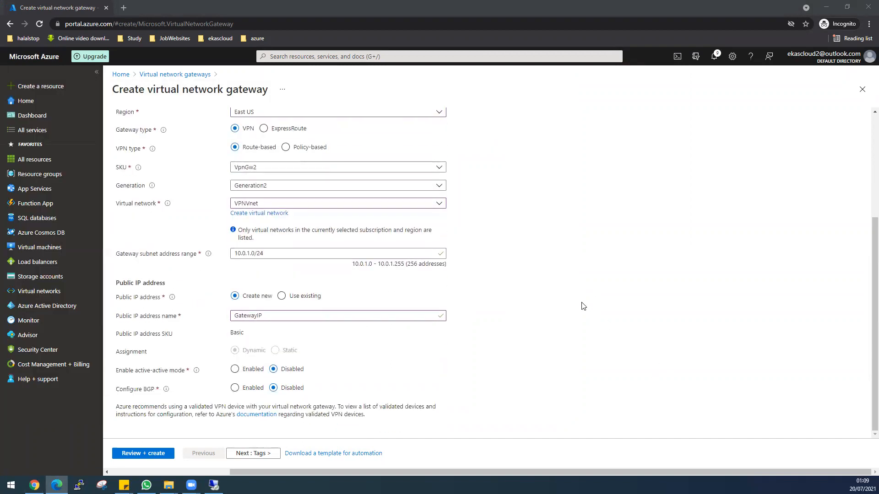
pyautogui.click(164, 454)
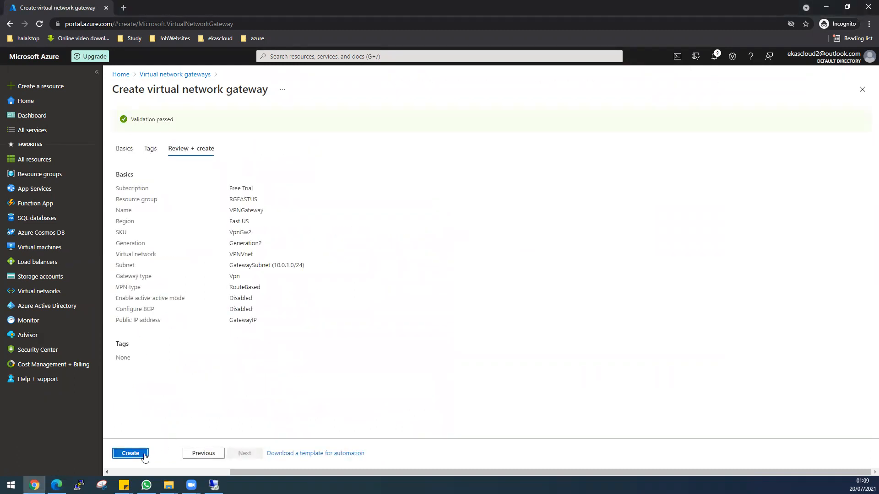
pyautogui.click(141, 455)
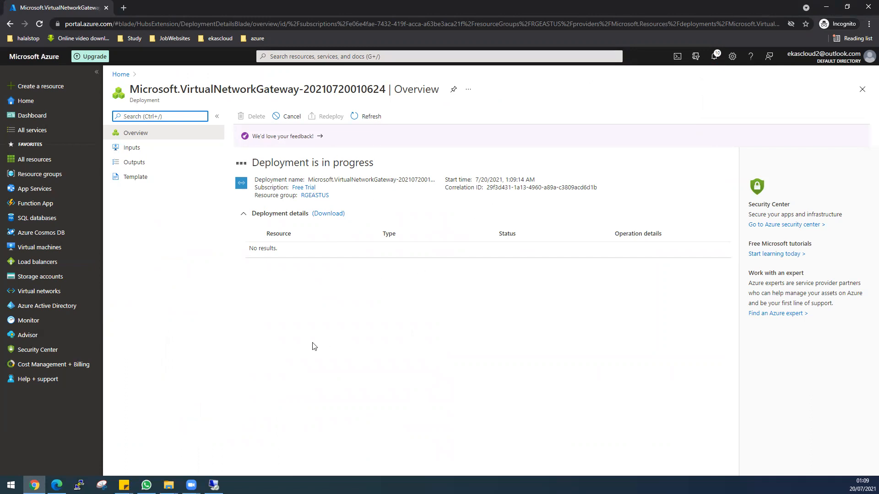
# Step: Switch to the Windows VM's remote desktop session, dismiss the Windows Admin Center message and hide Server Manager's welcome section
pyautogui.click(214, 485)
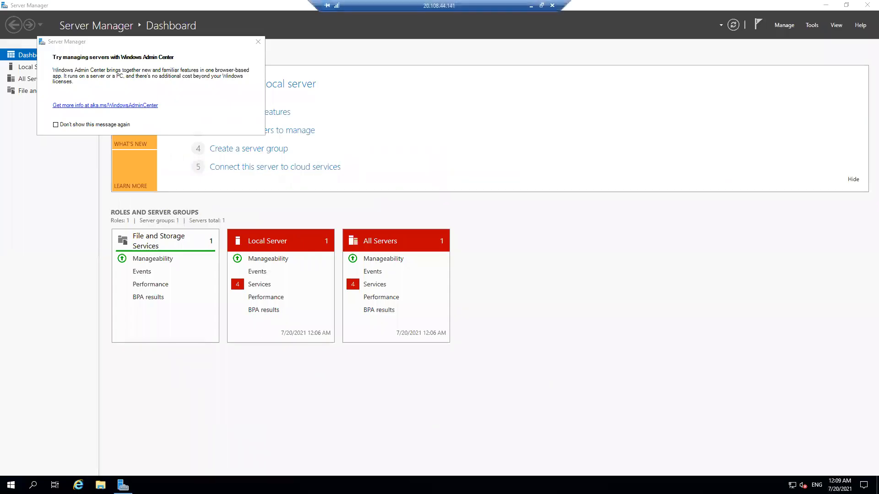
pyautogui.hotkey('alt', 'Tab')
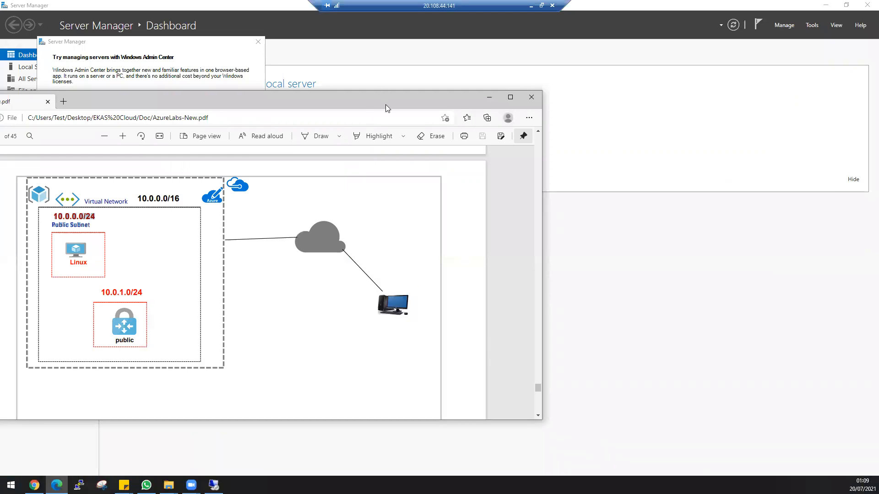
pyautogui.hotkey('alt', 'Tab')
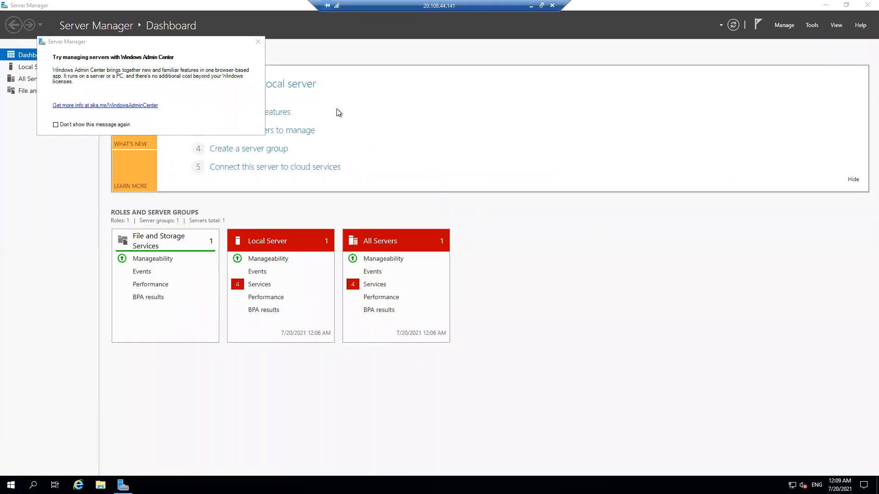
pyautogui.click(257, 42)
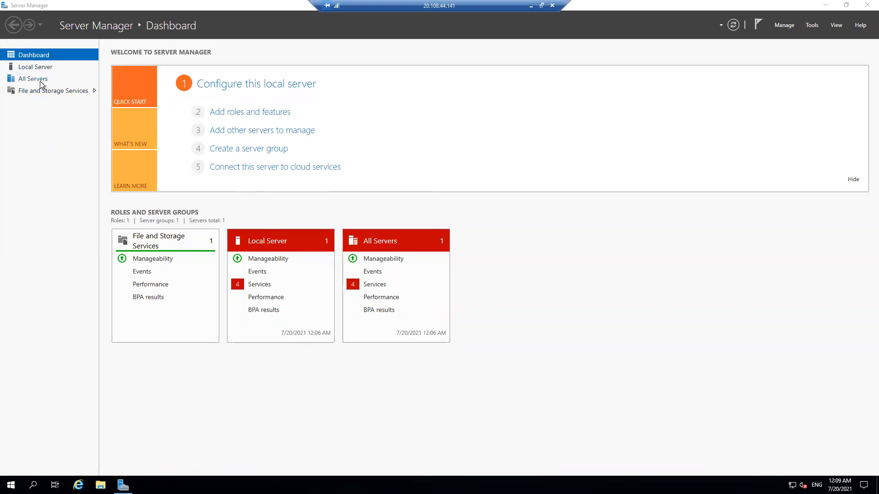
pyautogui.click(853, 179)
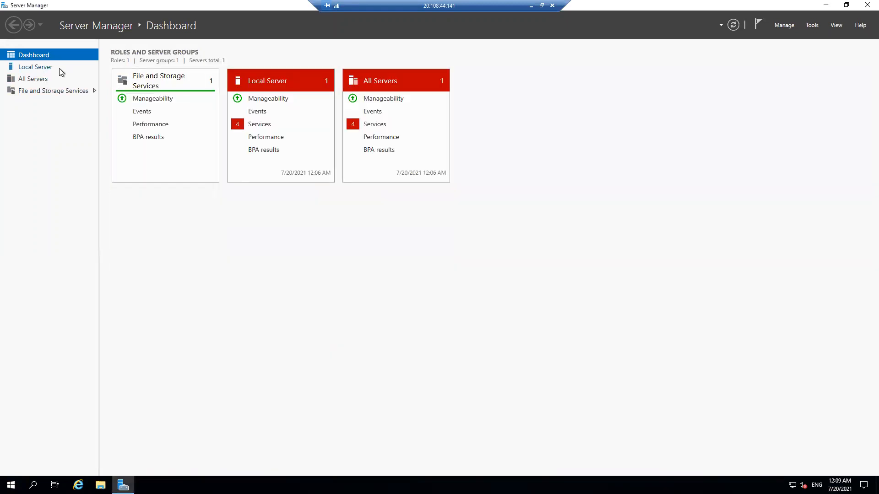
# Step: Turn off IE Enhanced Security Configuration for administrators and users on the local server, and close Server Manager
pyautogui.click(36, 68)
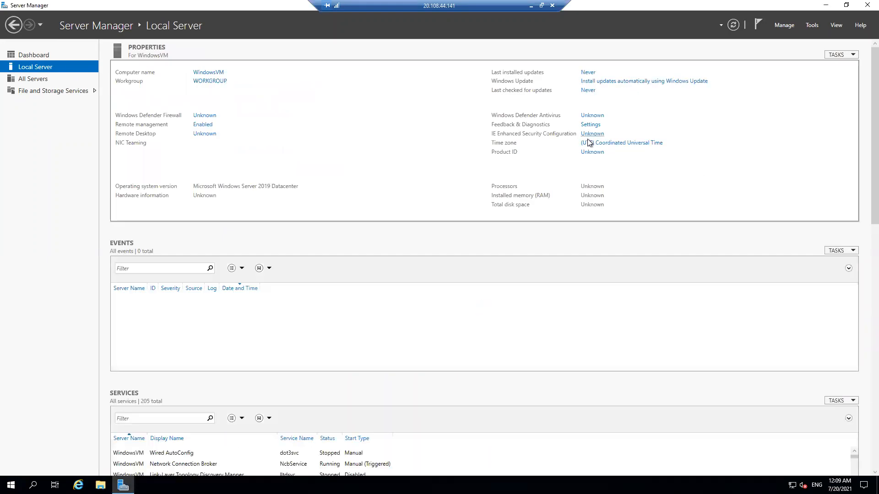
pyautogui.click(591, 134)
pyautogui.click(380, 230)
pyautogui.click(381, 284)
pyautogui.click(474, 330)
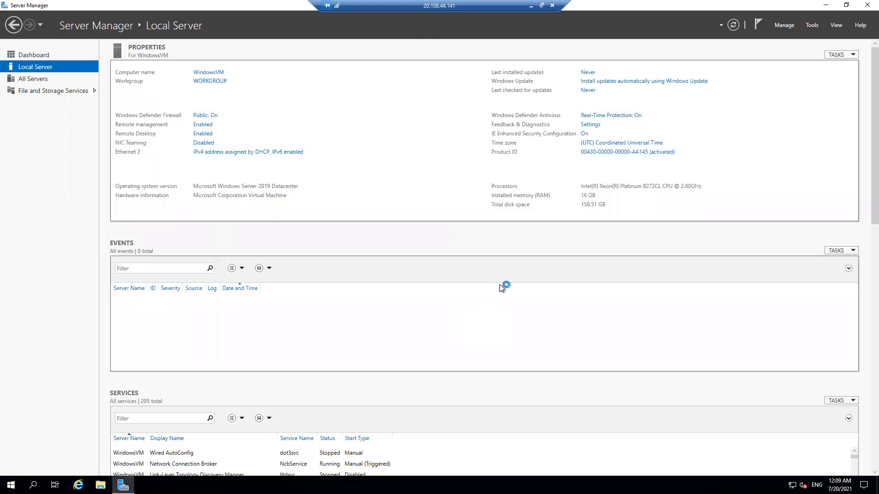
pyautogui.click(861, 8)
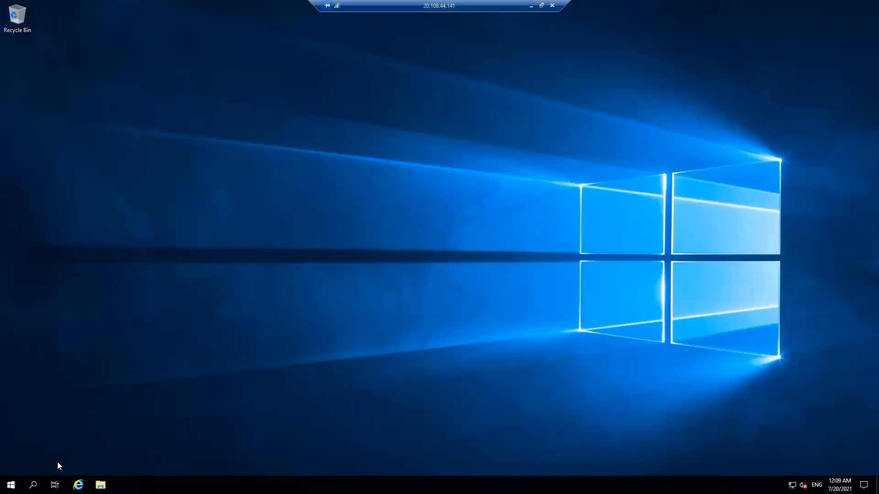
# Step: Open Internet Explorer with the recommended settings and search the web for "ggoogle chrome download"
pyautogui.click(78, 485)
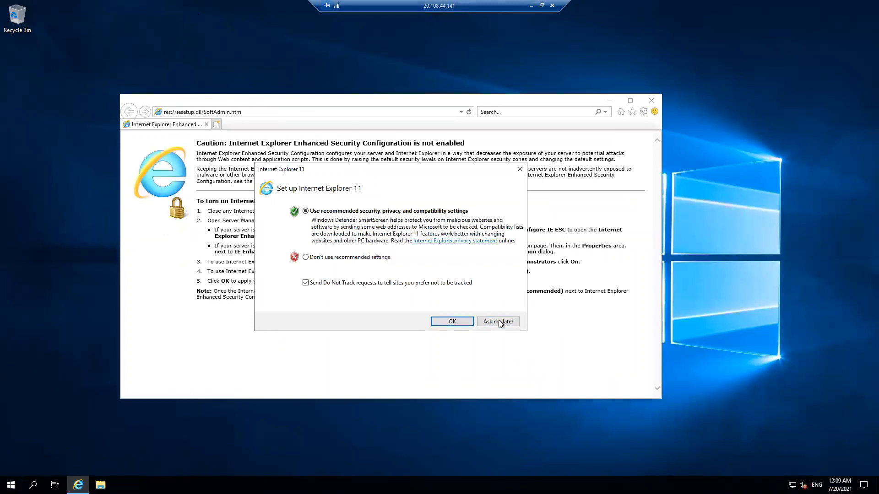
pyautogui.click(454, 322)
pyautogui.click(192, 35)
pyautogui.write('g')
pyautogui.press('Delete')
pyautogui.write('g')
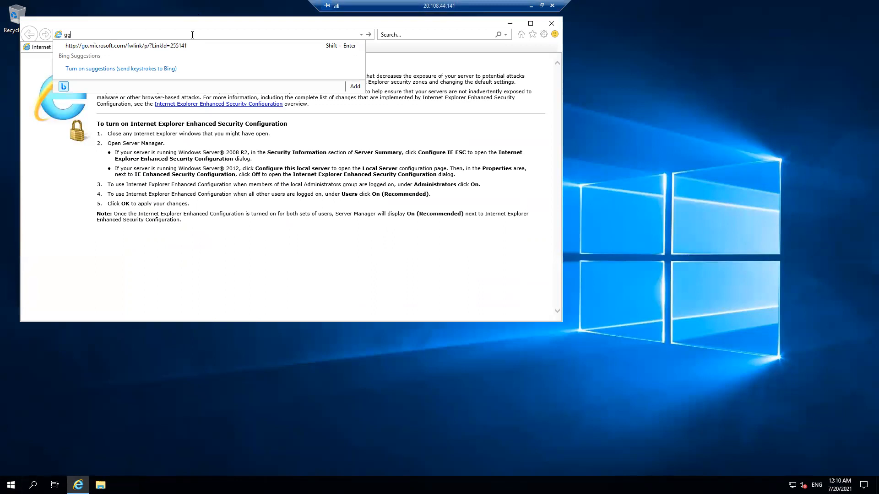
pyautogui.write('oogle chrome downloa')
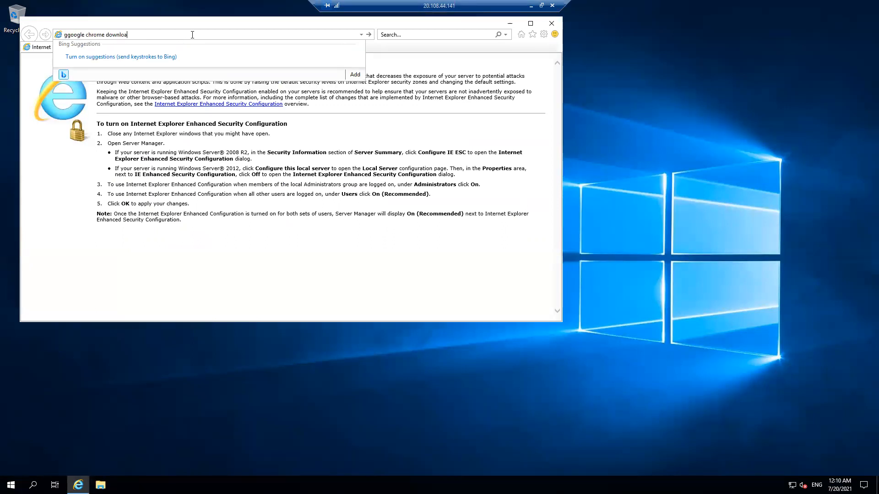
pyautogui.write('d')
pyautogui.press('Return')
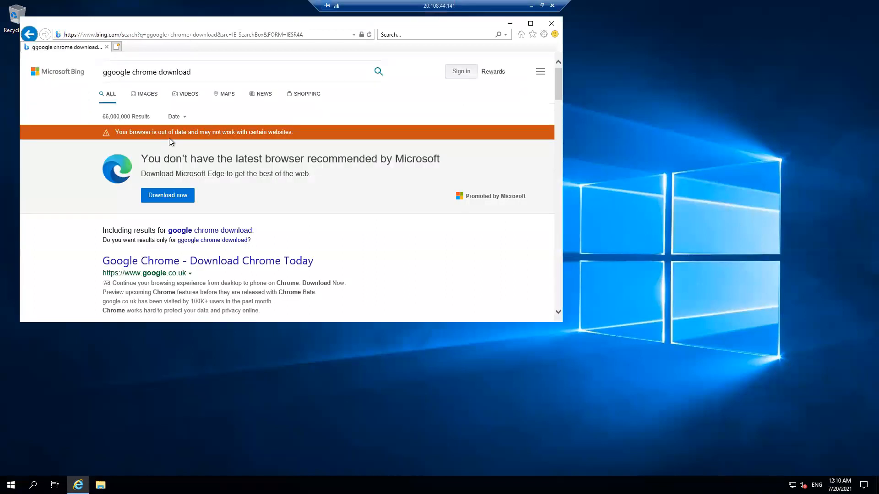
# Step: Download ChromeSetup.exe from the Google Chrome website, accepting the terms, and run the installer
pyautogui.scroll(-3, 178, 197)
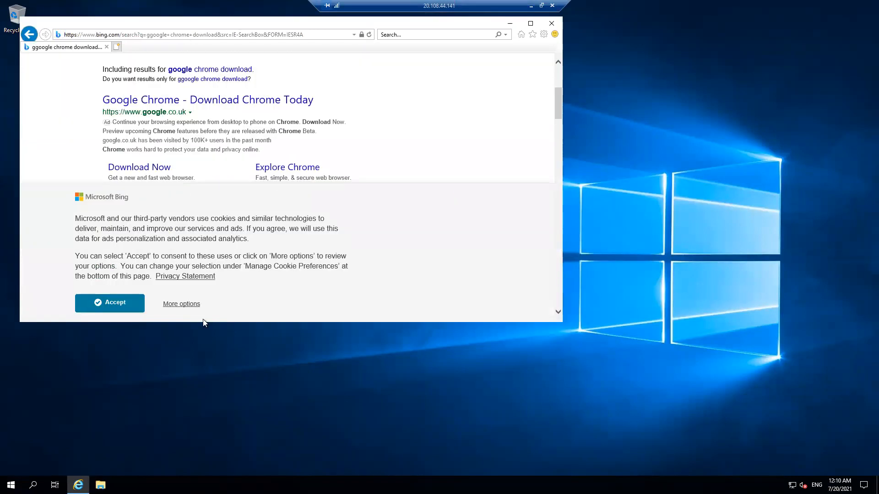
pyautogui.click(123, 306)
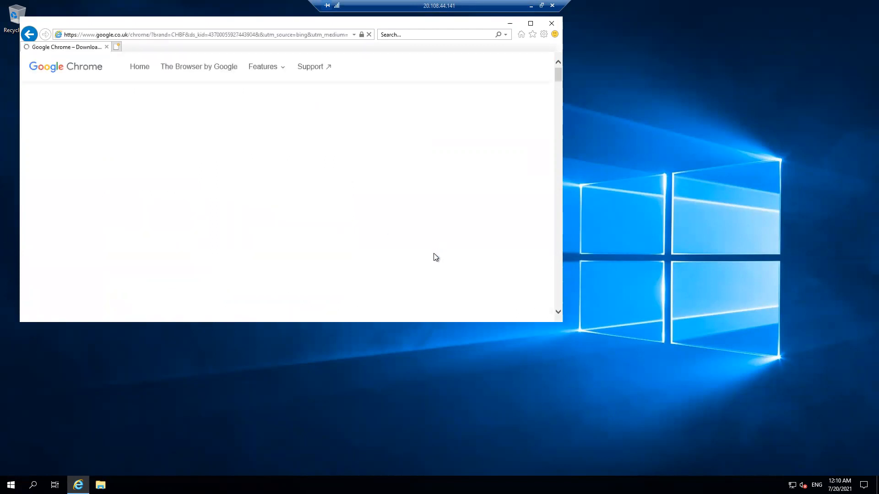
pyautogui.click(495, 65)
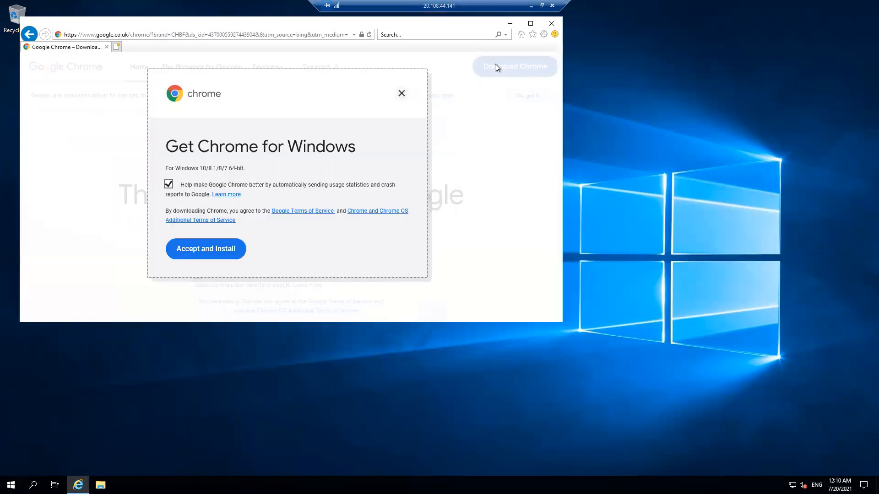
pyautogui.click(197, 253)
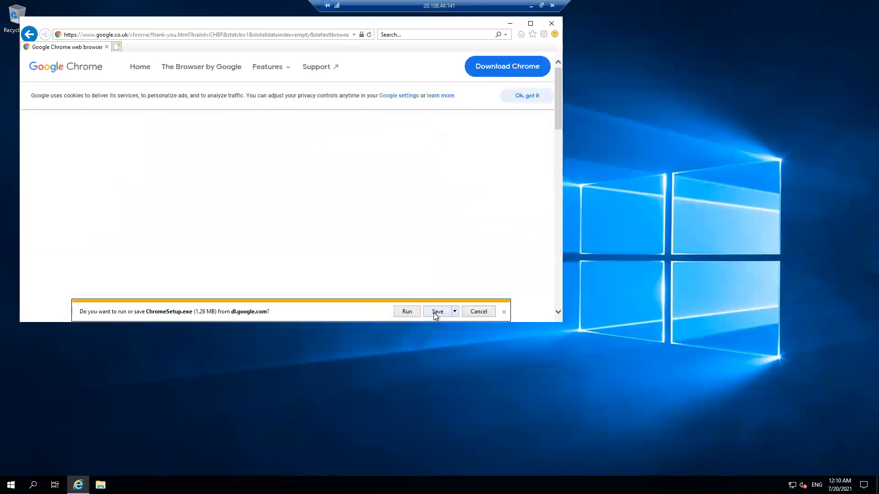
pyautogui.click(436, 313)
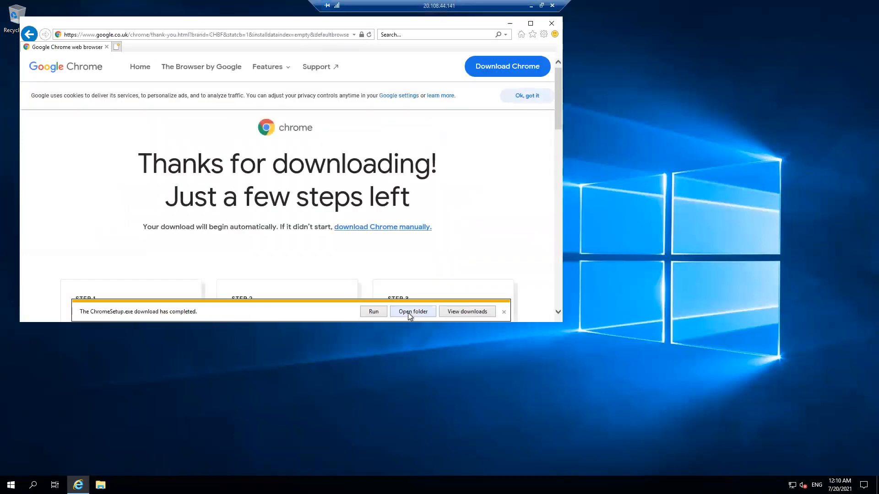
pyautogui.click(373, 312)
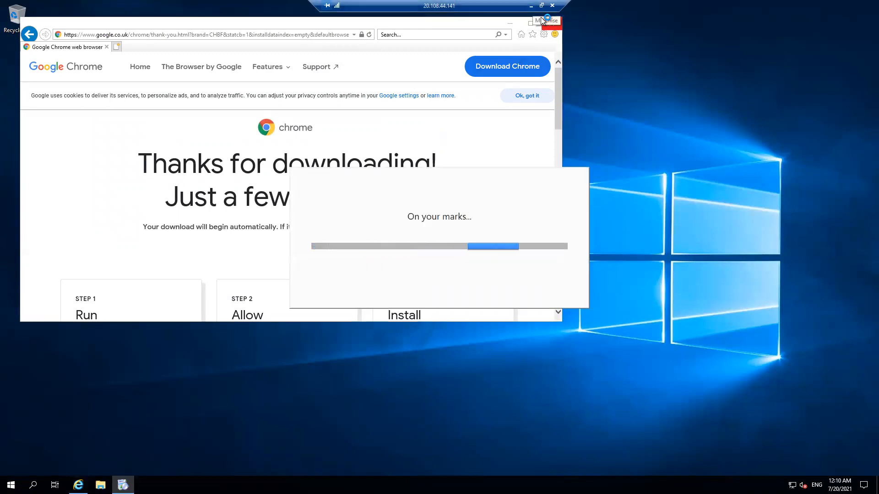
# Step: Check the VPNGateway deployment in the Azure portal, and launch the mmc console on the Windows VM
pyautogui.click(530, 6)
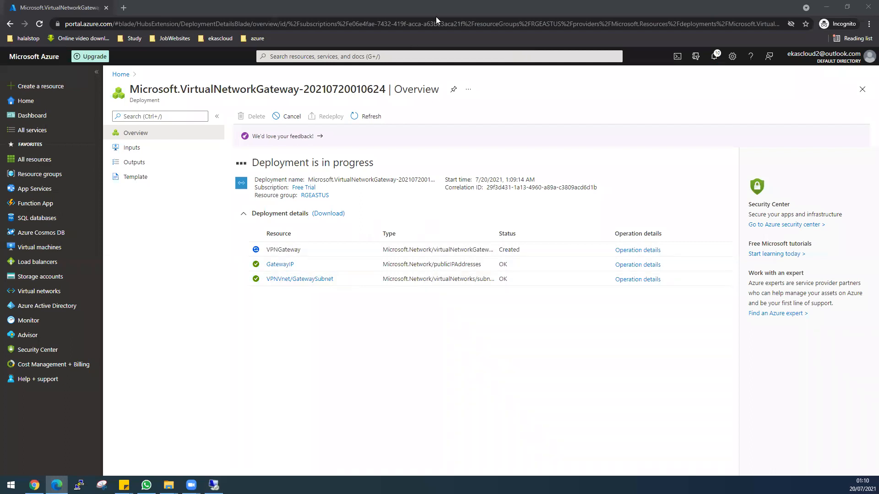
pyautogui.click(214, 485)
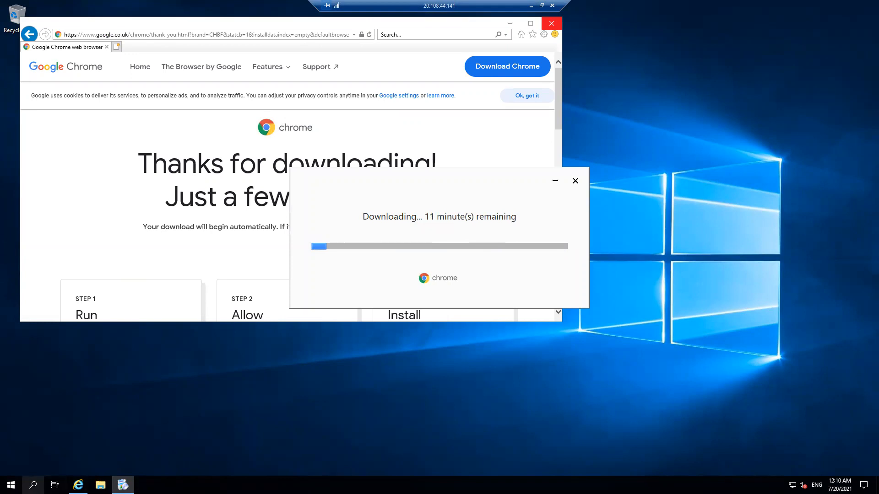
pyautogui.click(11, 485)
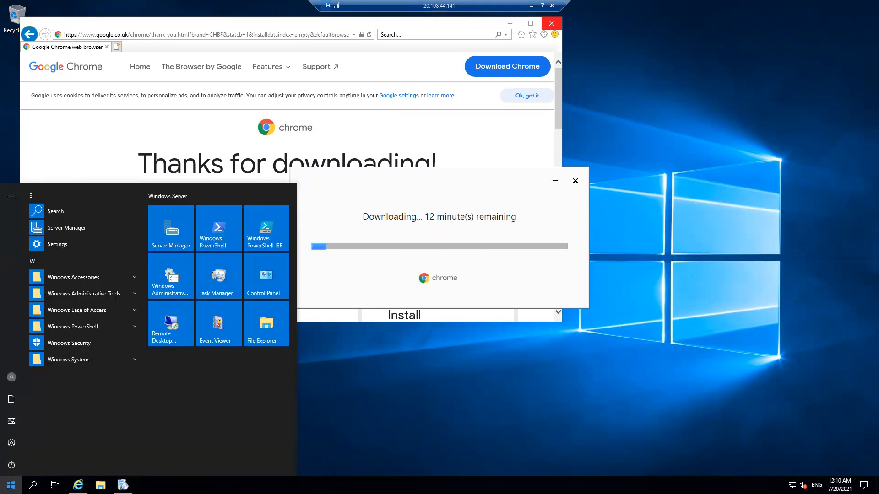
pyautogui.write('c')
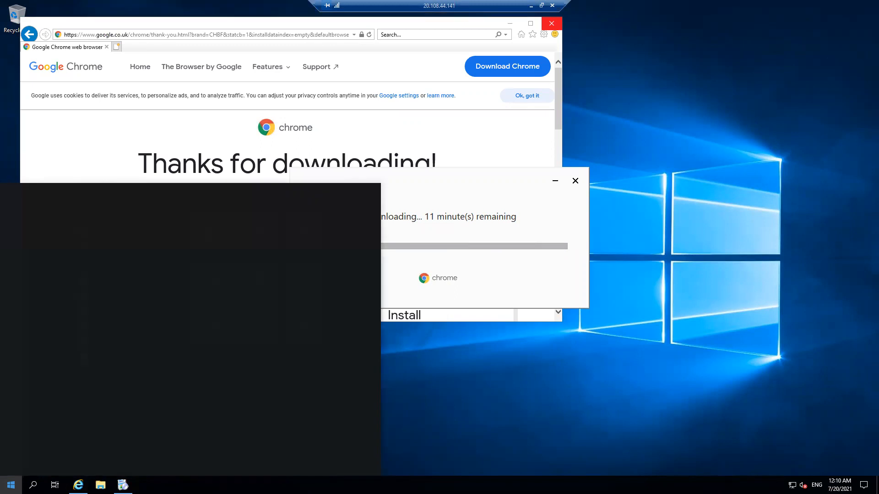
pyautogui.write('ms')
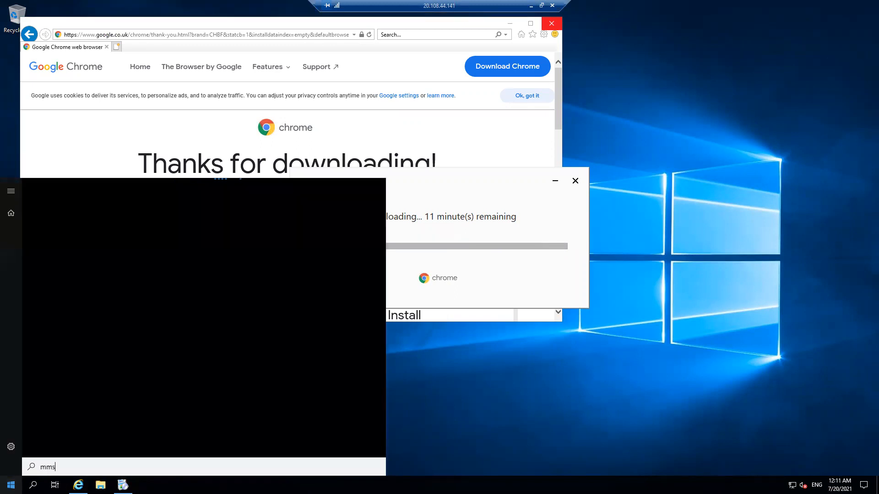
pyautogui.press('BackSpace')
pyautogui.write('c')
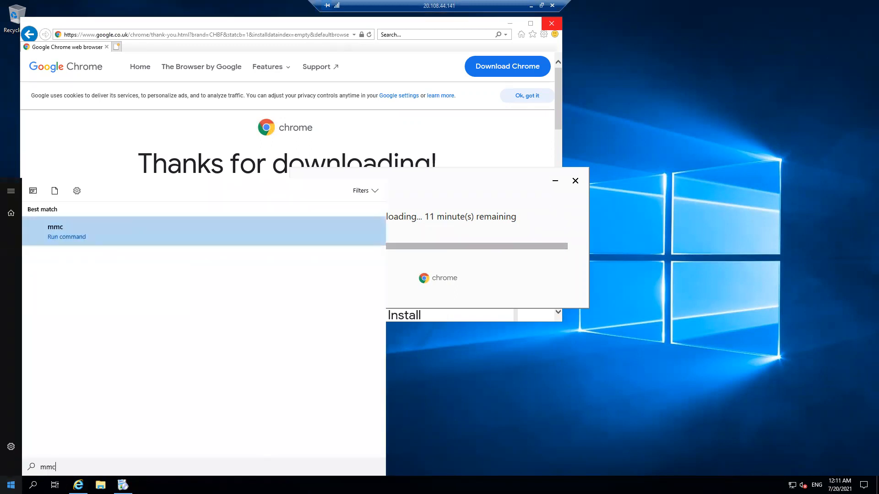
pyautogui.press('Return')
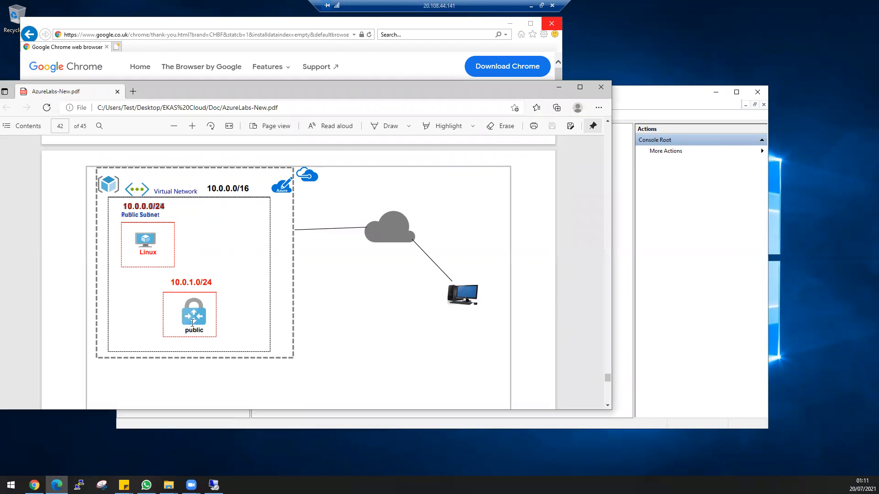
# Step: Add the Certificates snap-in for My user account to the mmc console
pyautogui.click(561, 88)
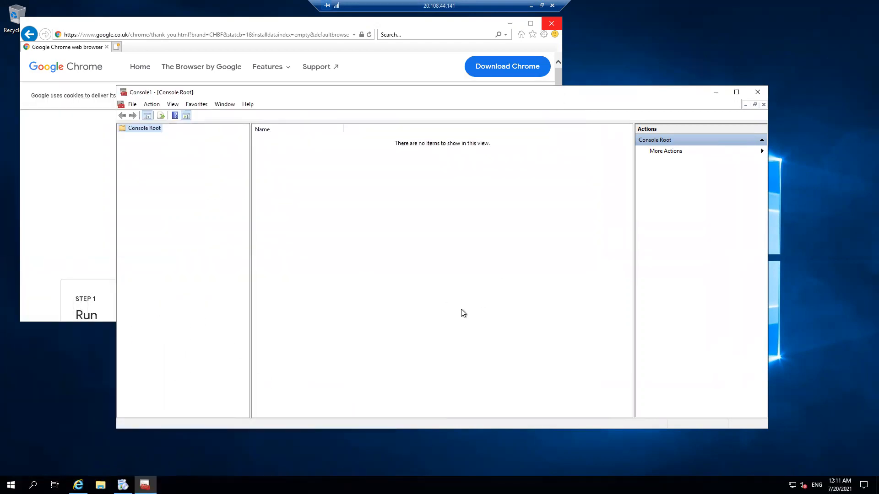
pyautogui.click(133, 105)
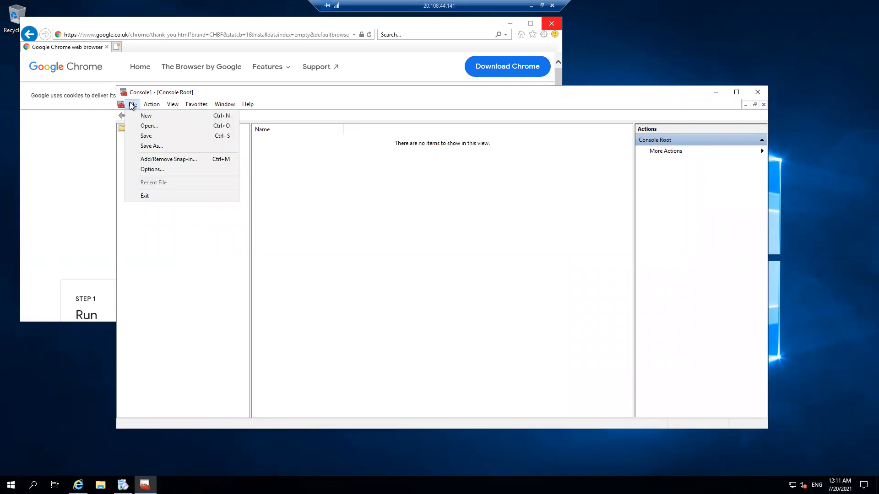
pyautogui.moveTo(146, 105)
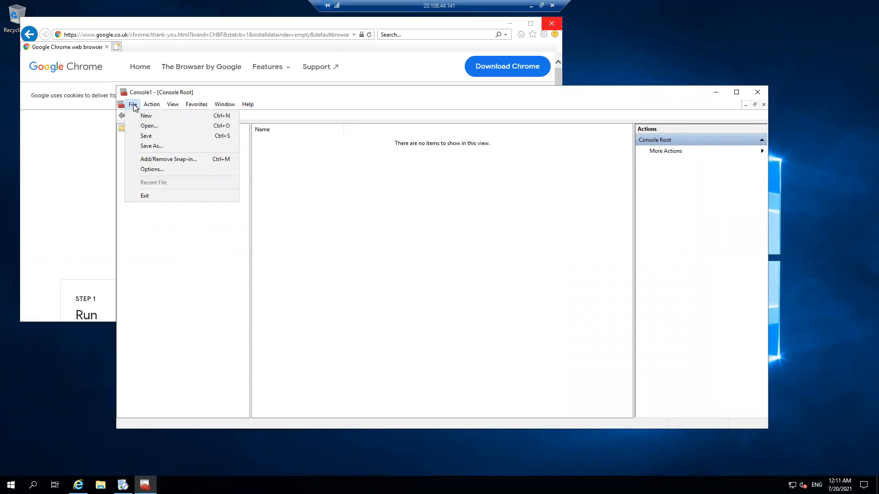
pyautogui.click(161, 161)
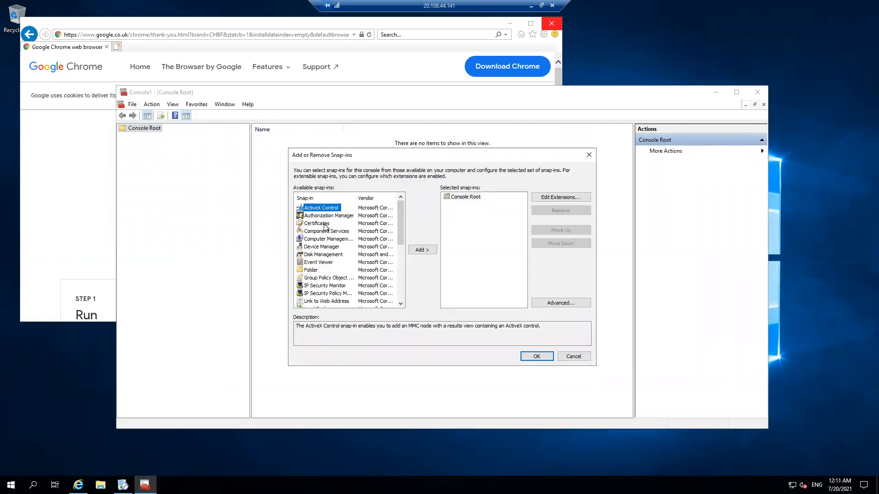
pyautogui.click(324, 224)
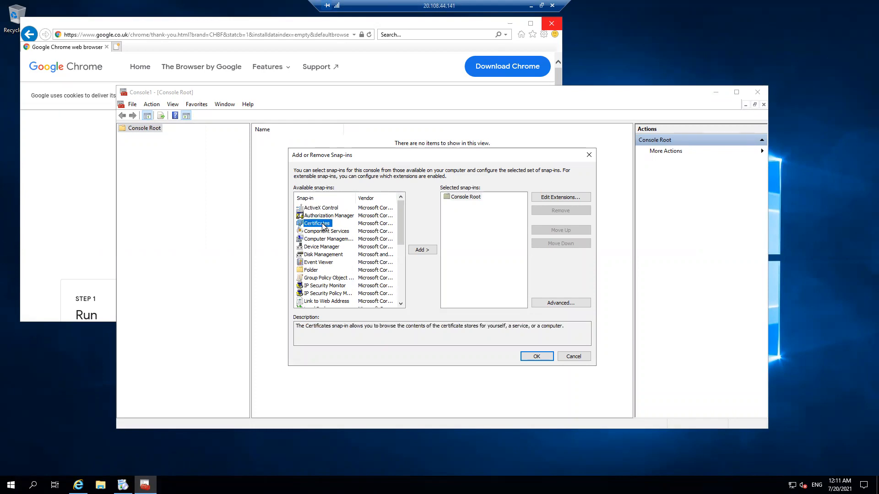
pyautogui.click(433, 252)
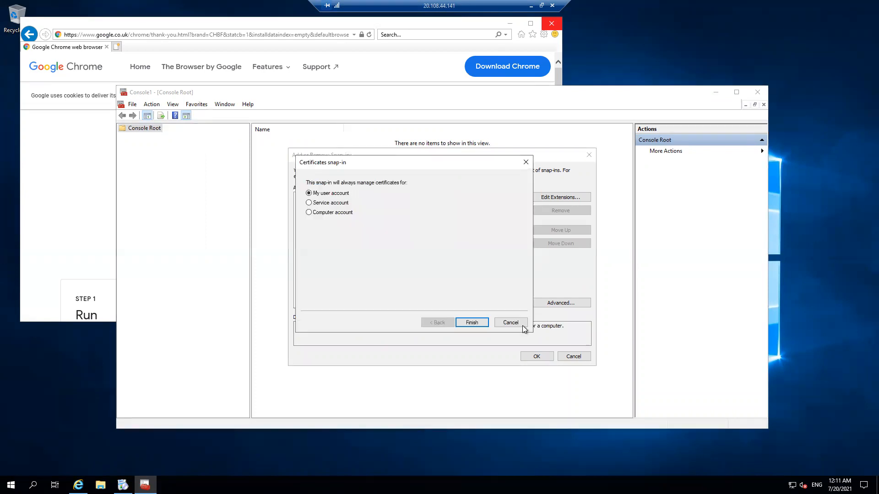
pyautogui.click(472, 323)
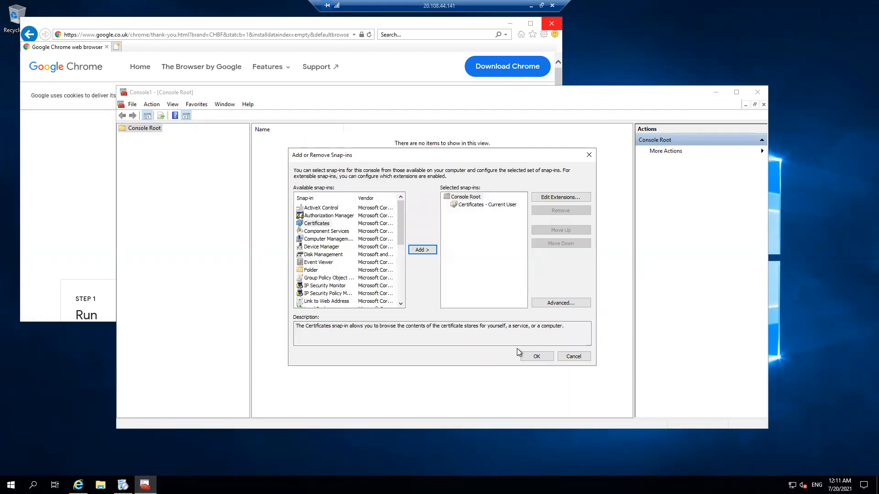
pyautogui.click(535, 356)
# Step: Show the certificate stores under Certificates - Current User, and minimize the console
pyautogui.click(122, 136)
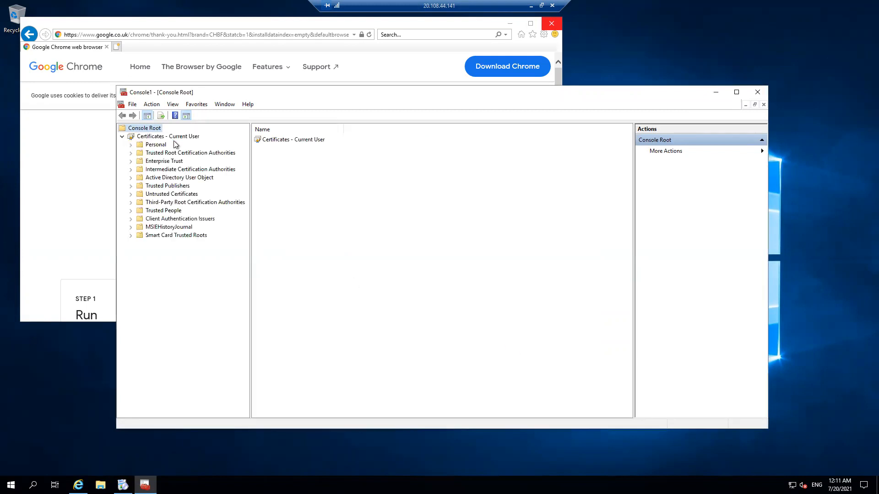
pyautogui.click(173, 138)
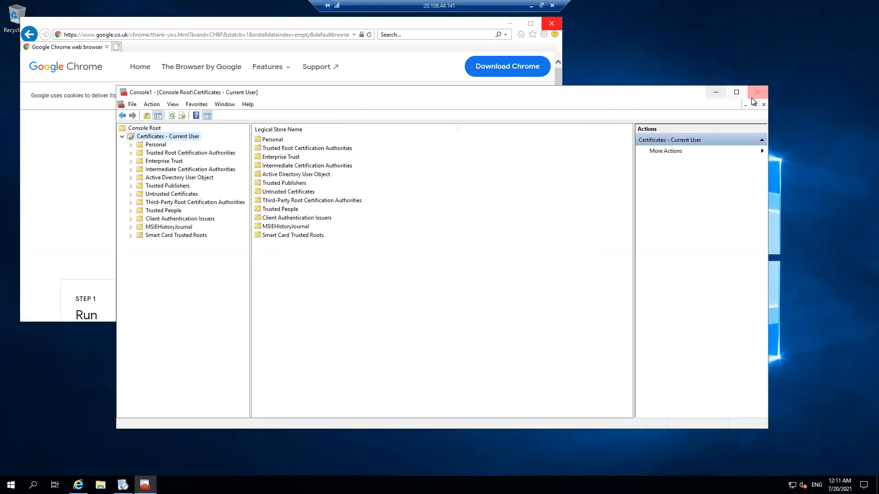
pyautogui.click(715, 93)
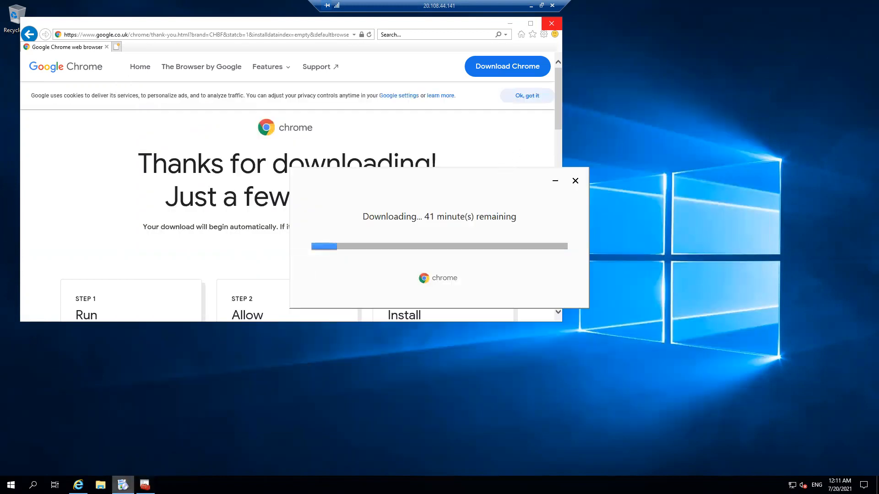
# Step: Search the web for "p2s azure vpn" in a new Internet Explorer tab
pyautogui.click(116, 46)
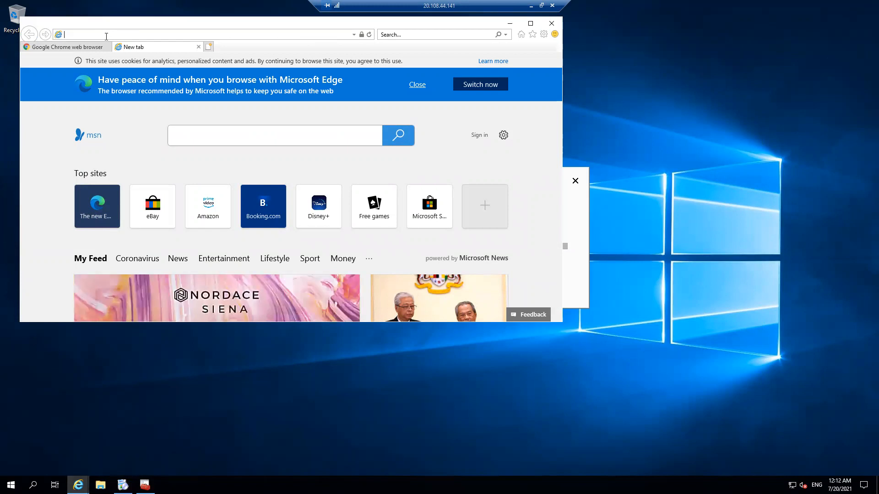
pyautogui.write('p2s')
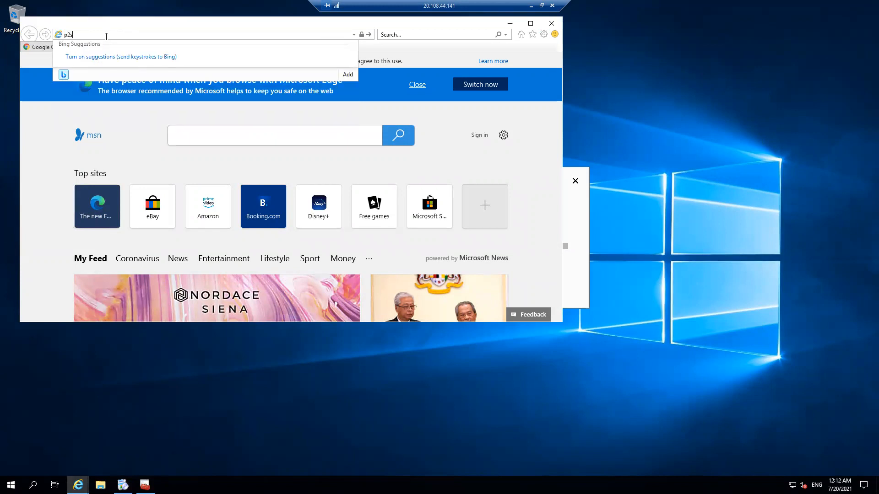
pyautogui.write(' azure')
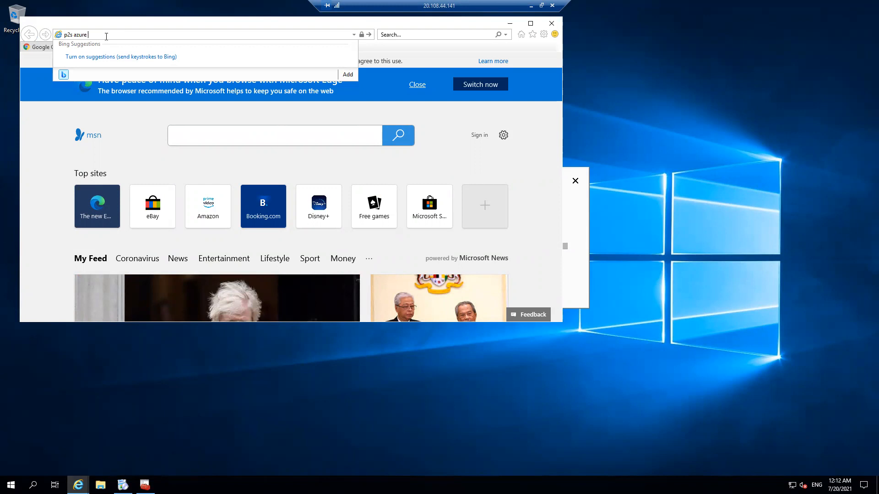
pyautogui.write(' vpn')
pyautogui.press('Return')
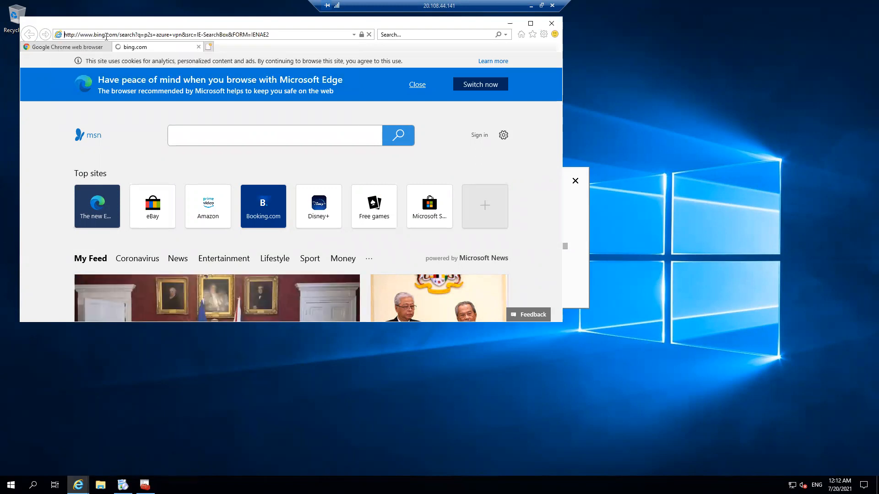
pyautogui.click(209, 137)
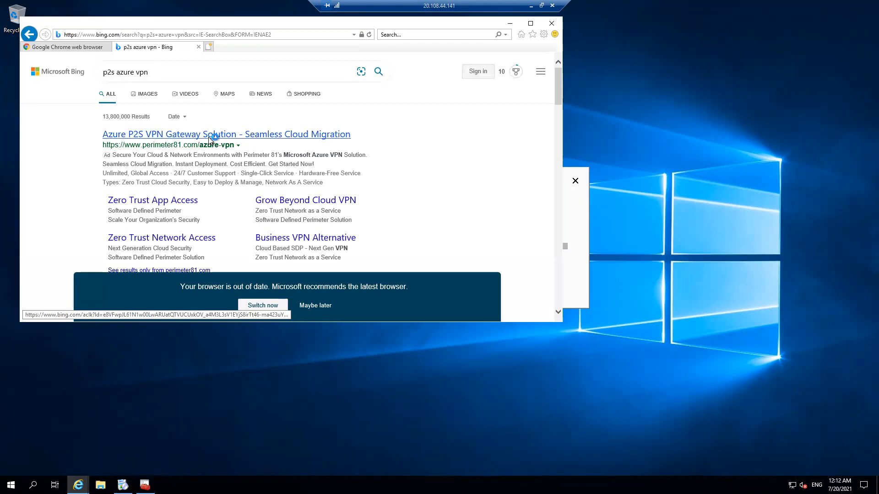
pyautogui.click(278, 307)
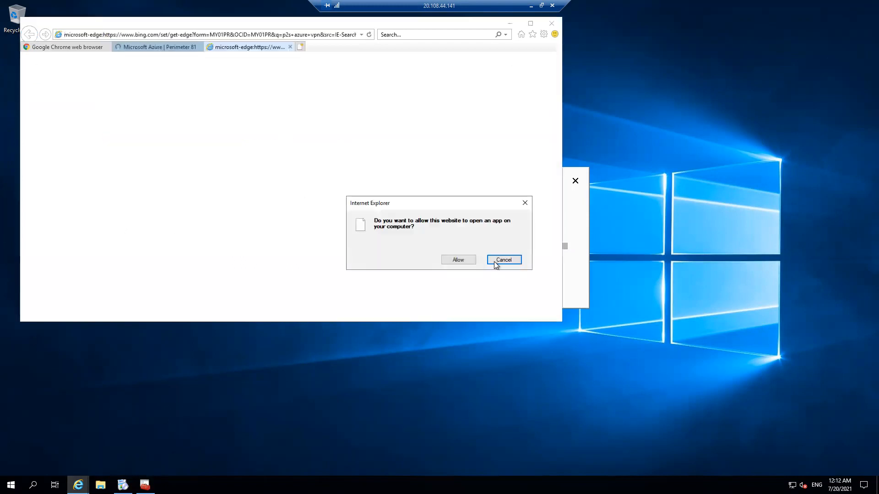
pyautogui.click(503, 260)
pyautogui.click(169, 47)
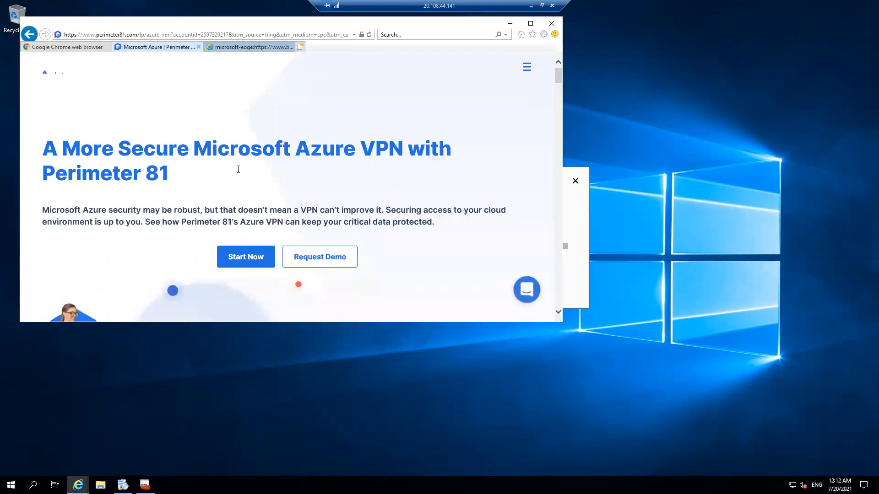
pyautogui.scroll(-3, 250, 188)
pyautogui.click(26, 36)
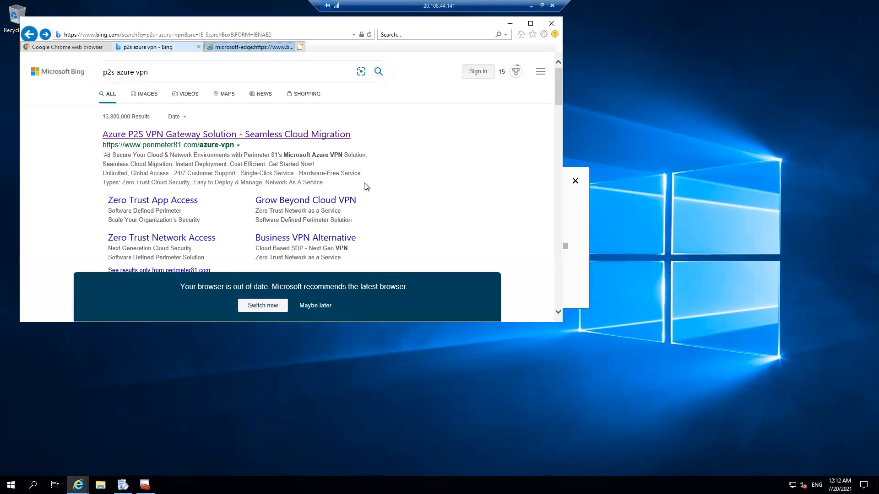
# Step: Look at the Azure Virtual Private Network search result and return to the results list
pyautogui.click(315, 305)
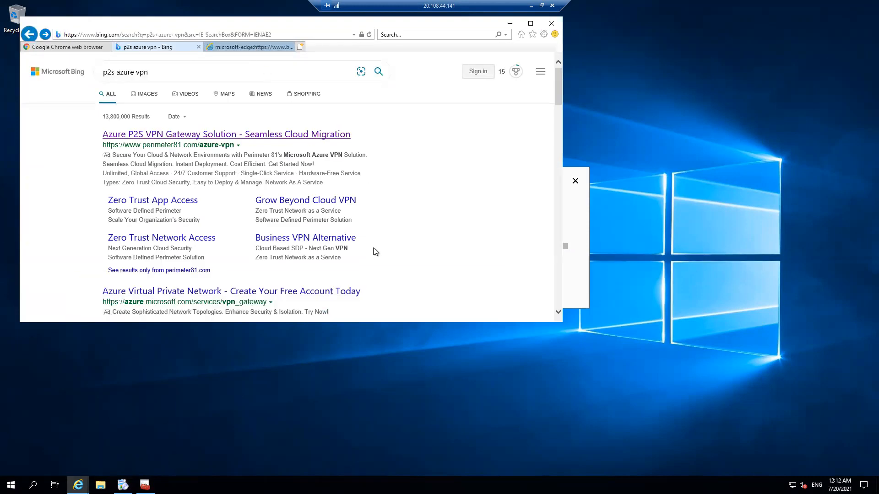
pyautogui.scroll(-2, 373, 250)
pyautogui.click(345, 226)
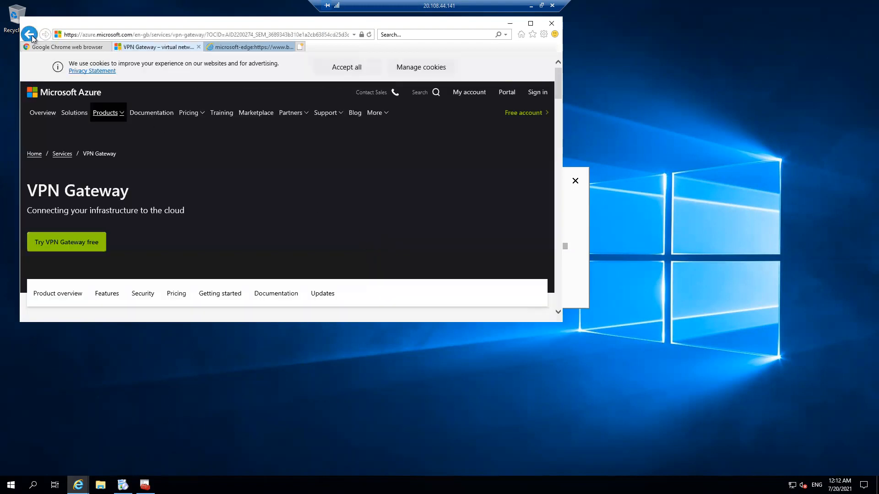
pyautogui.hotkey('alt', 'Left')
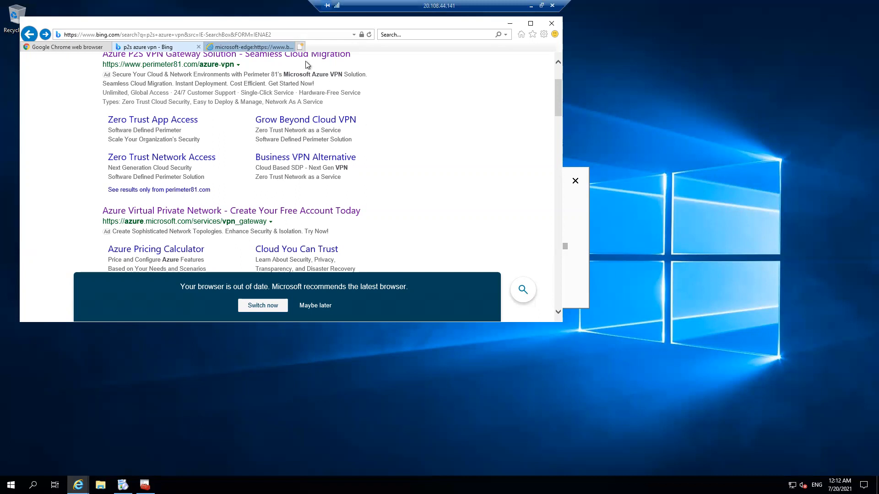
# Step: Open docs.microsoft.com/en-us/azure/vpn-gateway/vpn-gateway-certificates-point-to-site in a maximized browser window and find the self-signed root certificate example
pyautogui.click(286, 32)
pyautogui.hotkey('ctrl', 'v')
pyautogui.press('Return')
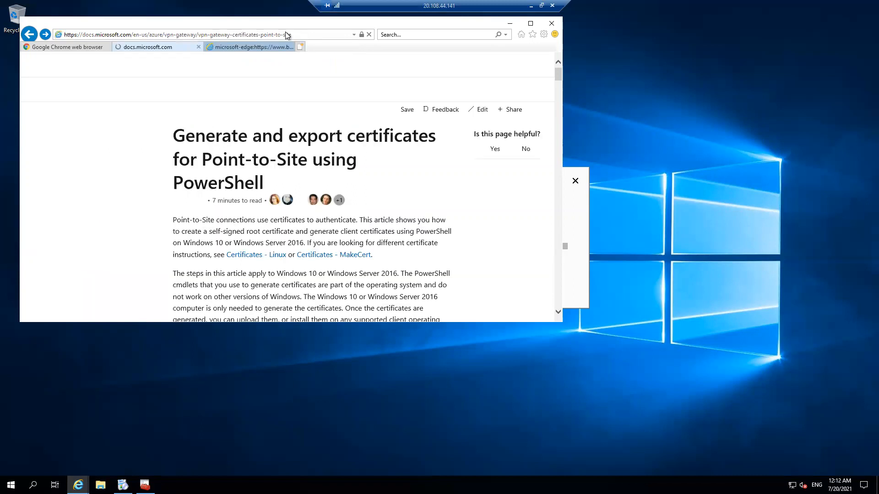
pyautogui.click(530, 24)
pyautogui.scroll(-10, 438, 301)
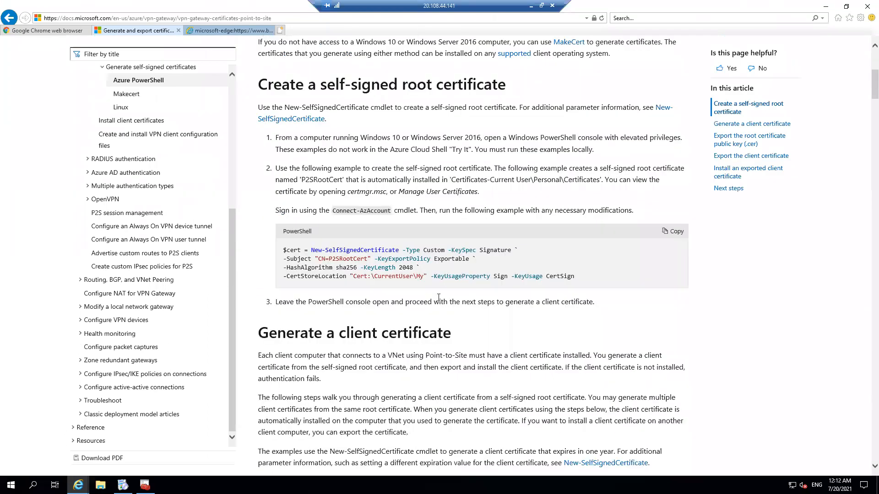
pyautogui.scroll(3, 439, 298)
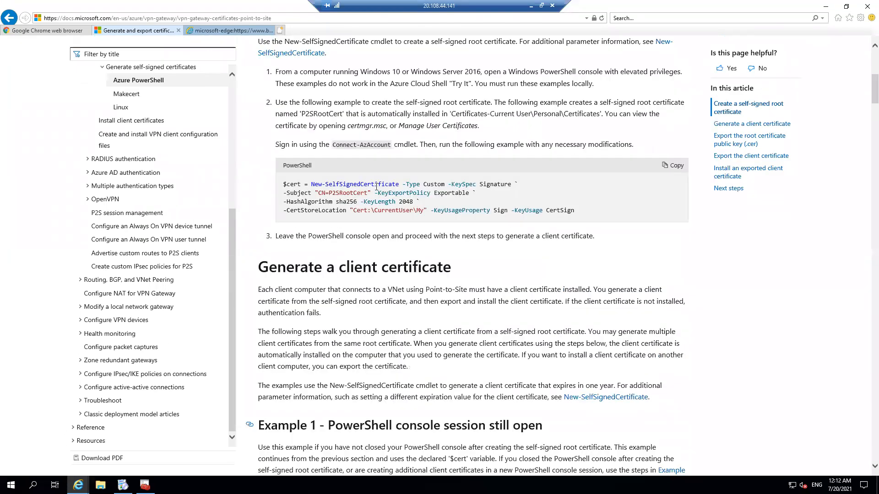
# Step: Launch Windows PowerShell and run the article's New-SelfSignedCertificate example to create the P2SRootCert root certificate, allowing clipboard access
pyautogui.click(11, 485)
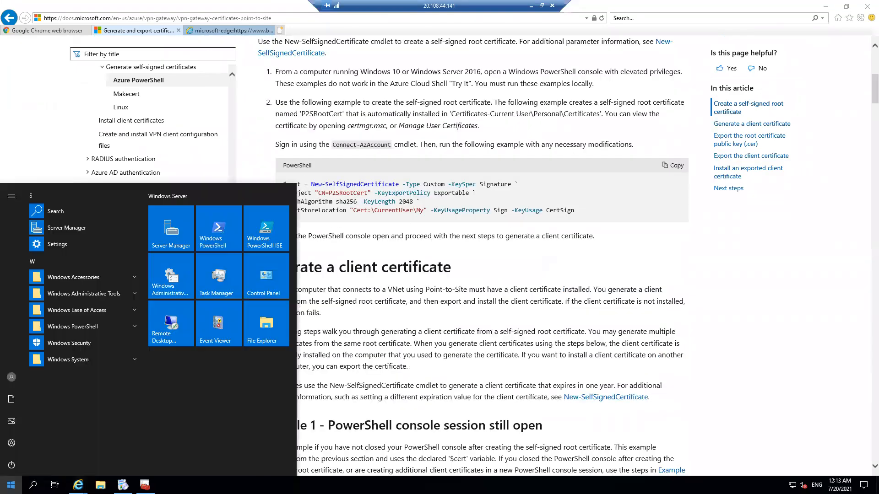
pyautogui.write('power')
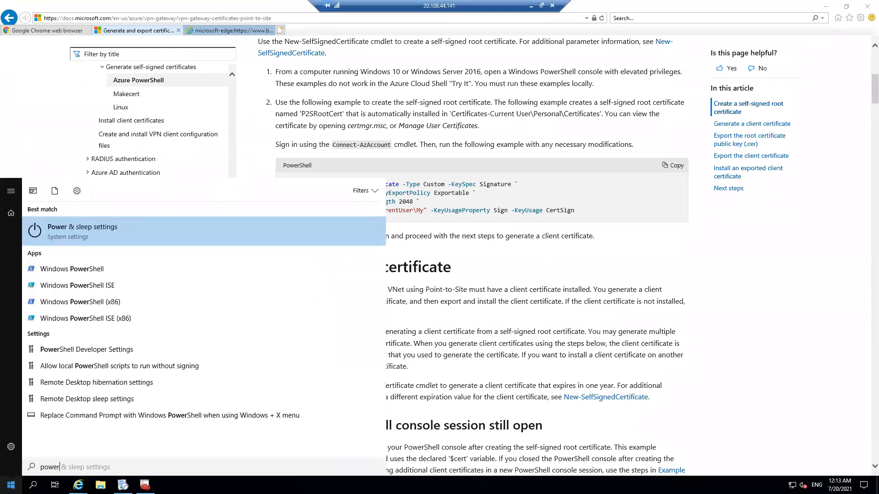
pyautogui.click(82, 270)
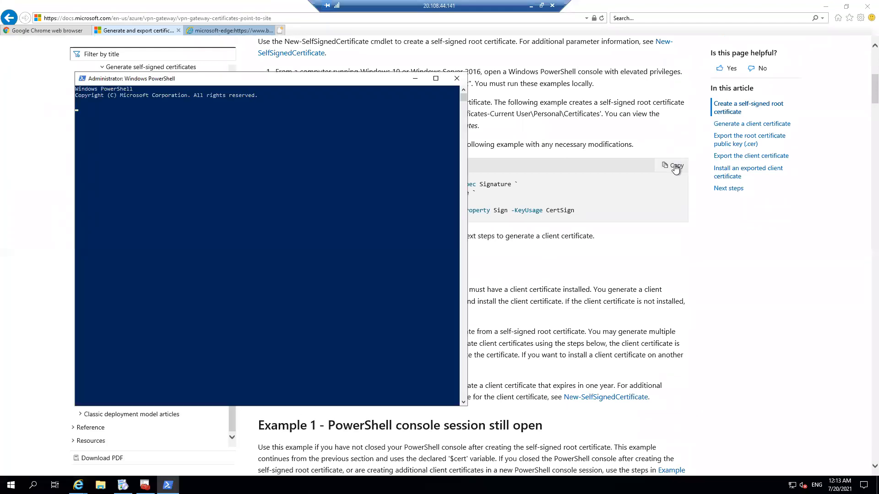
pyautogui.click(675, 167)
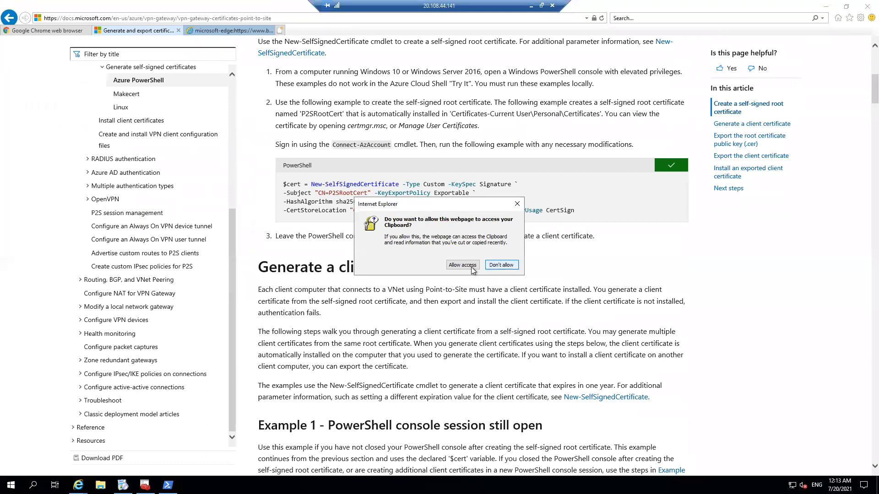
pyautogui.click(472, 268)
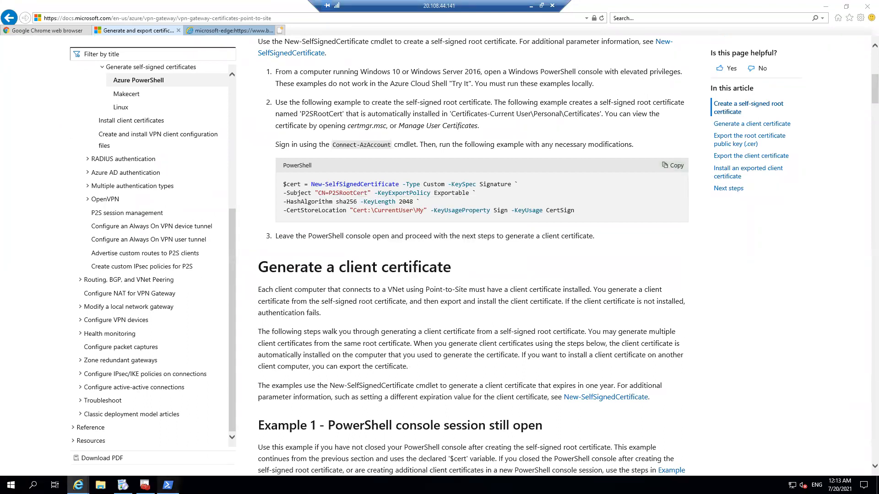
pyautogui.click(167, 485)
pyautogui.rightClick(226, 185)
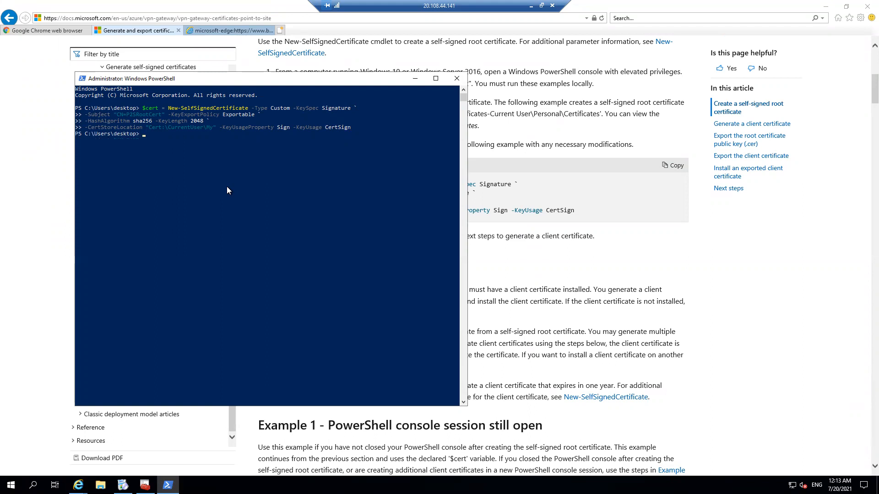
pyautogui.click(647, 317)
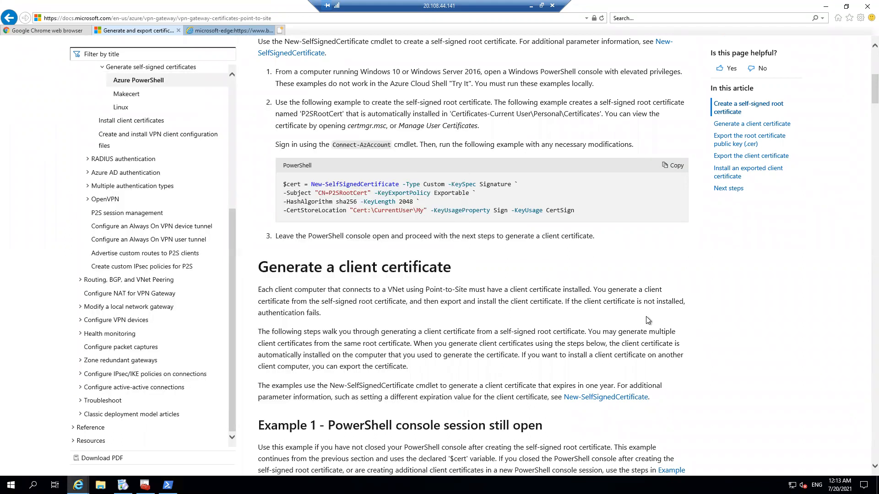
pyautogui.scroll(-8, 646, 317)
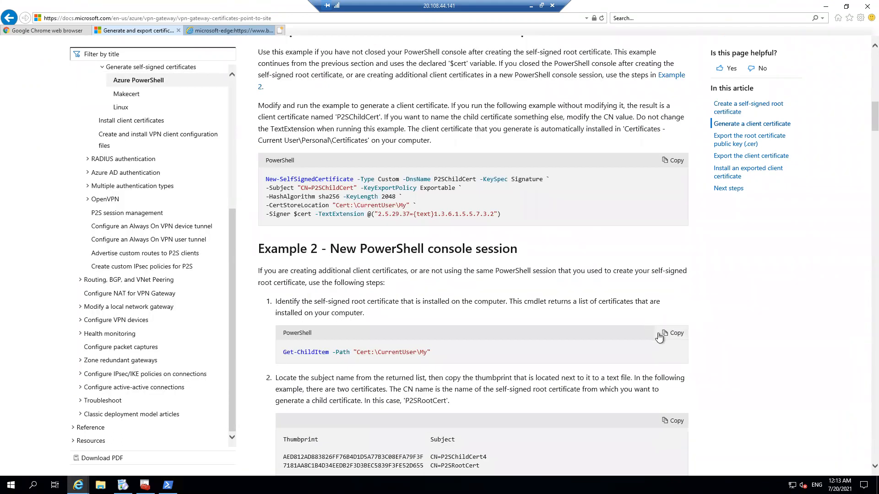
pyautogui.click(665, 335)
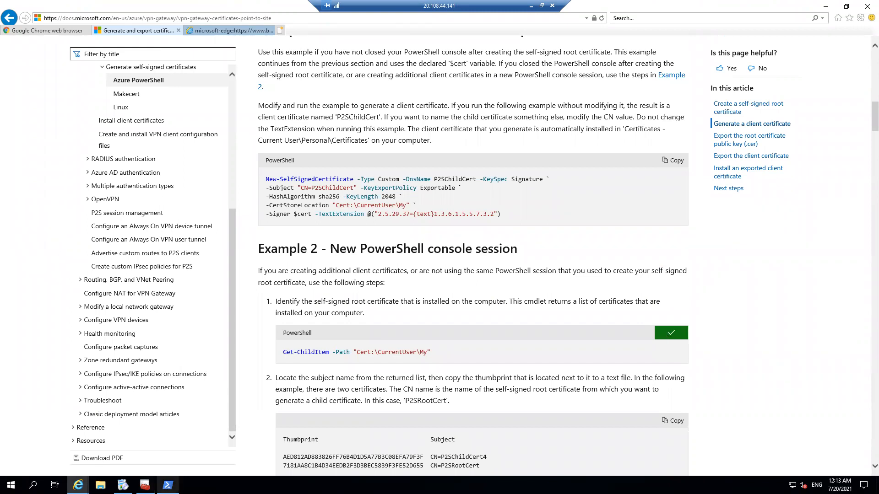
pyautogui.click(168, 485)
pyautogui.rightClick(212, 183)
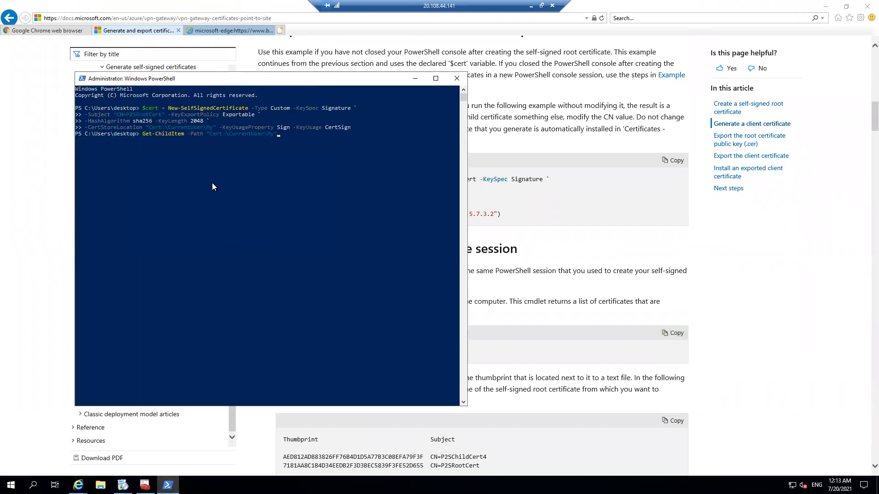
pyautogui.press('BackSpace')
pyautogui.press('BackSpace')
pyautogui.press('BackSpace')
pyautogui.press('BackSpace')
pyautogui.press('BackSpace')
pyautogui.press('BackSpace')
pyautogui.press('BackSpace')
pyautogui.press('BackSpace')
pyautogui.press('BackSpace')
pyautogui.press('BackSpace')
pyautogui.press('BackSpace')
pyautogui.press('BackSpace')
pyautogui.press('BackSpace')
pyautogui.press('BackSpace')
pyautogui.press('BackSpace')
pyautogui.press('BackSpace')
pyautogui.press('BackSpace')
pyautogui.press('BackSpace')
pyautogui.press('BackSpace')
pyautogui.press('BackSpace')
pyautogui.press('BackSpace')
pyautogui.press('BackSpace')
pyautogui.press('BackSpace')
pyautogui.press('BackSpace')
pyautogui.press('BackSpace')
pyautogui.press('BackSpace')
pyautogui.press('BackSpace')
pyautogui.press('BackSpace')
pyautogui.press('BackSpace')
pyautogui.press('BackSpace')
pyautogui.click(607, 226)
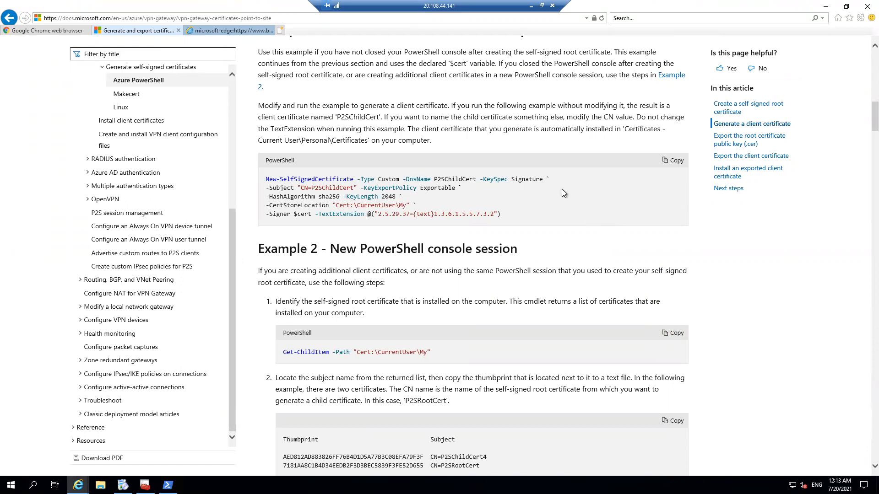
# Step: Copy the article's Example 1 client certificate command and run it in the open PowerShell session to generate P2SChildCert
pyautogui.click(675, 161)
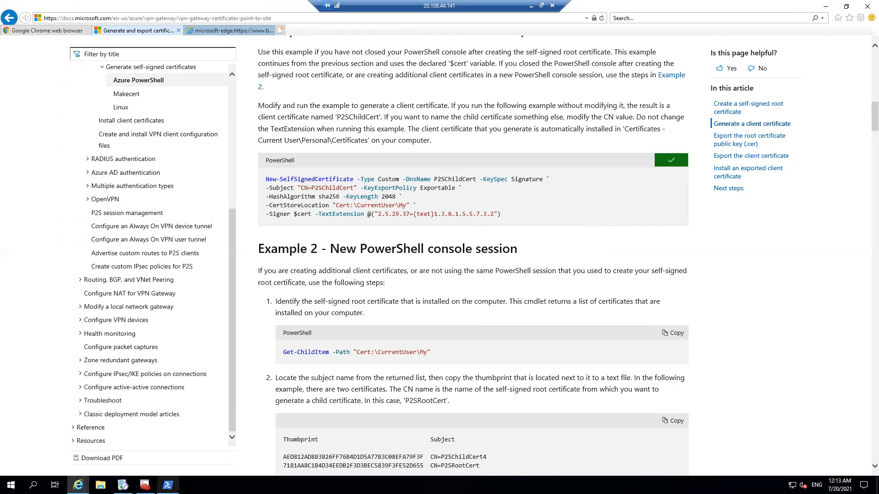
pyautogui.click(168, 485)
pyautogui.rightClick(280, 206)
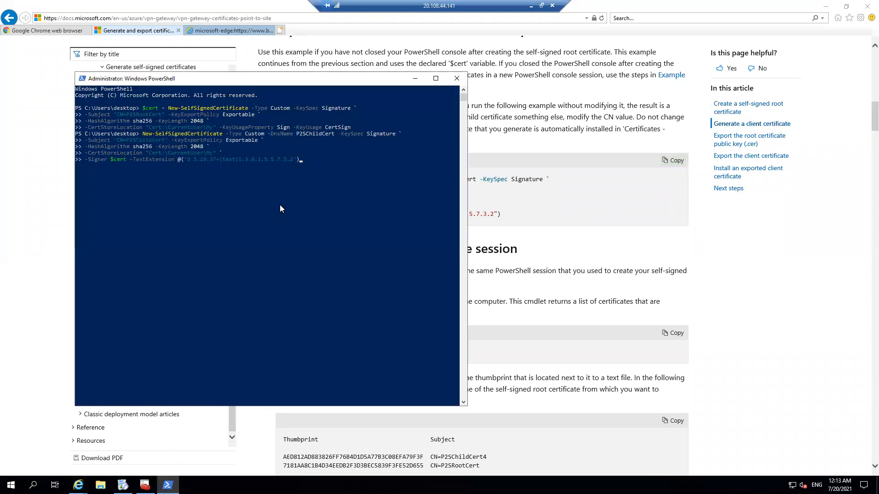
pyautogui.press('Return')
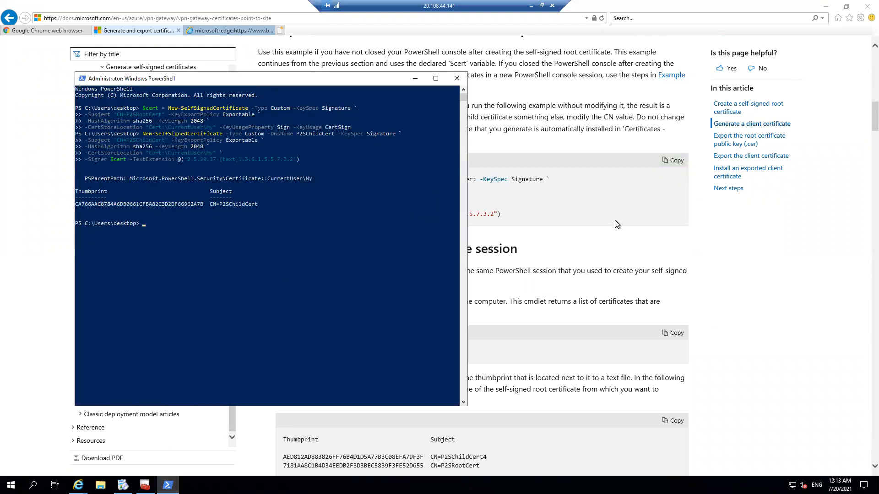
# Step: Start exporting P2SRootCert from the current user's Personal certificates without the private key, in Base-64 encoded X.509 (.CER) format
pyautogui.click(145, 485)
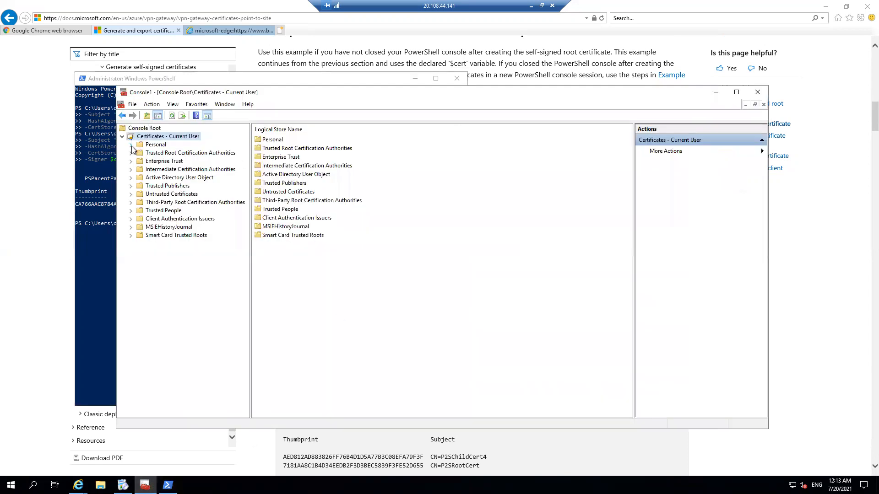
pyautogui.click(130, 145)
pyautogui.click(166, 153)
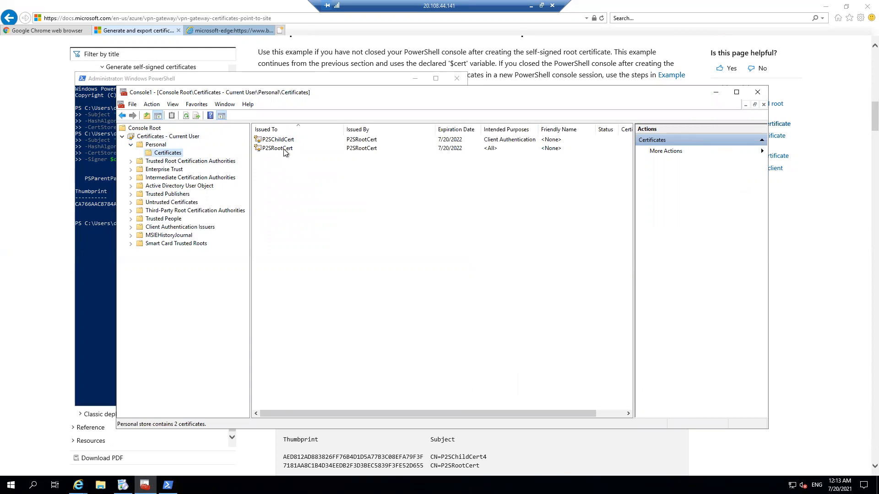
pyautogui.rightClick(284, 152)
pyautogui.moveTo(293, 170)
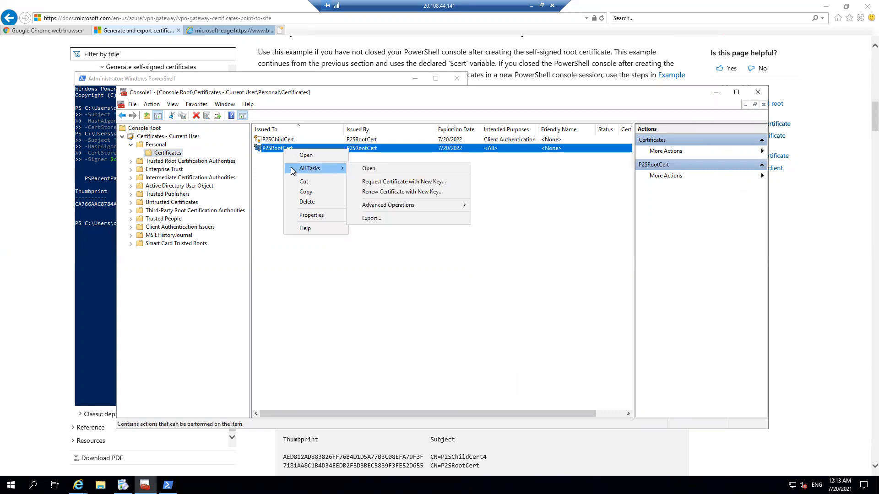
pyautogui.click(392, 219)
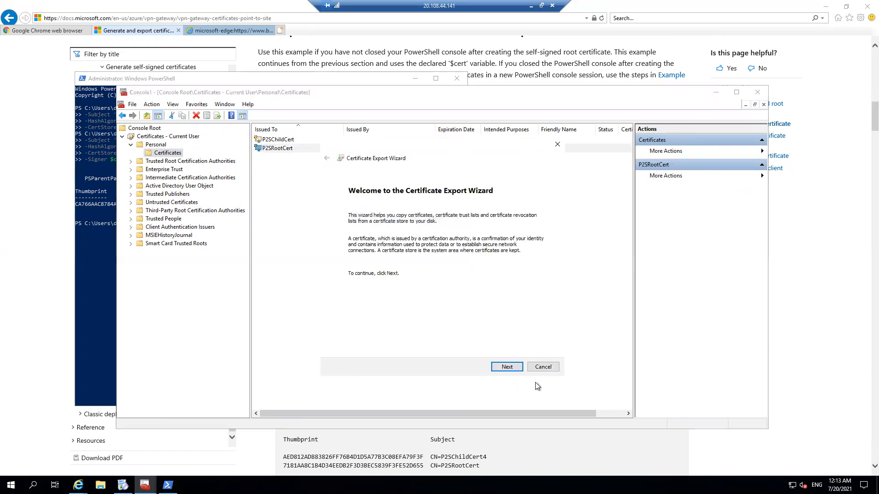
pyautogui.click(500, 368)
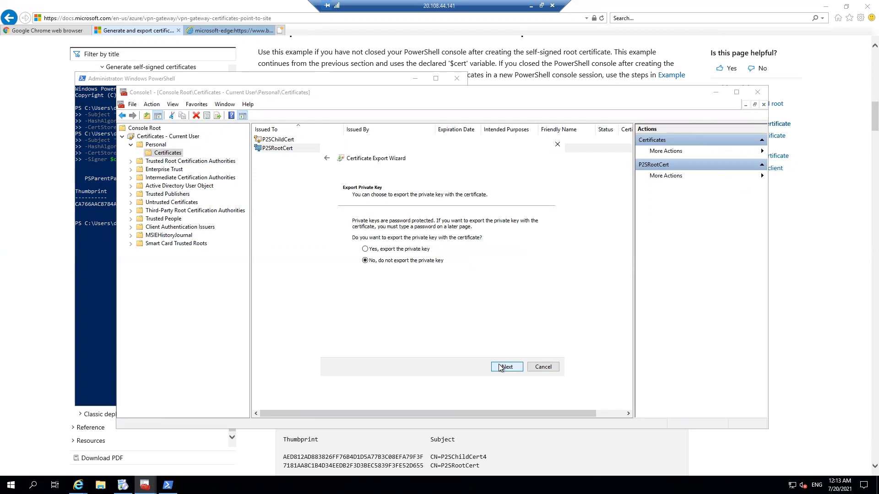
pyautogui.click(500, 367)
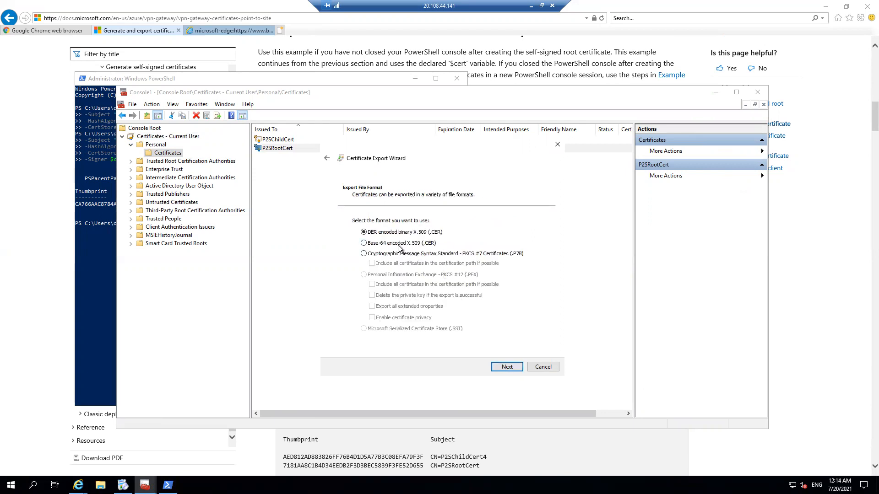
pyautogui.click(502, 367)
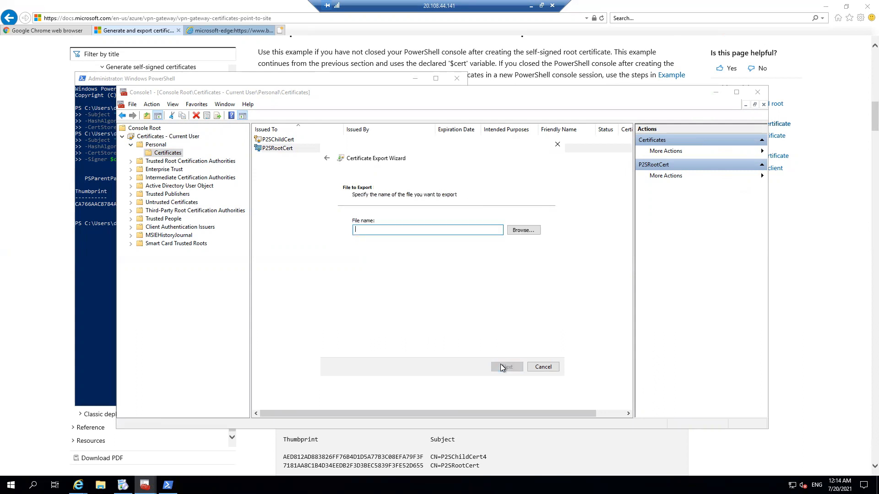
# Step: Save the exported root certificate to the Desktop as rootcert.cer and complete the export
pyautogui.click(523, 231)
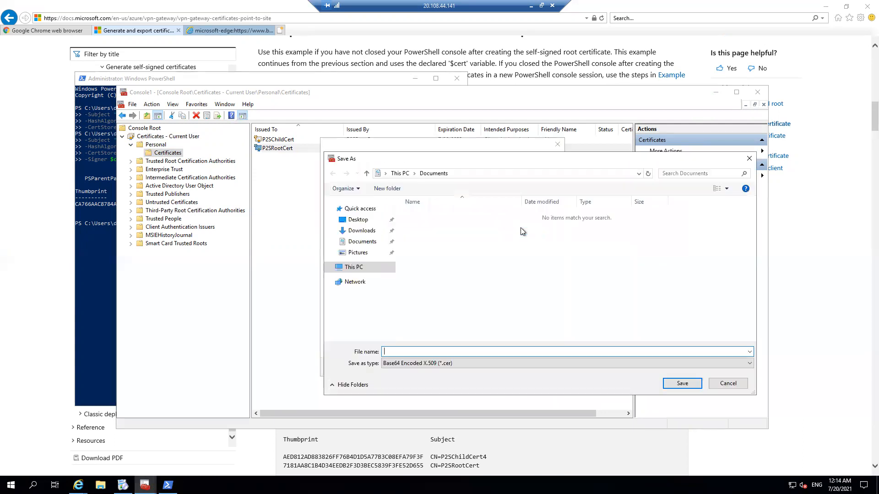
pyautogui.click(367, 223)
pyautogui.click(409, 351)
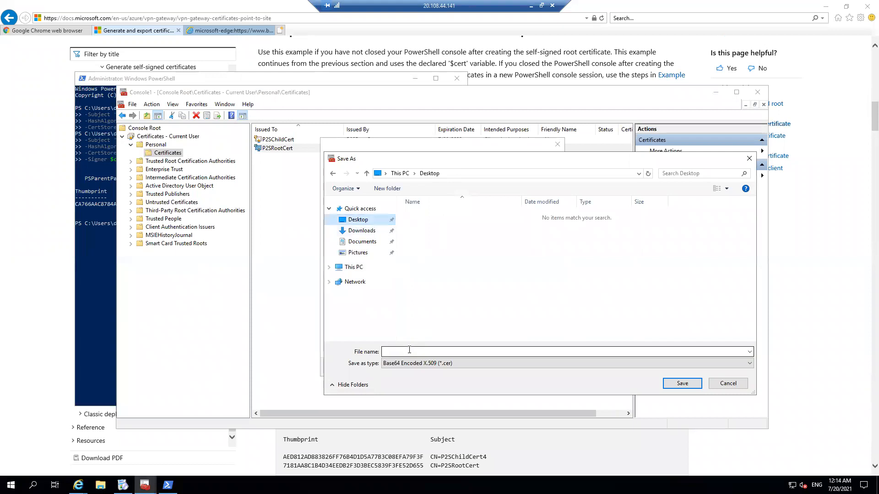
pyautogui.write('root')
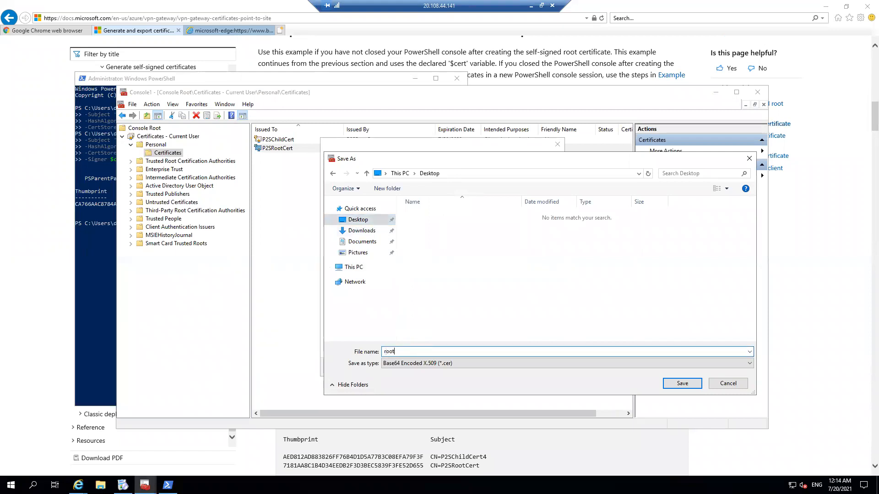
pyautogui.write('cert')
pyautogui.click(683, 385)
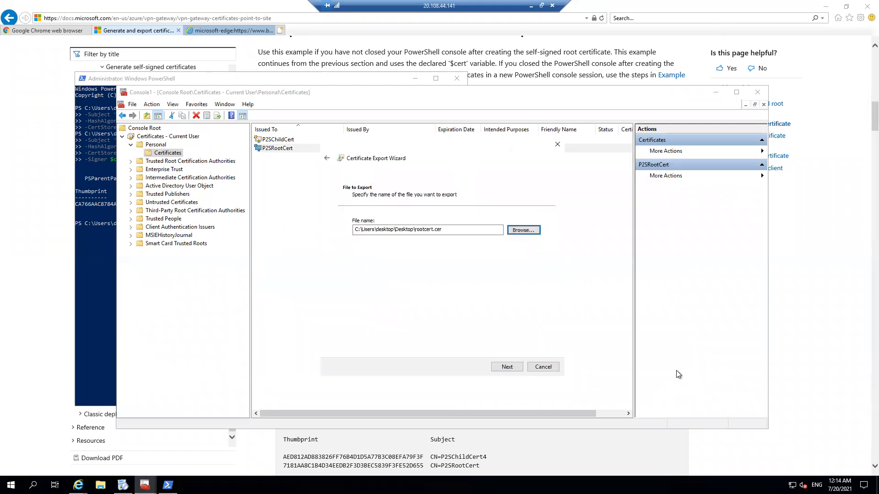
pyautogui.click(507, 367)
pyautogui.click(507, 368)
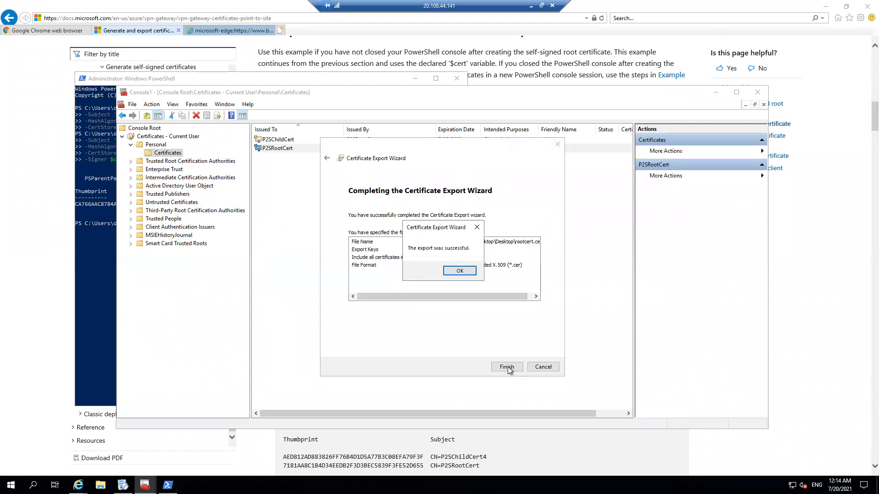
pyautogui.click(460, 272)
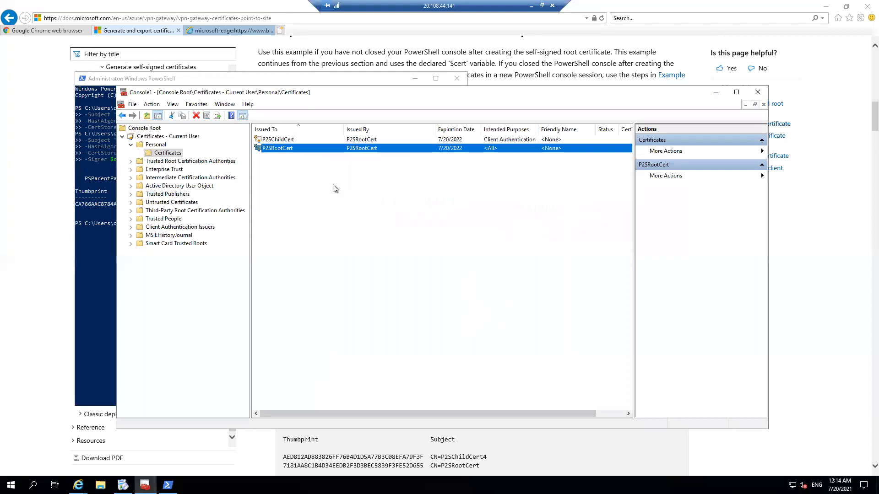
# Step: Start exporting P2SChildCert with its private key in Personal Information Exchange - PKCS #12 (.PFX) format
pyautogui.rightClick(289, 141)
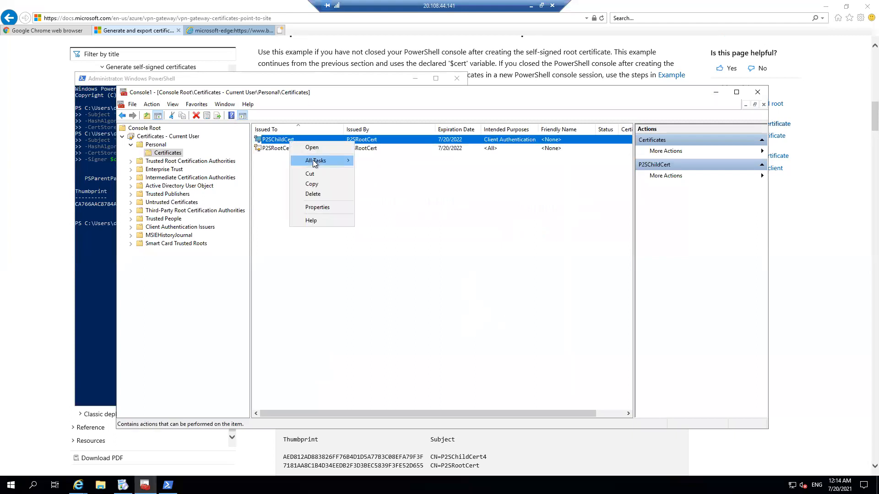
pyautogui.moveTo(315, 163)
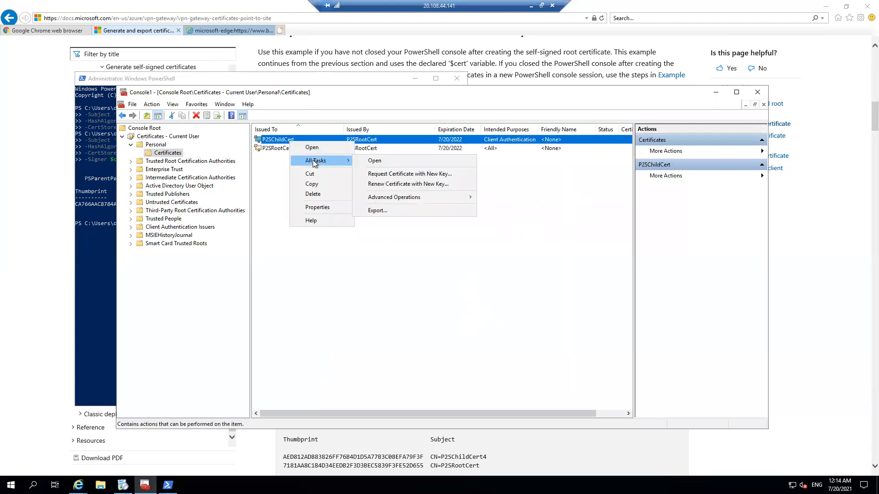
pyautogui.click(397, 210)
pyautogui.click(501, 367)
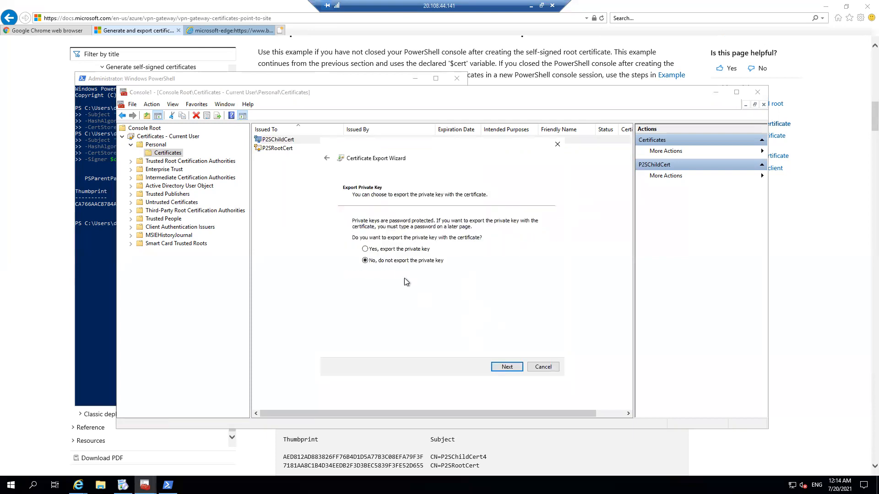
pyautogui.click(391, 250)
pyautogui.click(506, 366)
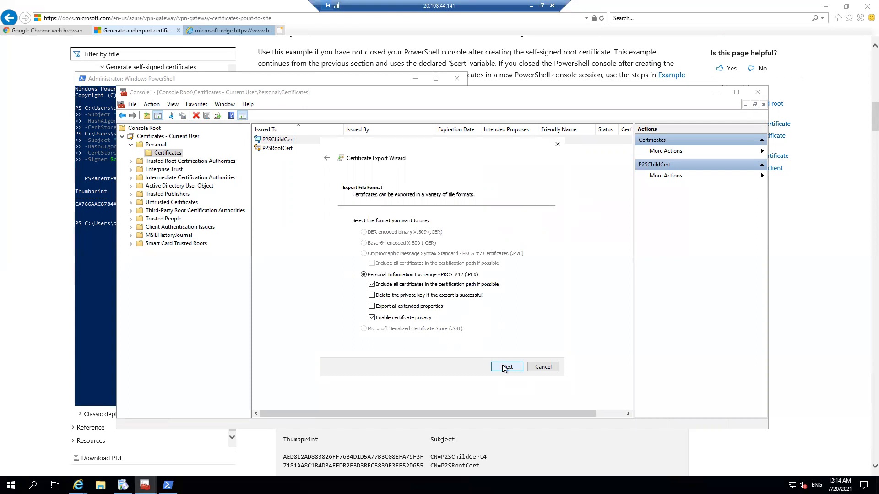
pyautogui.click(505, 367)
# Step: Protect the exported client certificate with a password, entering and confirming the export password
pyautogui.click(372, 293)
pyautogui.click(374, 300)
pyautogui.write('1234')
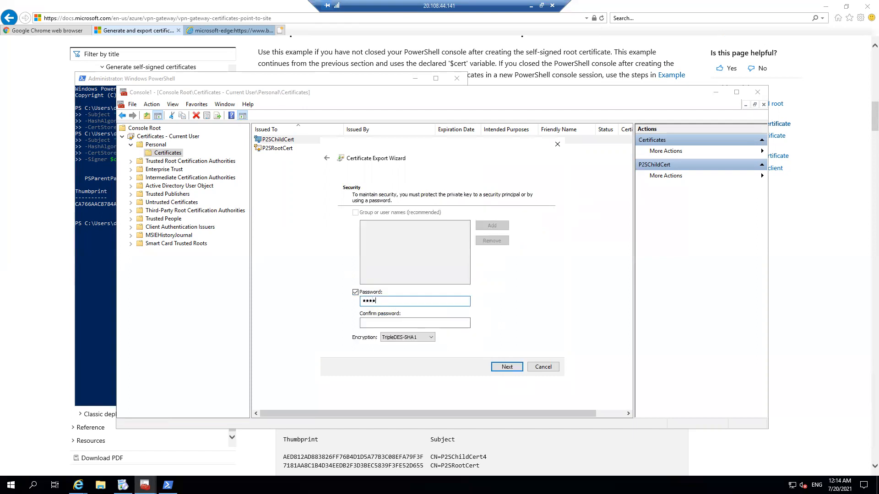
pyautogui.write('56')
pyautogui.click(368, 322)
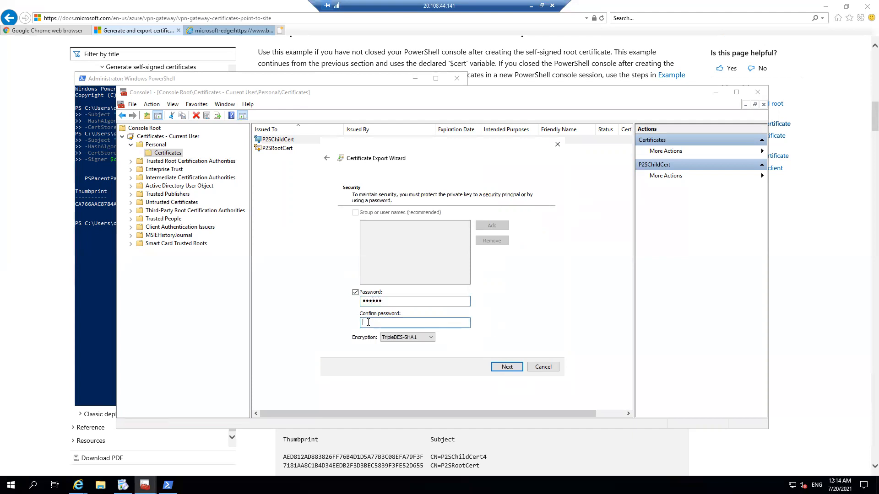
pyautogui.write('123456')
pyautogui.click(492, 368)
# Step: Save the exported client certificate to the Desktop as childcert.pfx and complete the export
pyautogui.click(523, 235)
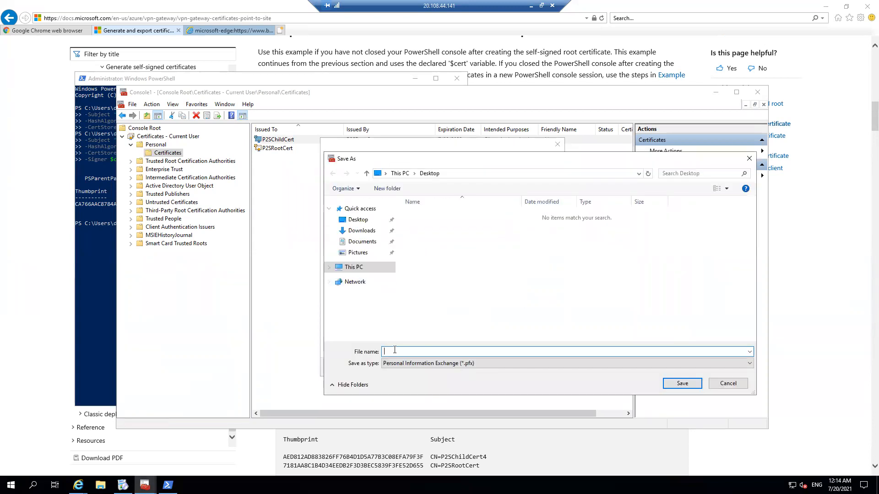
pyautogui.write('childcert')
pyautogui.click(674, 381)
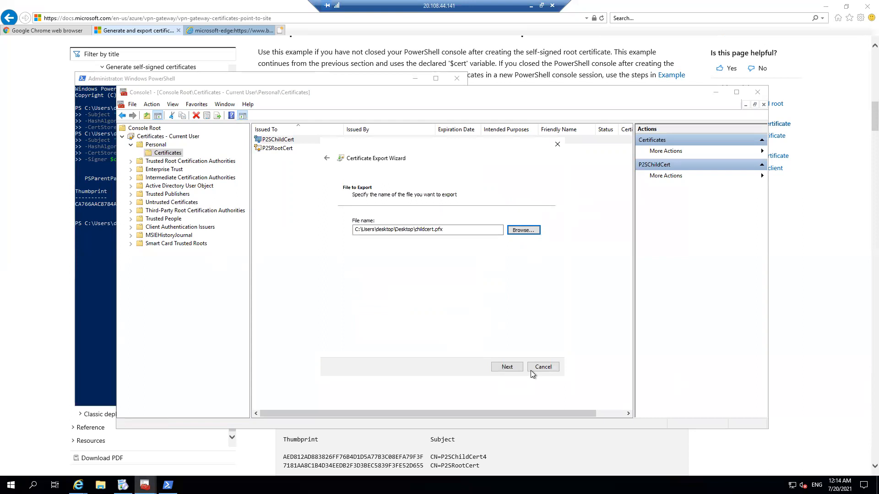
pyautogui.click(498, 368)
pyautogui.click(498, 368)
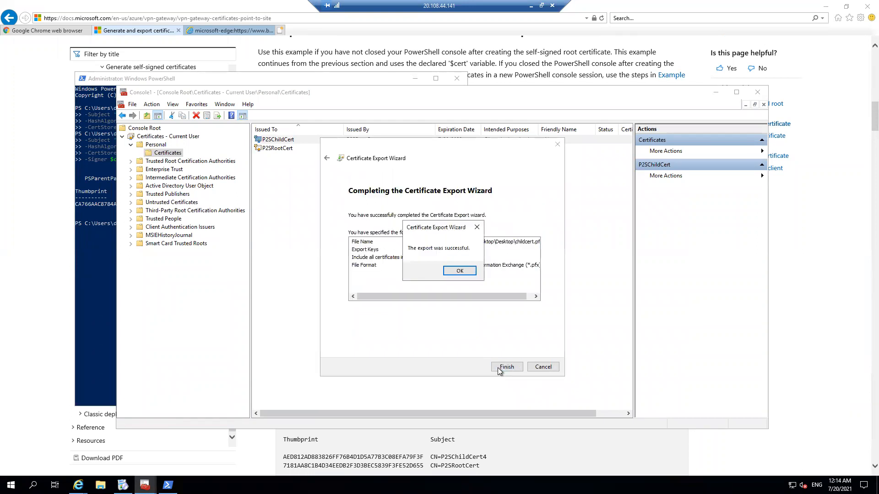
pyautogui.click(459, 271)
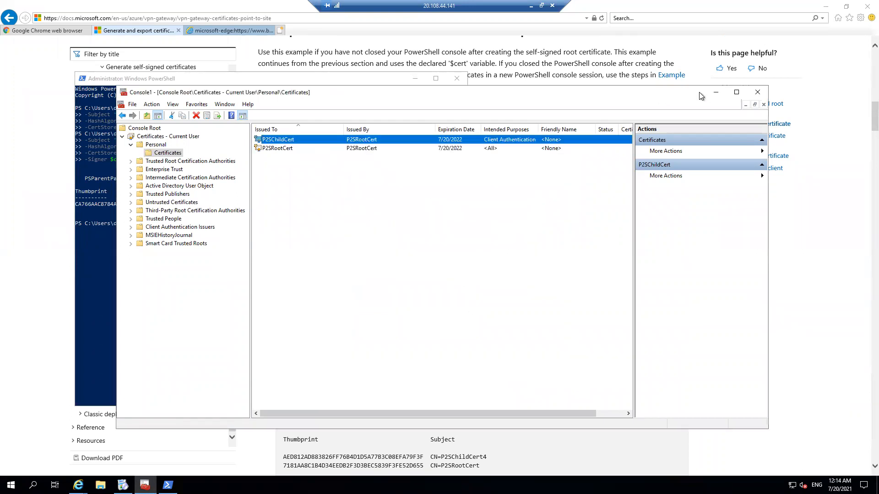
# Step: Minimize the certificate console and browser to reveal the VM desktop, and cancel the running Chrome installation
pyautogui.click(713, 93)
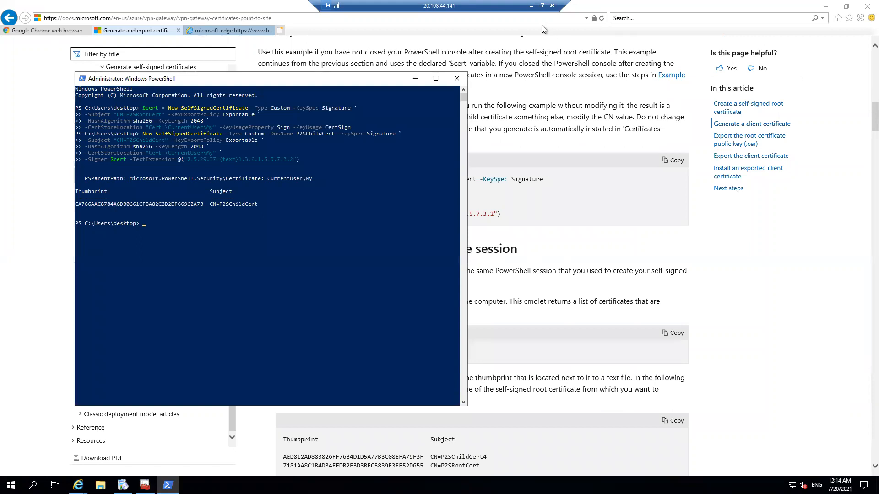
pyautogui.click(825, 7)
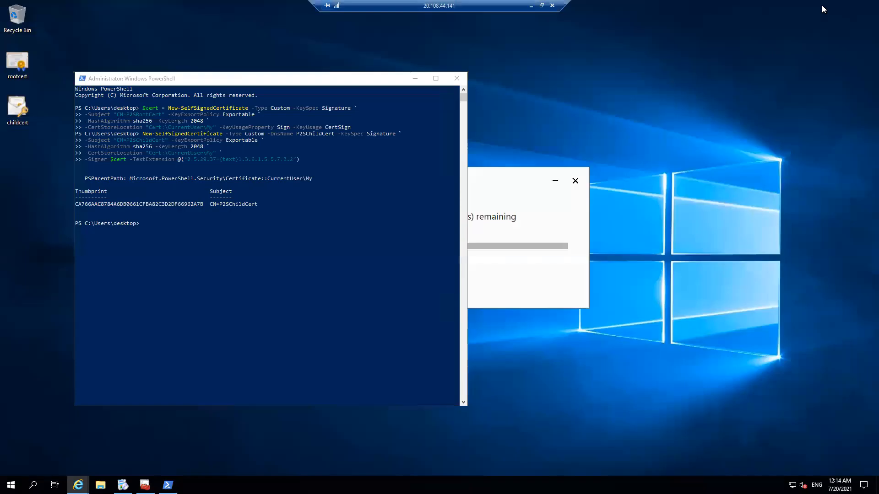
pyautogui.moveTo(168, 80); pyautogui.dragTo(678, 177)
pyautogui.click(576, 180)
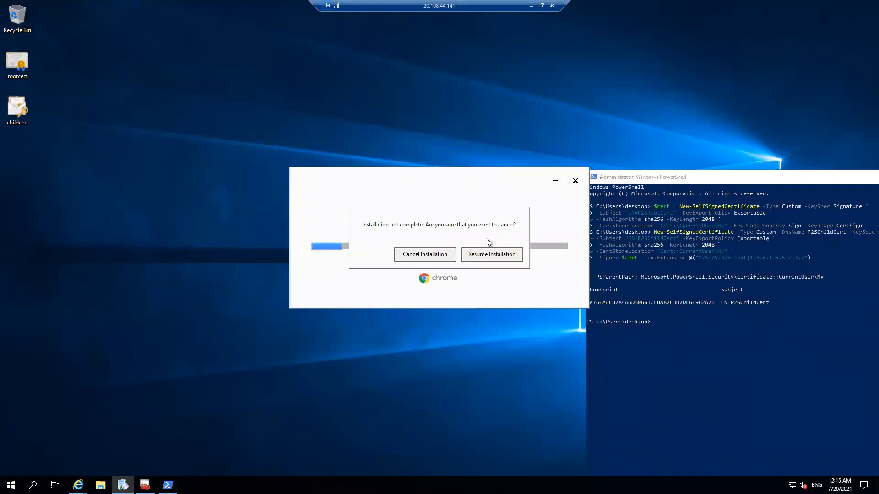
pyautogui.click(430, 256)
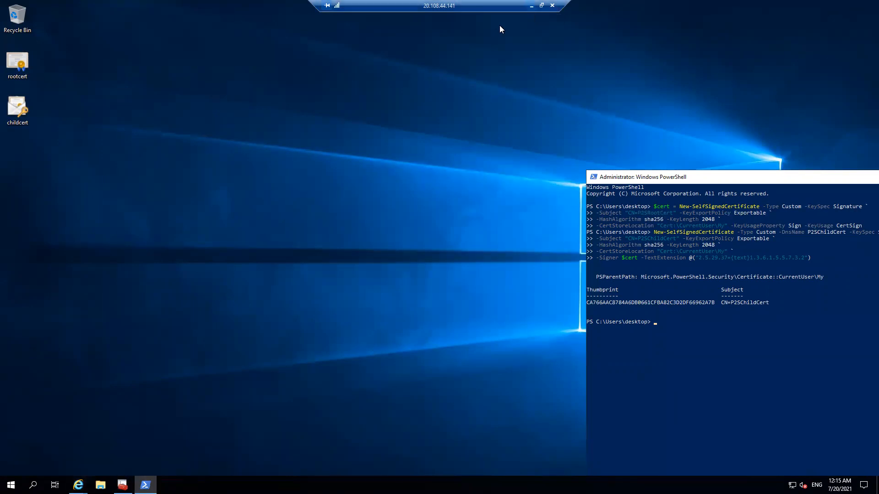
# Step: Check the virtual network gateway deployment status in the Azure portal and return to the remote desktop session
pyautogui.click(531, 6)
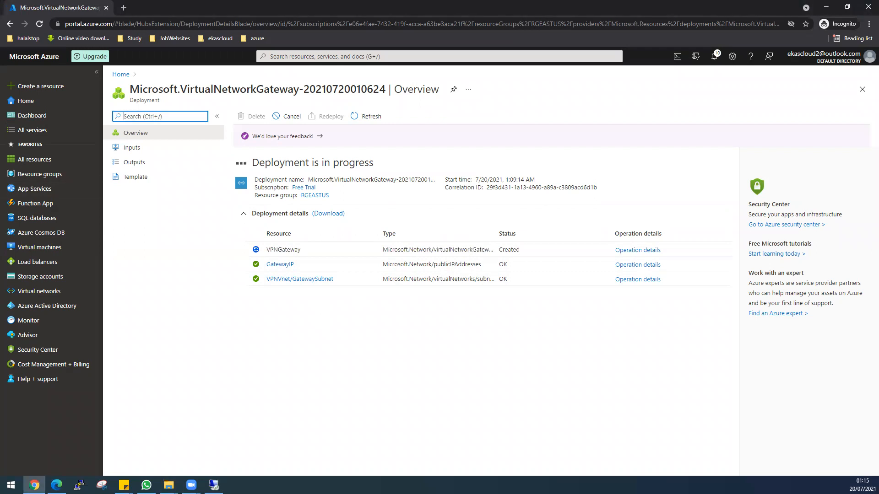
pyautogui.hotkey('alt', 'Tab')
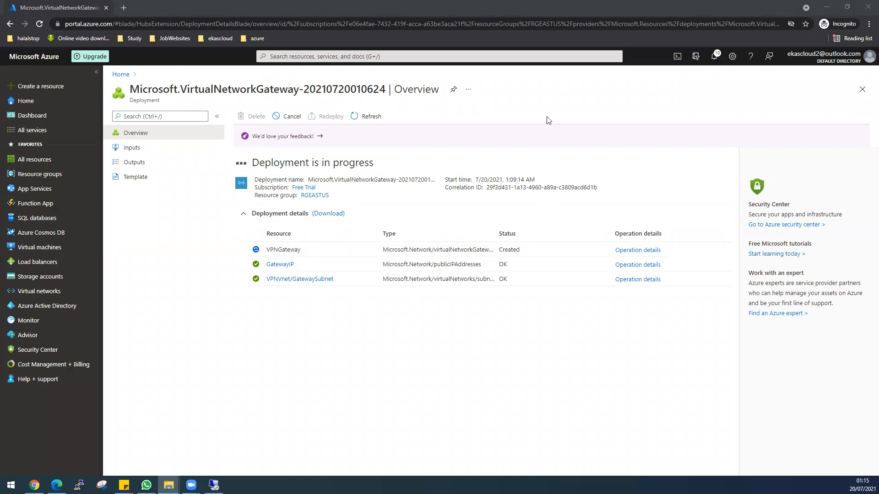
pyautogui.click(827, 8)
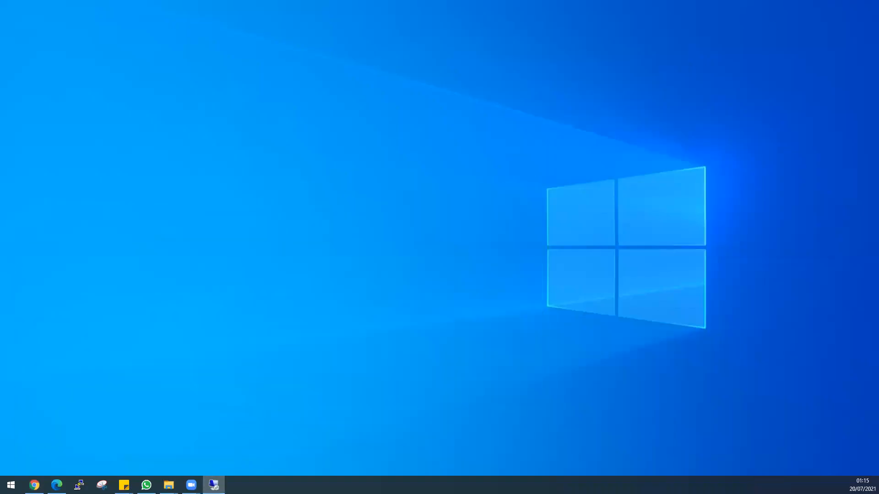
pyautogui.click(214, 485)
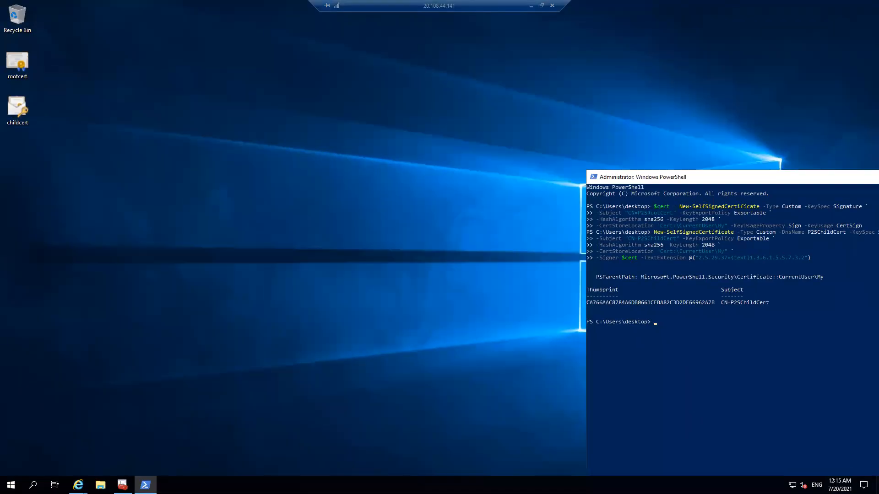
pyautogui.moveTo(78, 483)
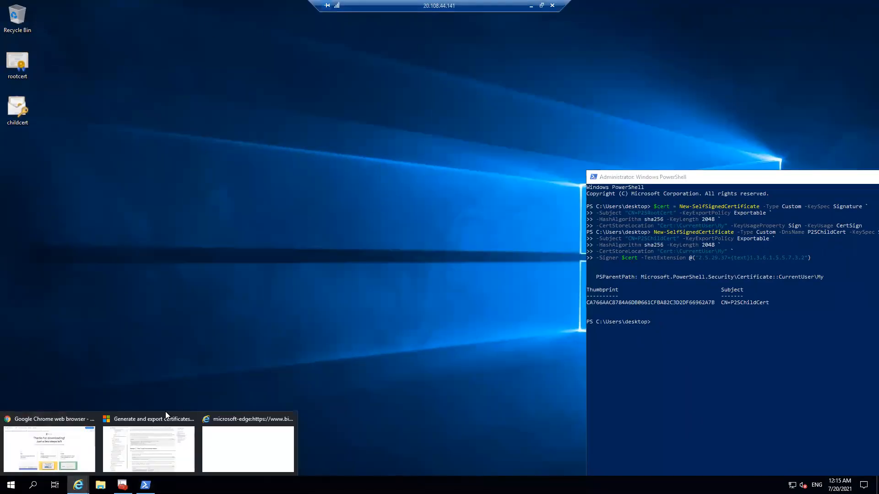
# Step: Search the web for "azure portal" in the blank browser tab, and open the first Microsoft Azure Portal result
pyautogui.click(240, 457)
pyautogui.click(186, 18)
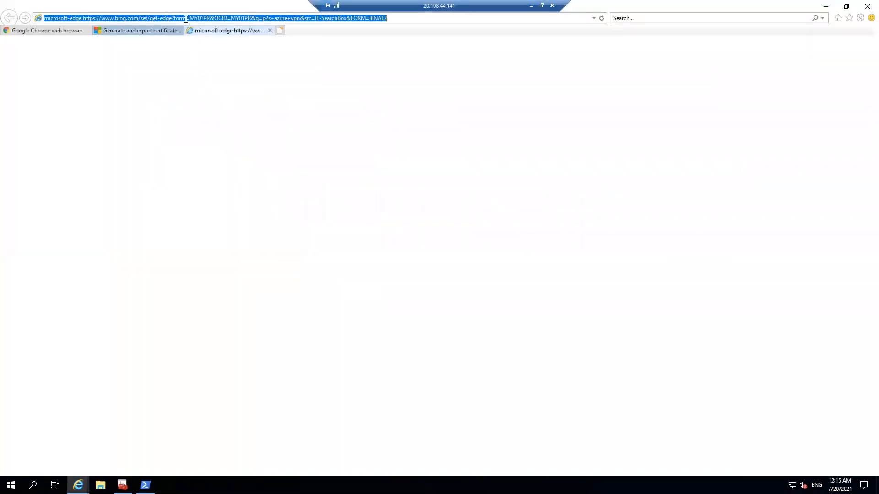
pyautogui.write('azure')
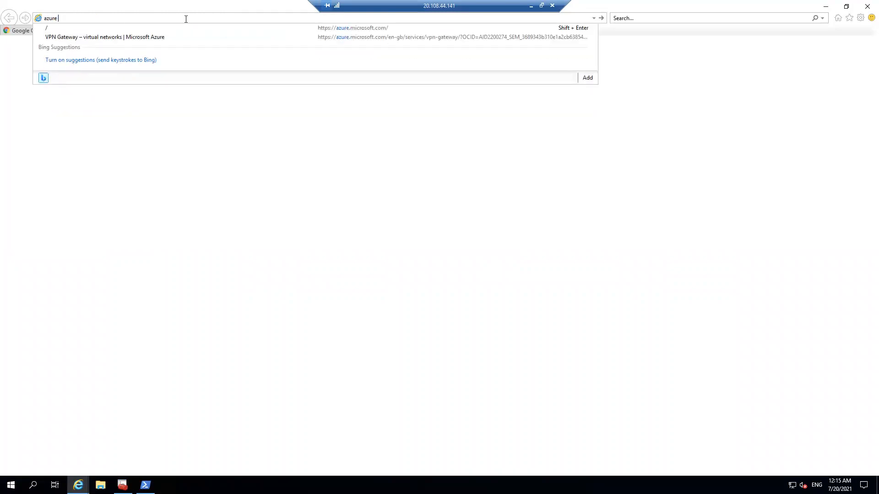
pyautogui.write(' port')
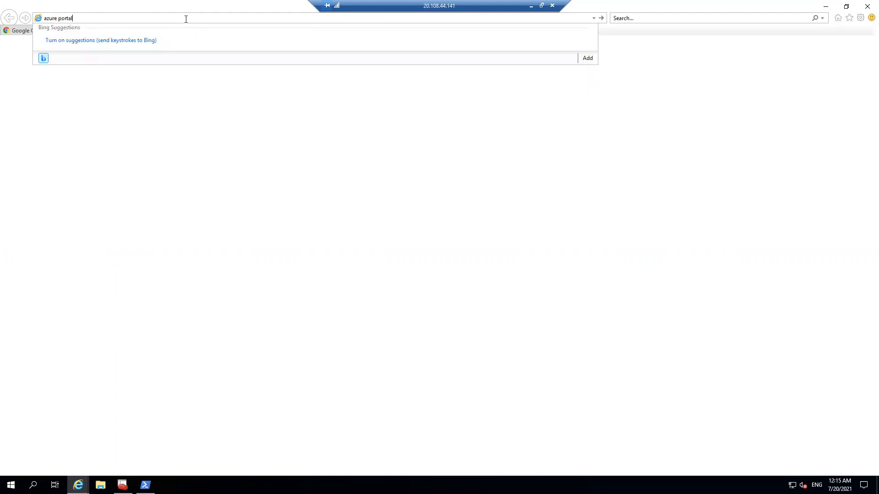
pyautogui.write('al')
pyautogui.press('Return')
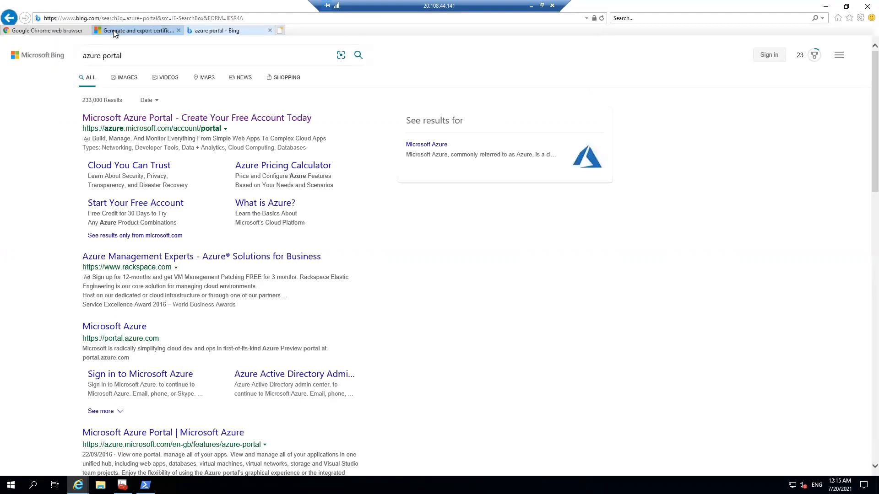
pyautogui.click(165, 117)
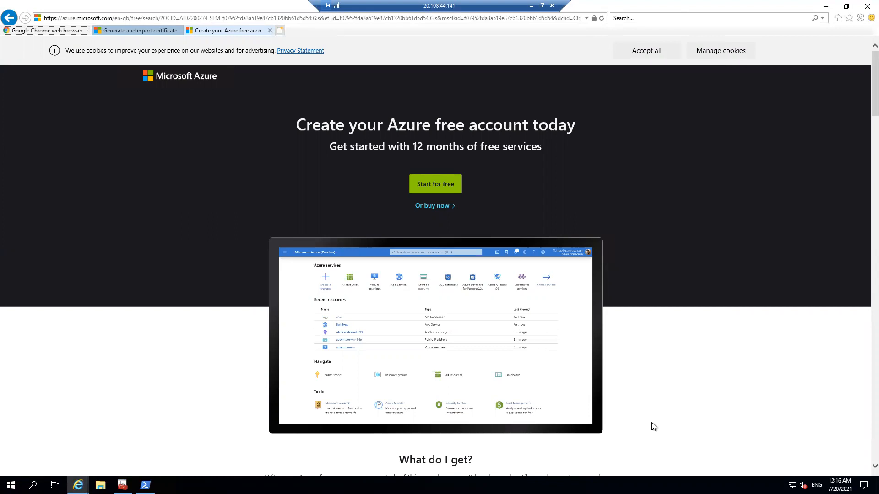
pyautogui.click(791, 484)
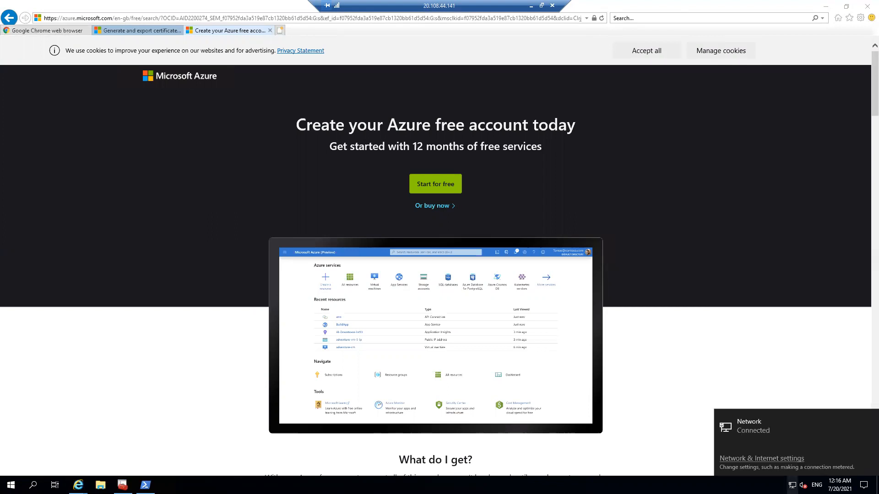
# Step: Go to google.com in the current tab and decline the offer to switch to Chrome
pyautogui.click(215, 19)
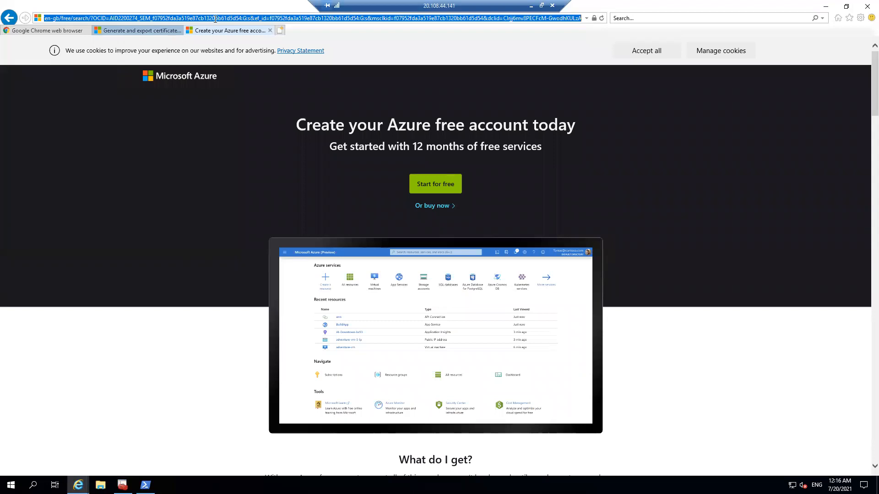
pyautogui.write('google.c')
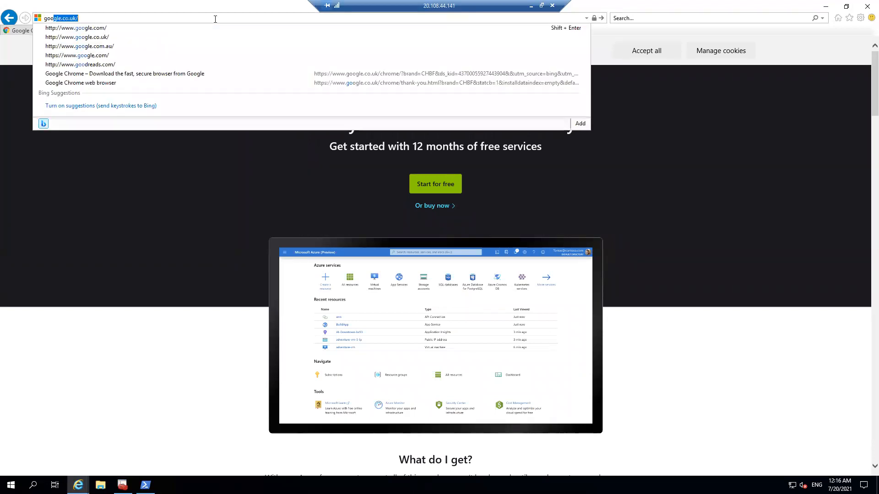
pyautogui.write('om')
pyautogui.press('Return')
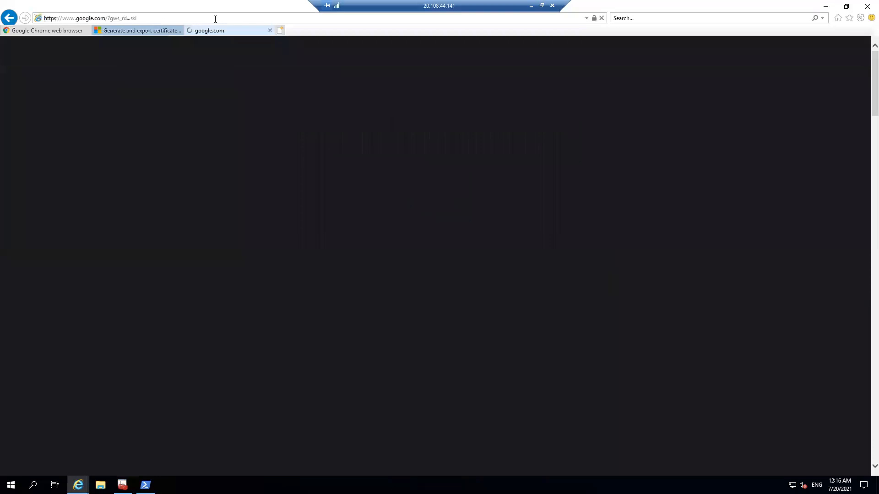
pyautogui.click(451, 412)
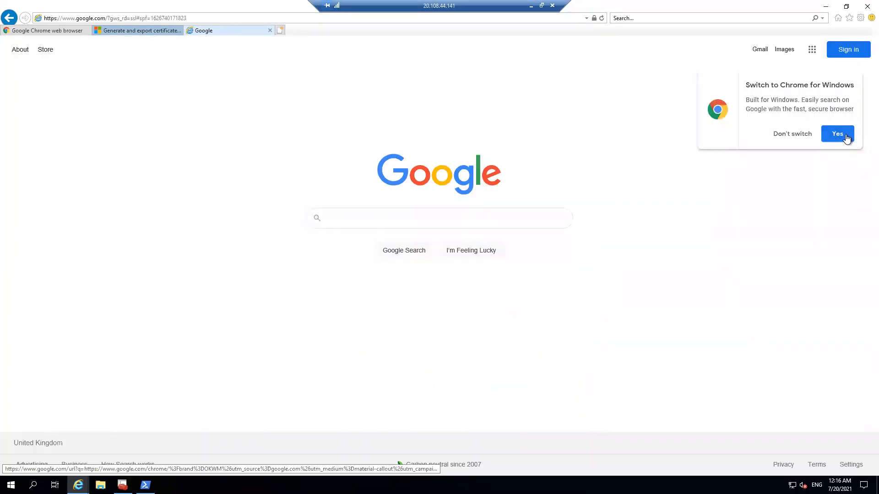
pyautogui.click(804, 138)
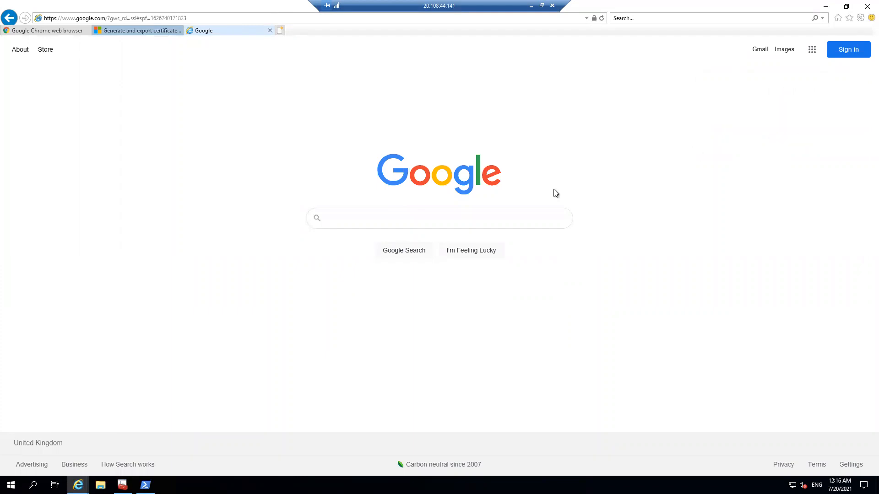
# Step: Search Google for "download chrome"
pyautogui.click(387, 218)
pyautogui.write('don')
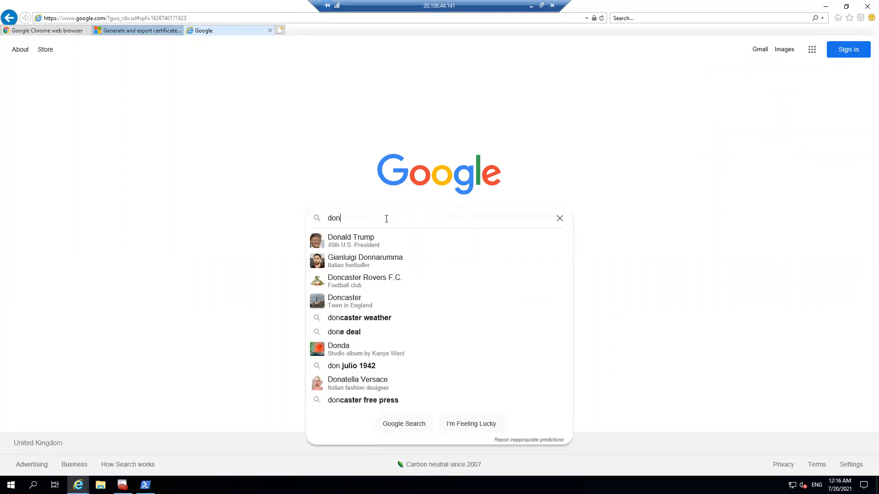
pyautogui.press('BackSpace')
pyautogui.write('wn')
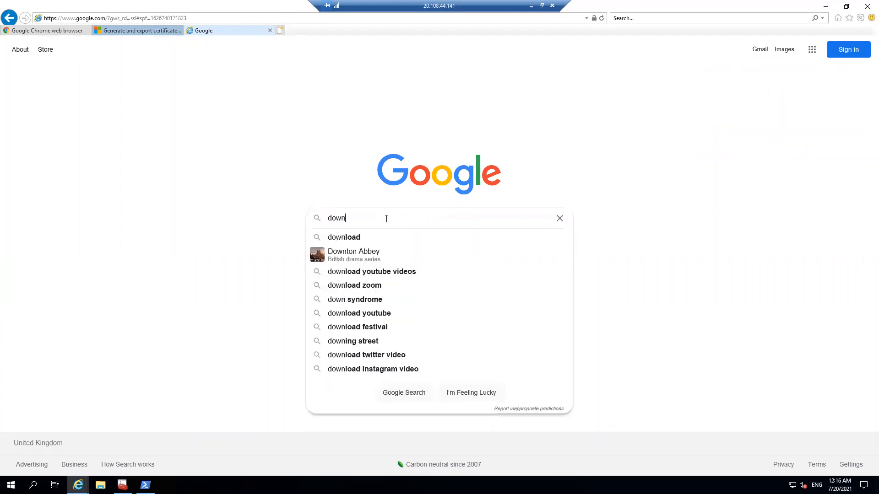
pyautogui.write('load chrome')
pyautogui.press('Return')
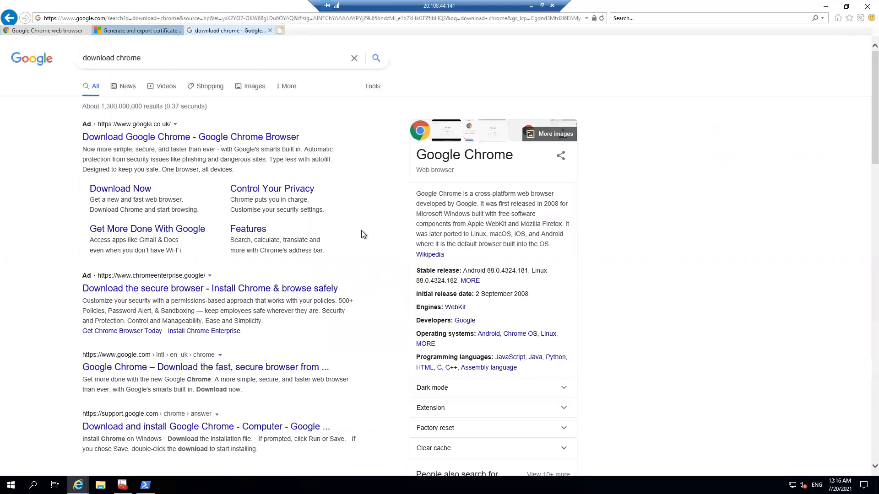
# Step: Open Google's Chrome download page, accept the terms for Chrome for Windows, and run ChromeSetup.exe
pyautogui.click(147, 189)
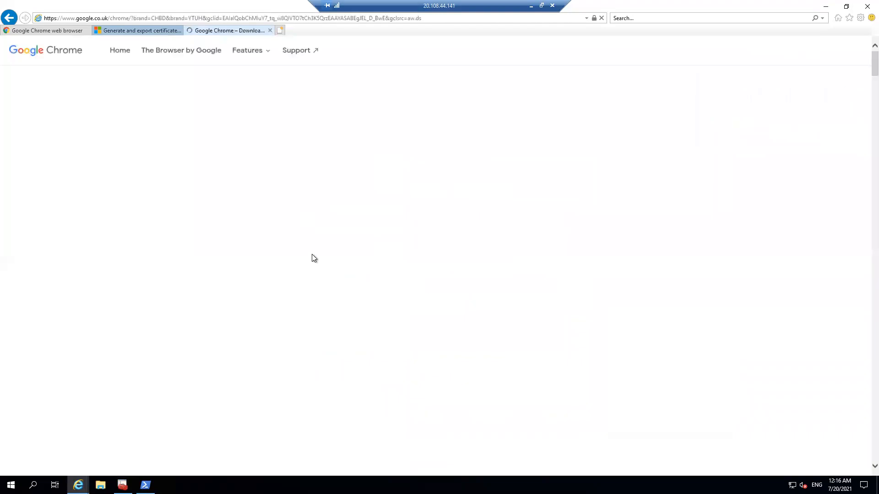
pyautogui.click(824, 54)
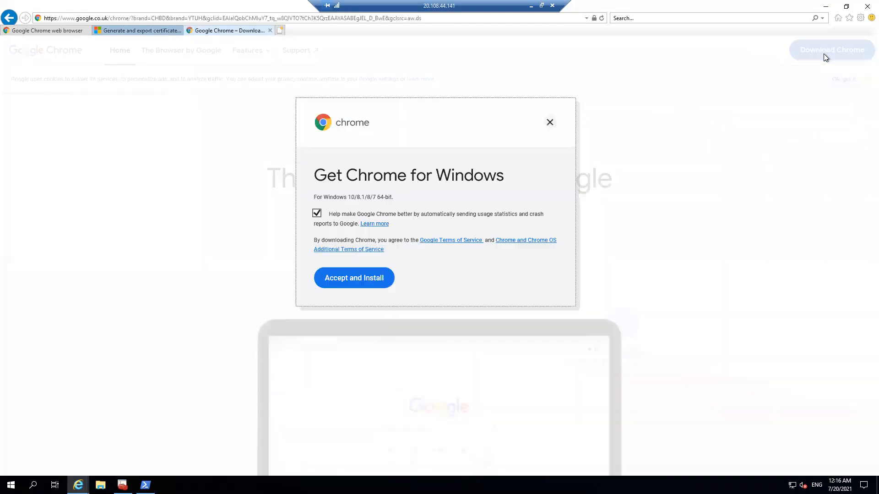
pyautogui.click(366, 280)
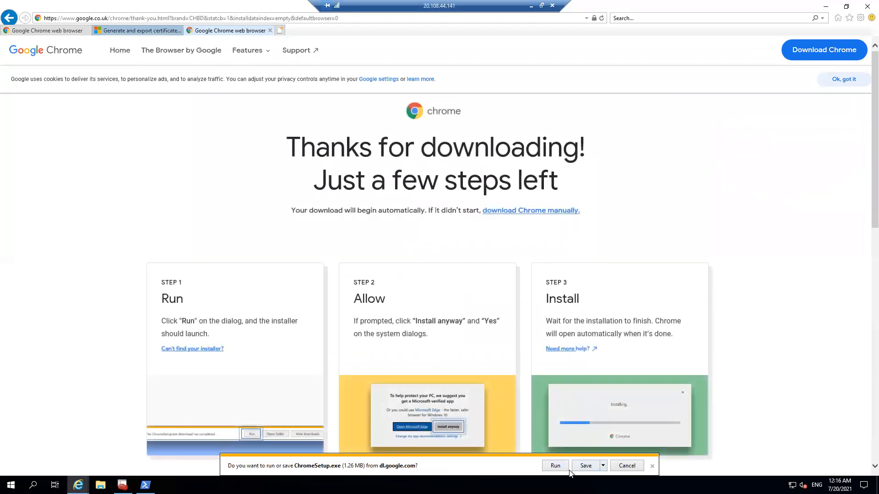
pyautogui.click(555, 466)
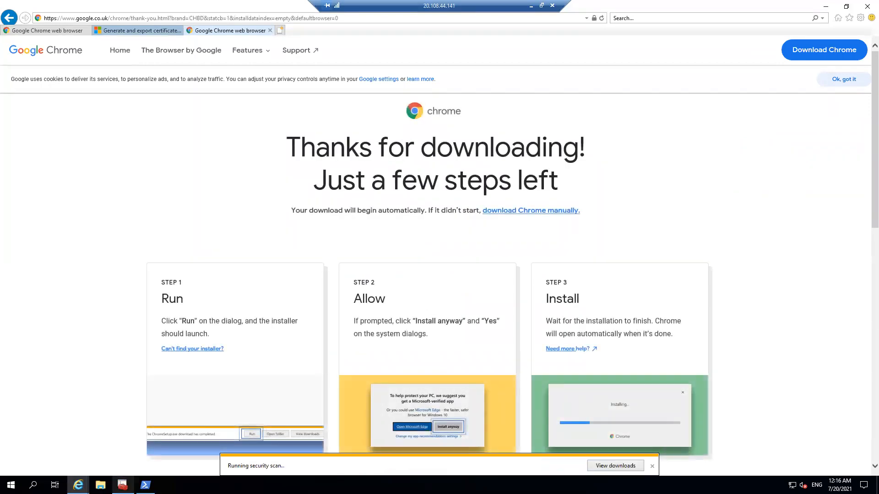
# Step: Switch back to the Microsoft documentation page on generating and exporting certificates
pyautogui.moveTo(78, 485)
pyautogui.click(46, 439)
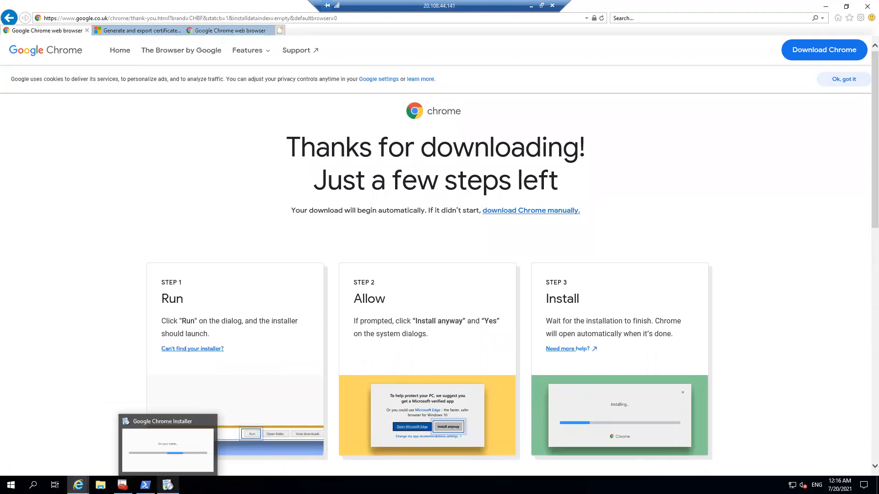
pyautogui.moveTo(79, 484)
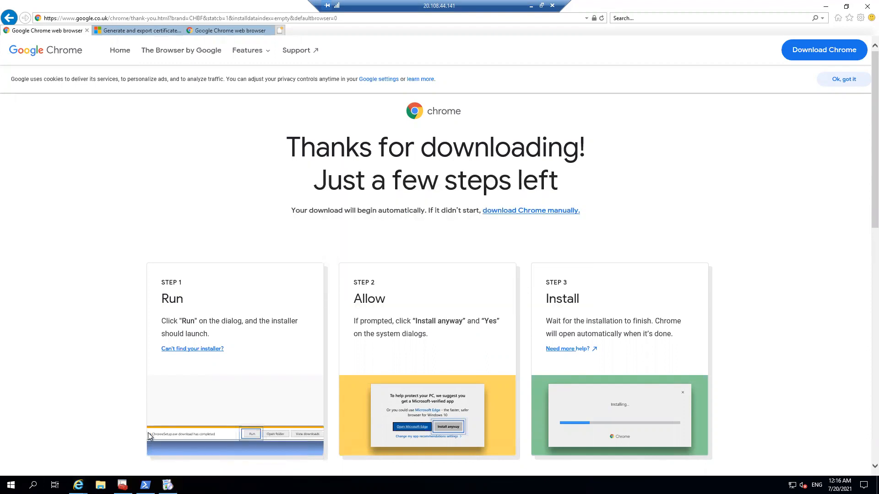
pyautogui.click(148, 433)
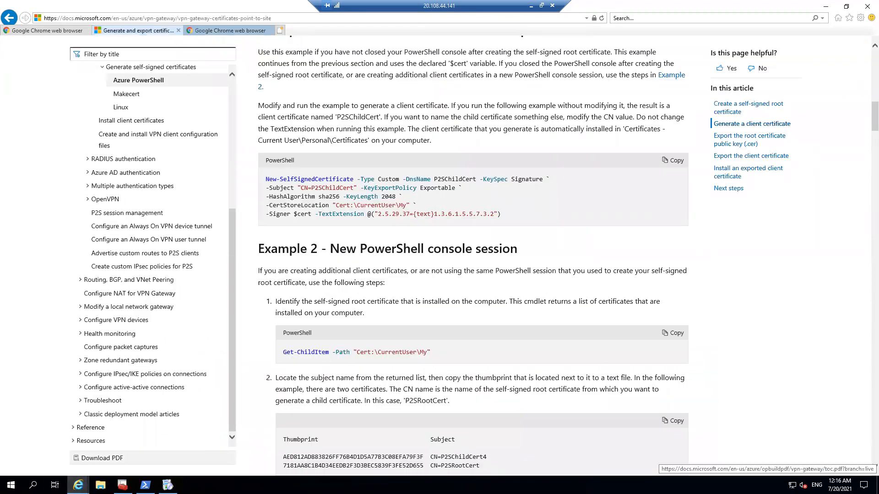
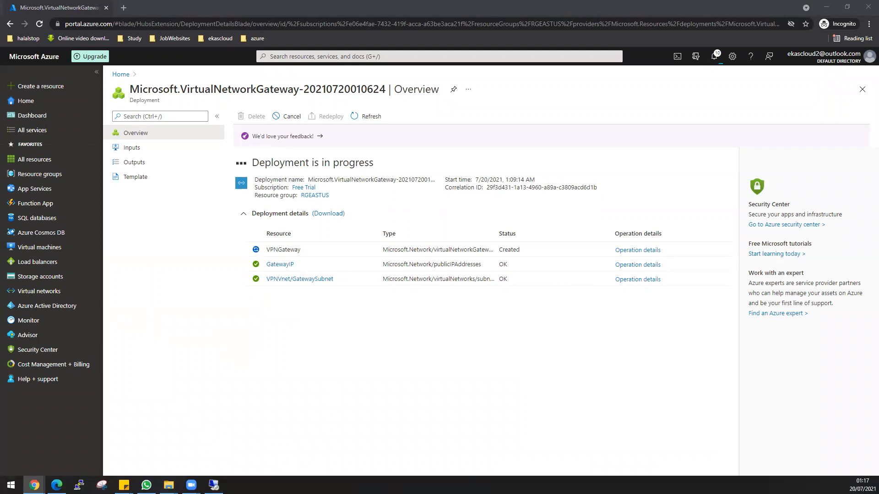
# Step: Switch to the remote desktop session and paste the copied Chrome installer into its Downloads folder
pyautogui.click(826, 7)
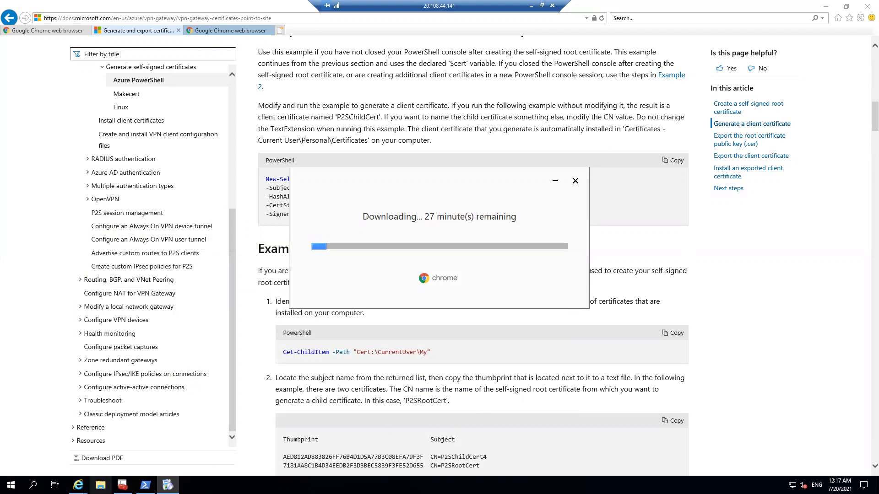
pyautogui.click(100, 485)
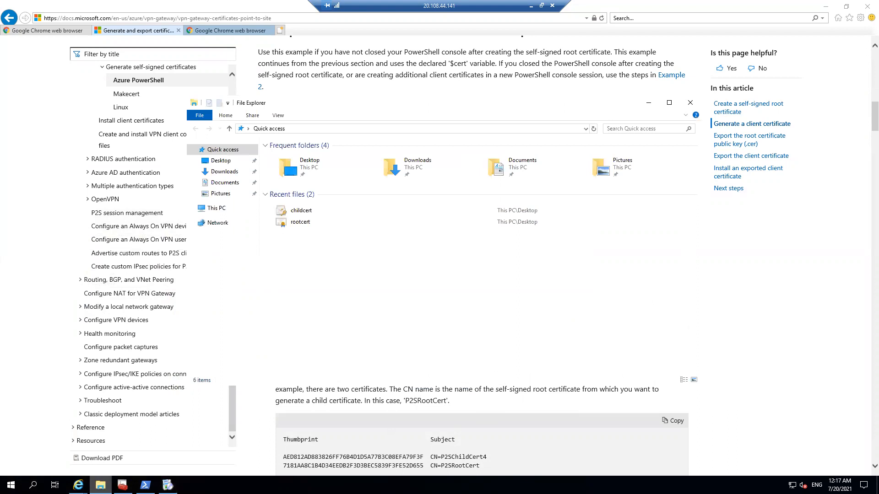
pyautogui.click(223, 172)
pyautogui.rightClick(298, 238)
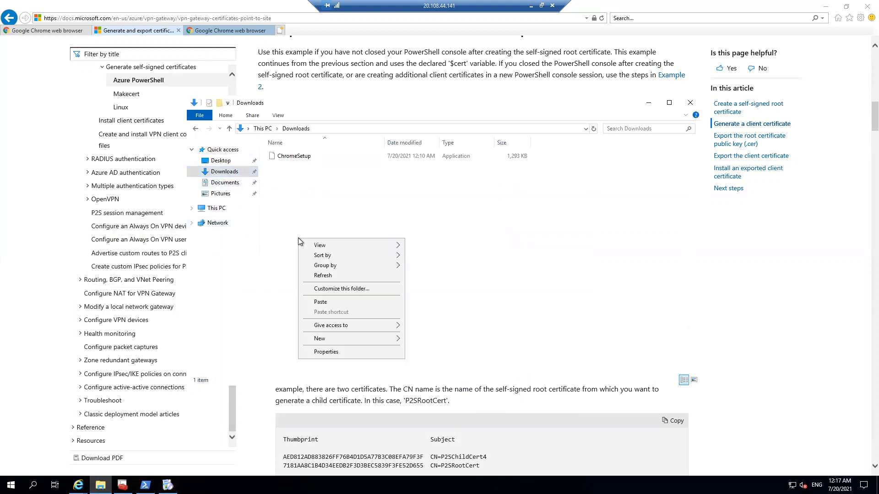
pyautogui.click(331, 301)
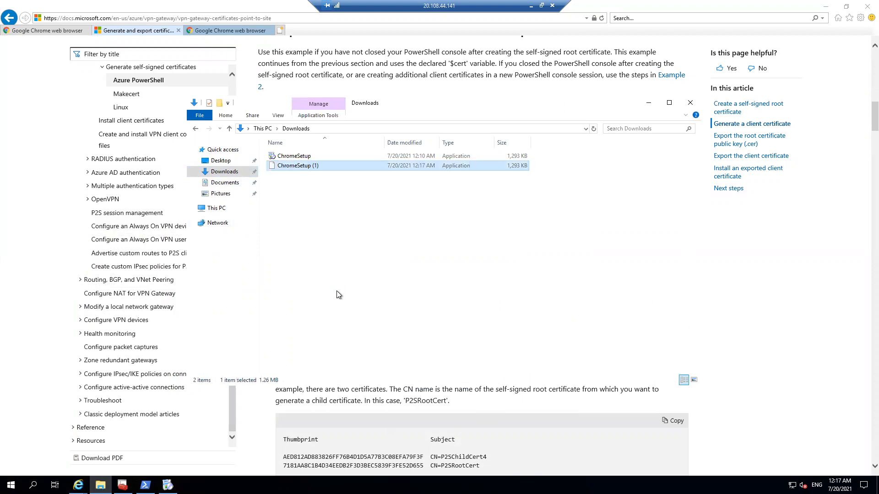
# Step: Run ChromeSetup from the Downloads folder and cancel the earlier Chrome installation that is still downloading
pyautogui.doubleClick(314, 155)
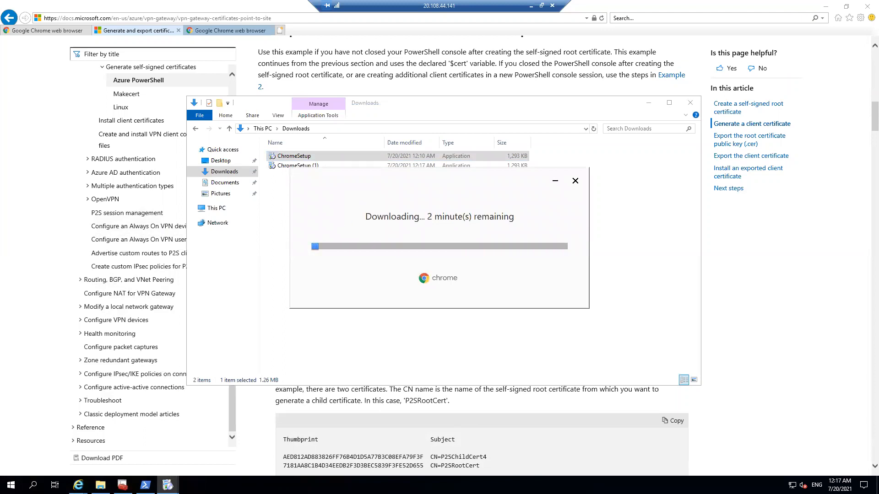
pyautogui.moveTo(167, 484)
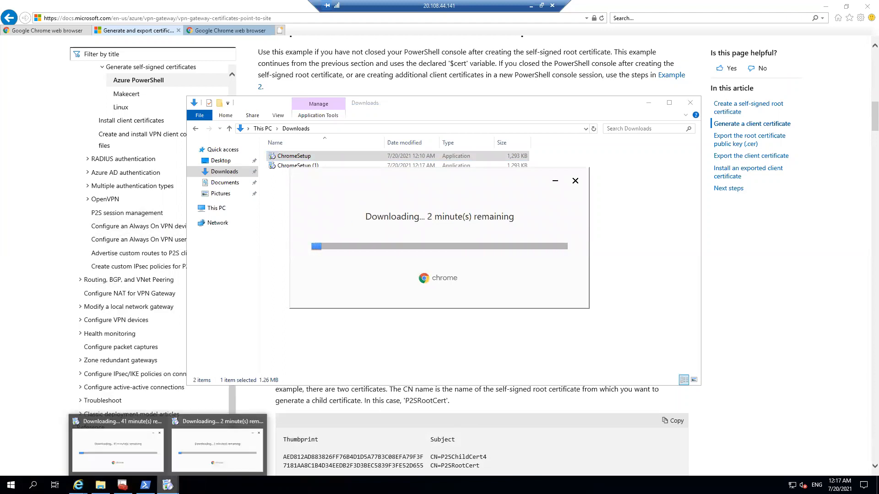
pyautogui.click(140, 447)
pyautogui.click(575, 181)
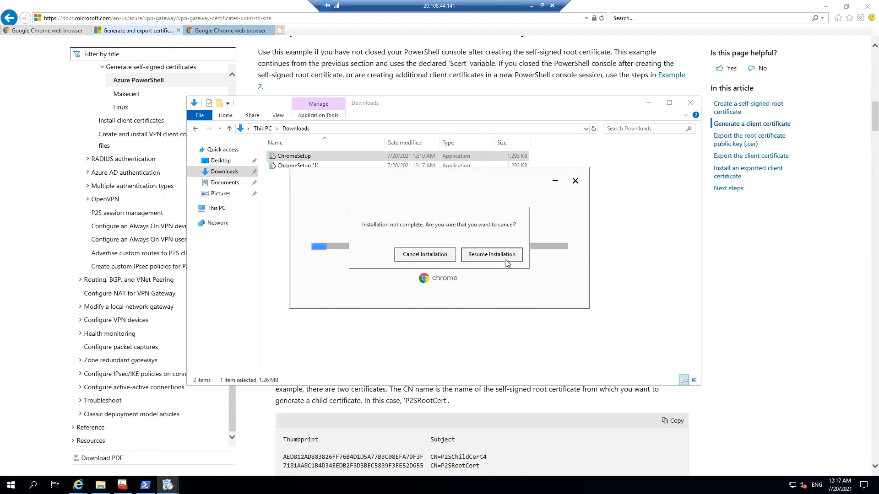
pyautogui.click(438, 259)
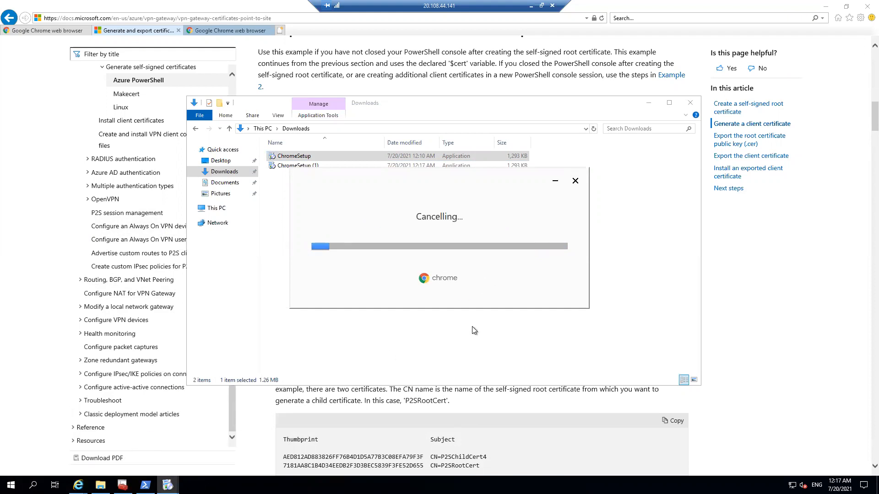
# Step: Bring the newly started Chrome installer to the front and move its window aside
pyautogui.moveTo(168, 485)
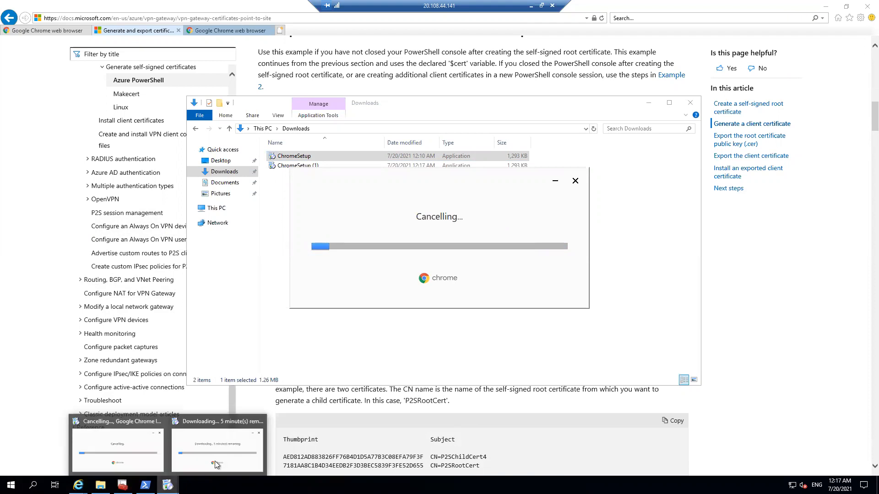
pyautogui.click(188, 455)
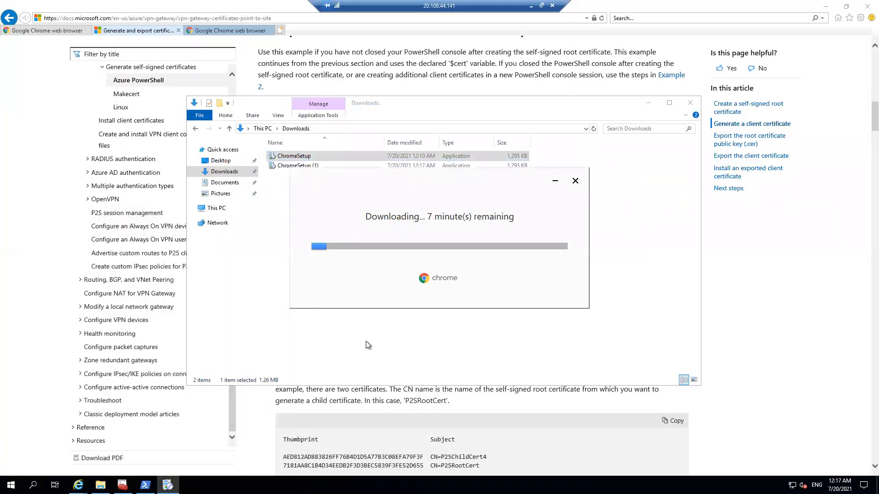
pyautogui.moveTo(425, 175); pyautogui.dragTo(572, 199)
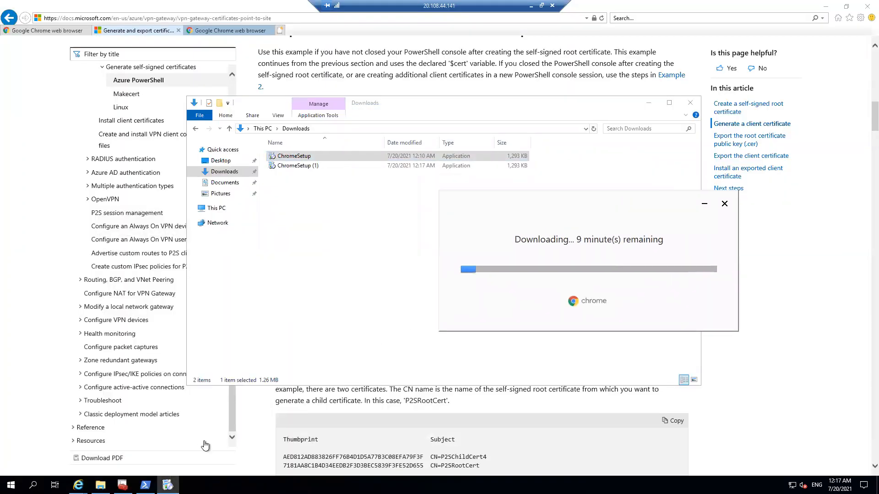
pyautogui.moveTo(168, 484)
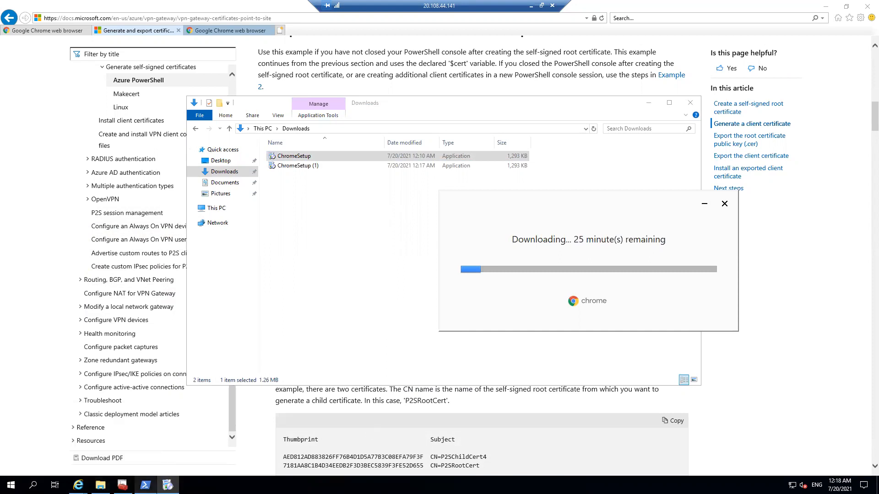
# Step: Minimize the documentation browser and start importing childcert.pfx from the desktop into the Current User store location
pyautogui.click(825, 6)
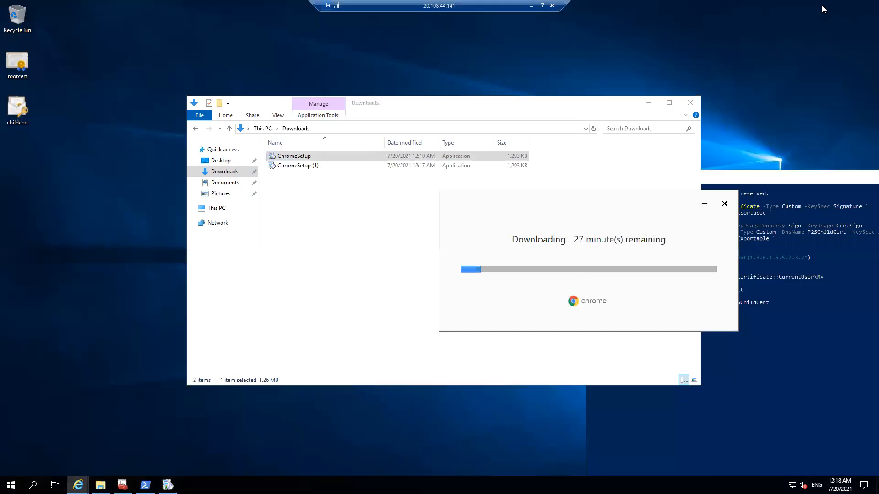
pyautogui.rightClick(23, 61)
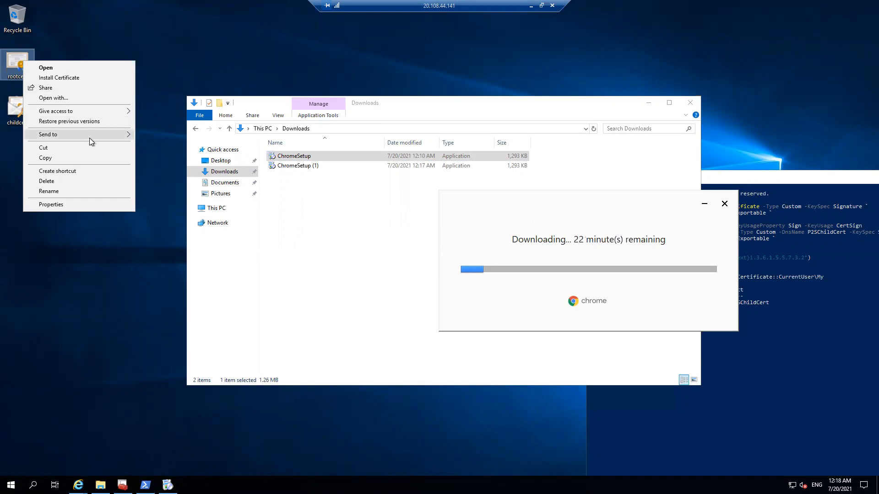
pyautogui.click(88, 82)
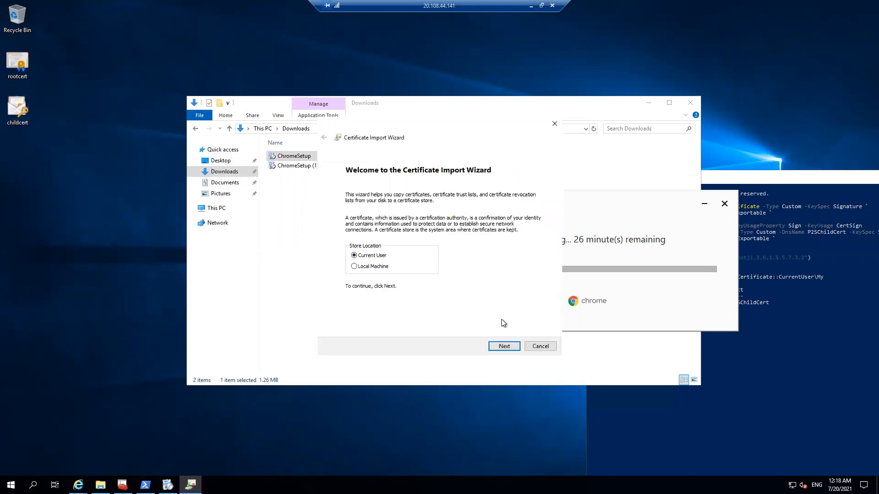
pyautogui.click(505, 346)
pyautogui.click(505, 346)
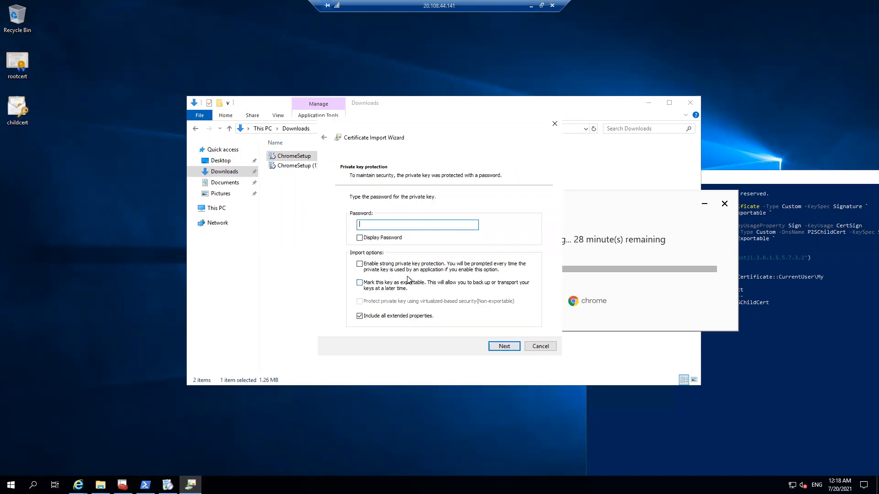
# Step: Enter the private key password for childcert.pfx and finish the import with the certificate store selected automatically
pyautogui.write('******')
pyautogui.click(374, 240)
pyautogui.click(373, 240)
pyautogui.click(500, 345)
pyautogui.click(503, 346)
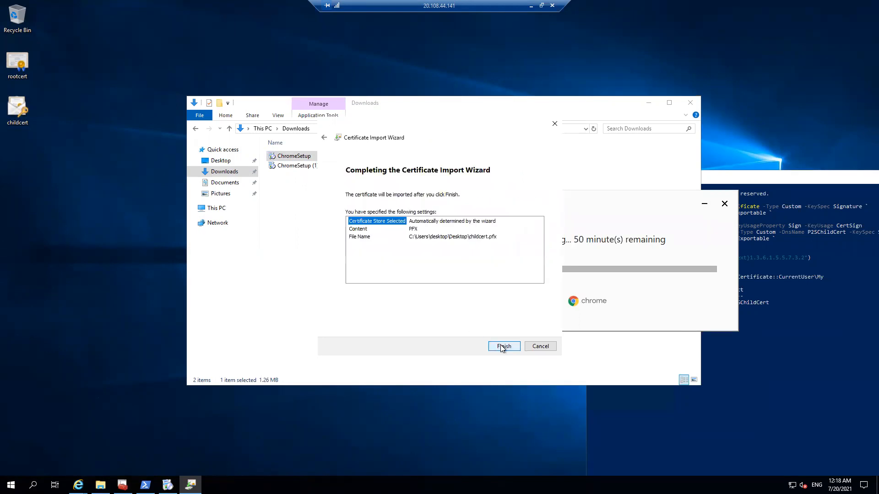
pyautogui.click(503, 346)
pyautogui.click(477, 328)
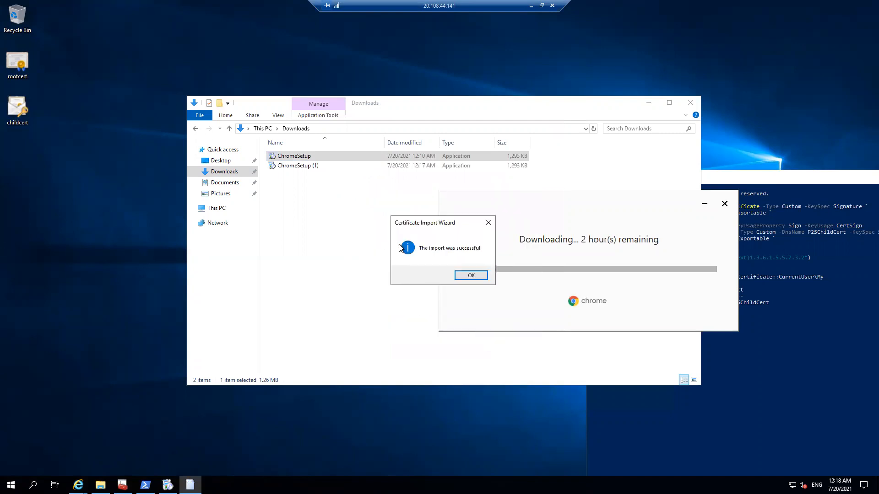
pyautogui.click(459, 277)
# Step: Open the rootcert file from the desktop in Notepad and reposition its window
pyautogui.rightClick(26, 73)
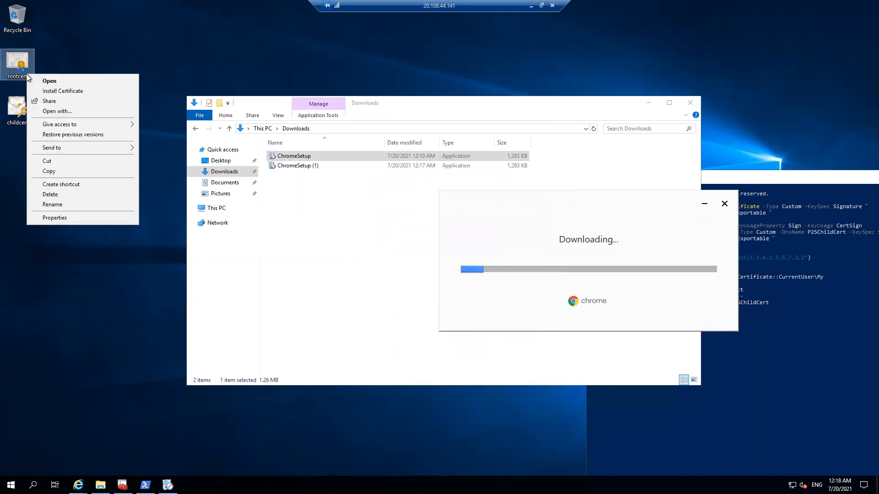
pyautogui.click(91, 116)
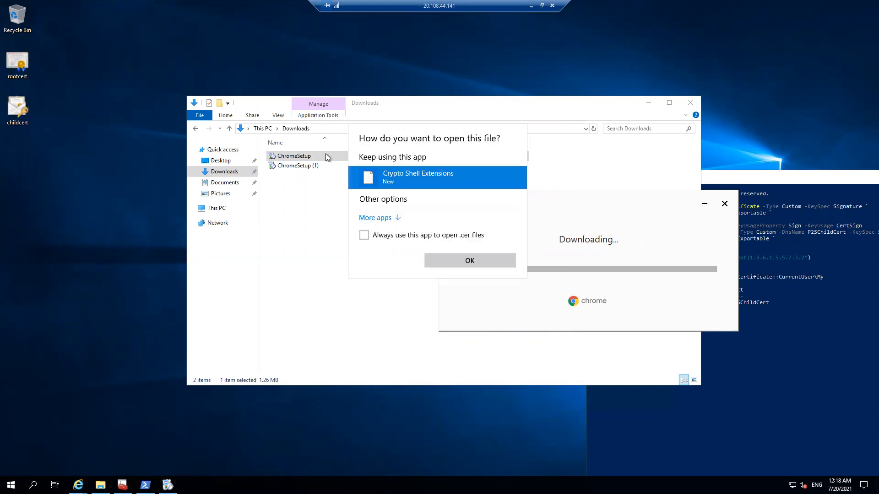
pyautogui.click(399, 219)
pyautogui.doubleClick(397, 235)
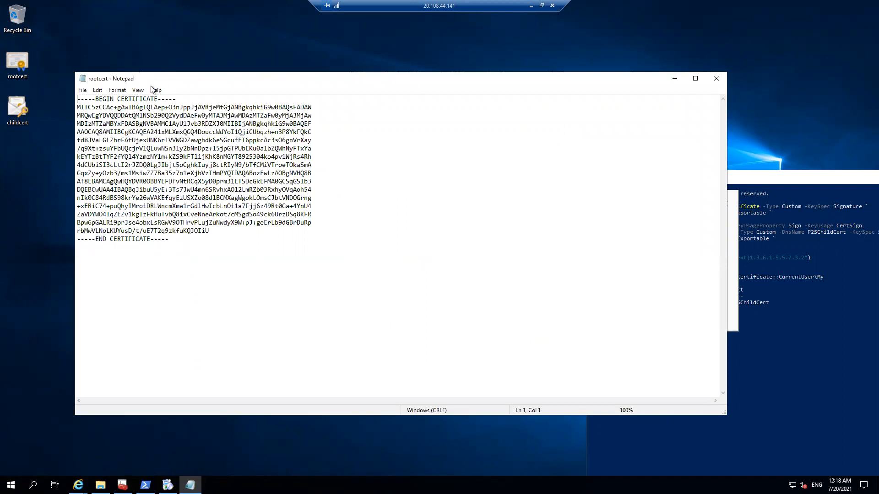
pyautogui.moveTo(168, 80); pyautogui.dragTo(115, 119)
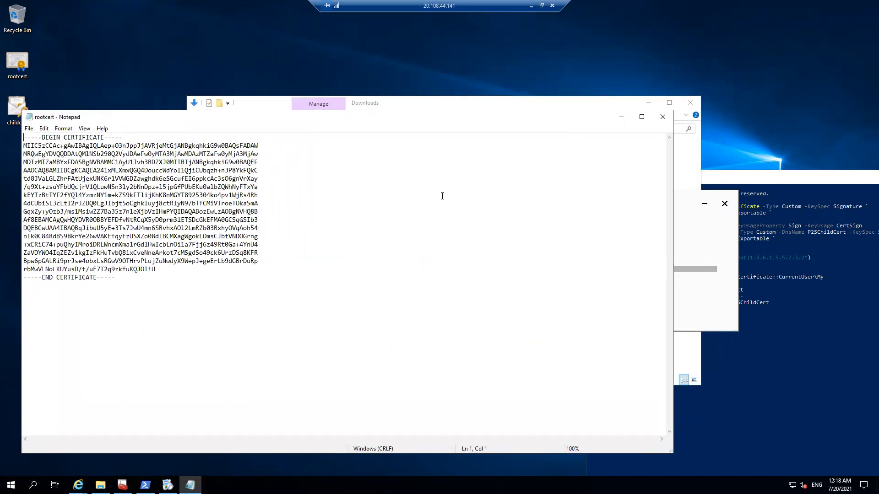
# Step: Delete the BEGIN CERTIFICATE and END CERTIFICATE marker text from rootcert
pyautogui.moveTo(123, 137); pyautogui.dragTo(17, 135)
pyautogui.press('Delete')
pyautogui.moveTo(127, 281); pyautogui.dragTo(17, 276)
pyautogui.press('Delete')
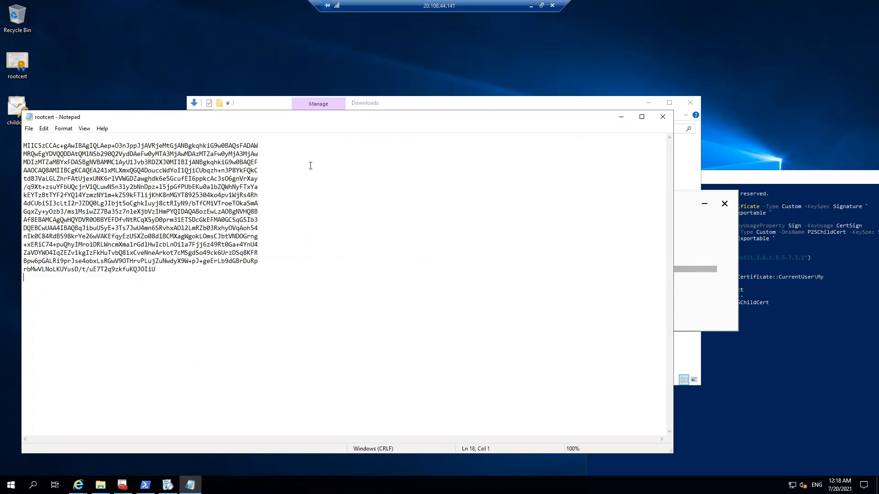
# Step: Join all lines of the rootcert certificate text into one continuous line by removing every line break
pyautogui.click(271, 148)
pyautogui.press('Delete')
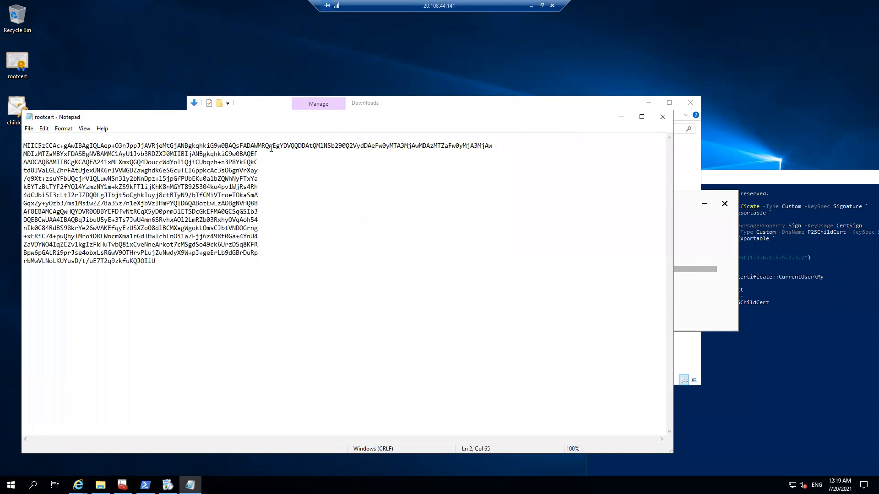
pyautogui.press('End')
pyautogui.press('Delete')
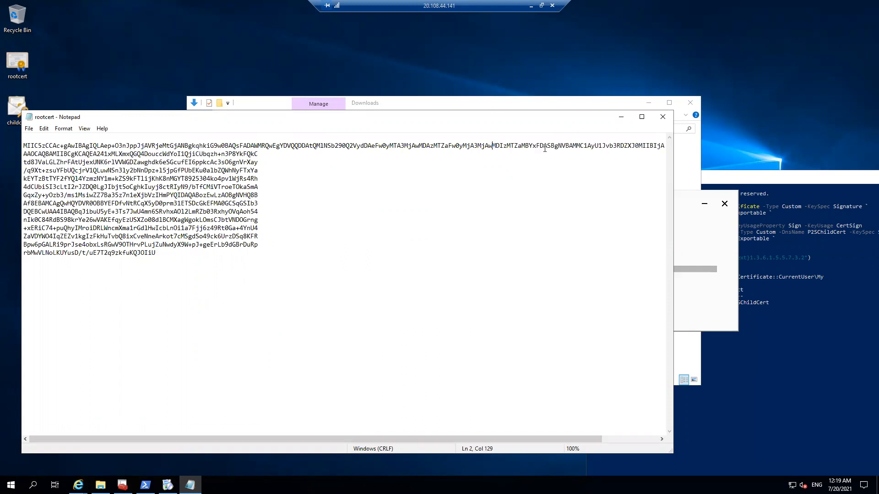
pyautogui.press('End')
pyautogui.press('Delete')
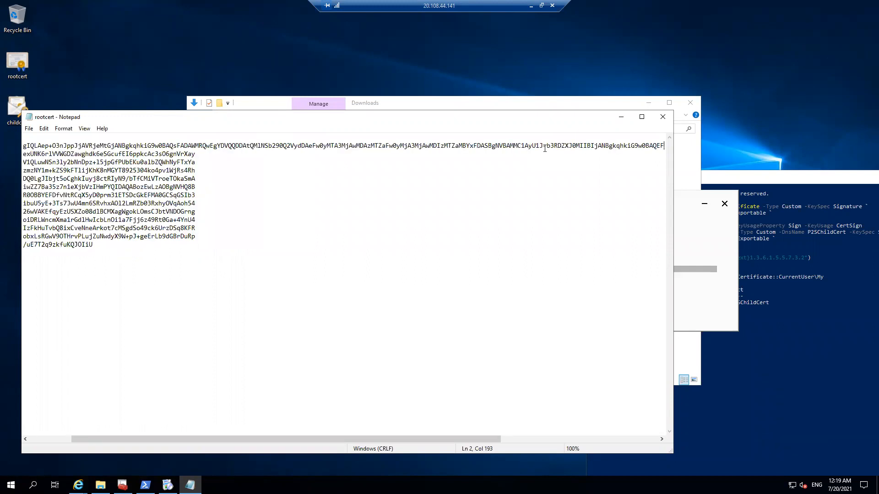
pyautogui.press('End')
pyautogui.press('Delete')
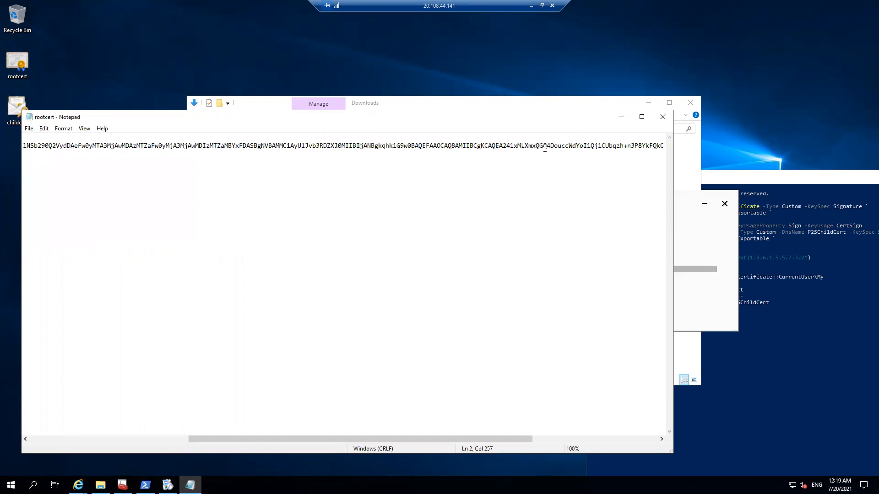
pyautogui.press('End')
pyautogui.press('Delete')
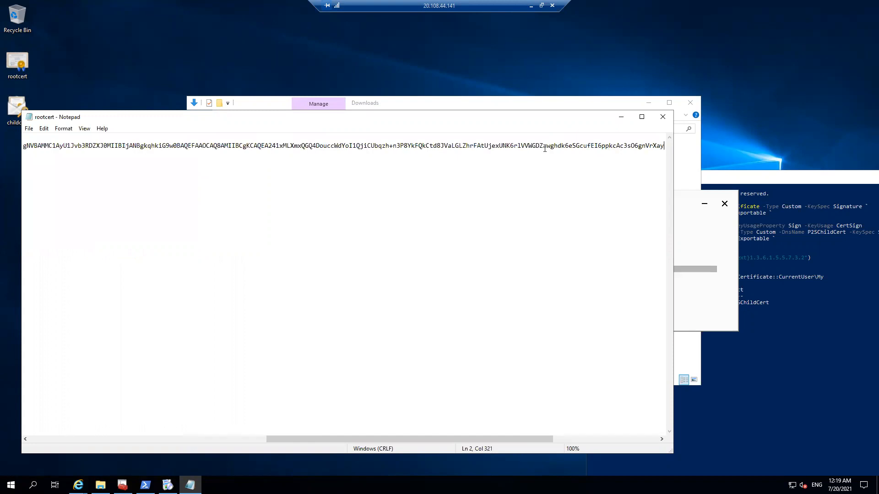
pyautogui.press('End')
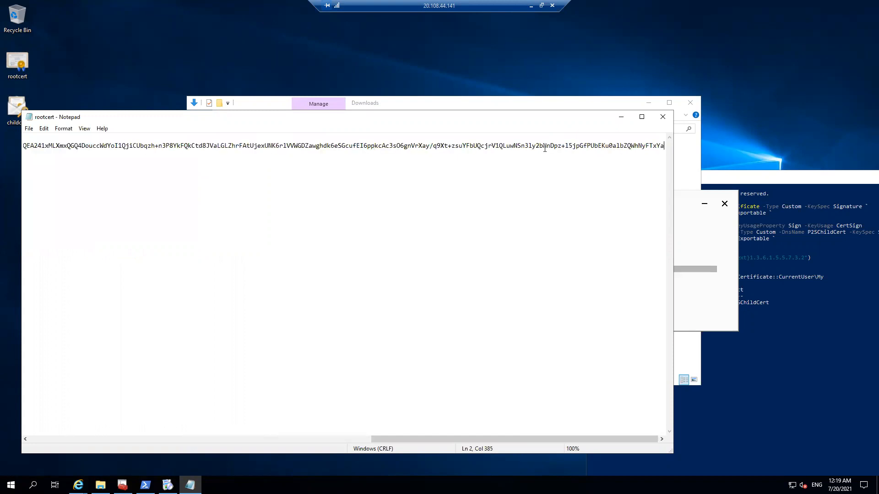
pyautogui.press('Delete')
pyautogui.press('End')
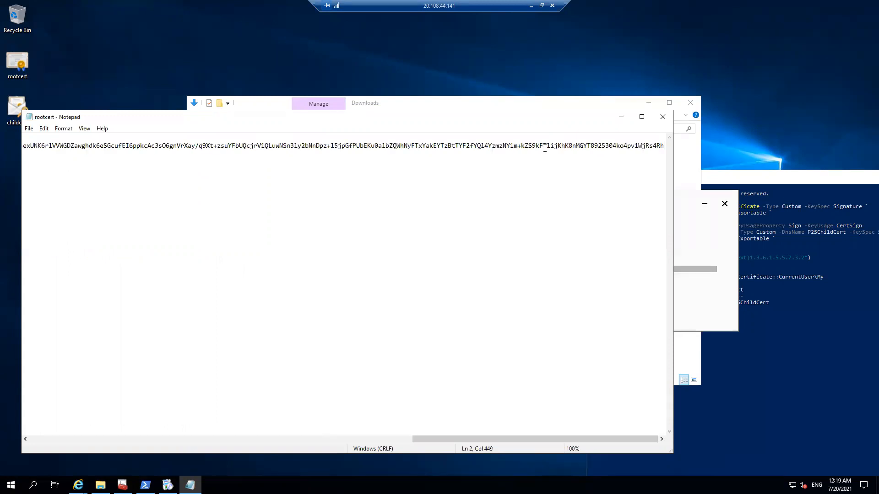
pyautogui.press('Delete')
pyautogui.press('End')
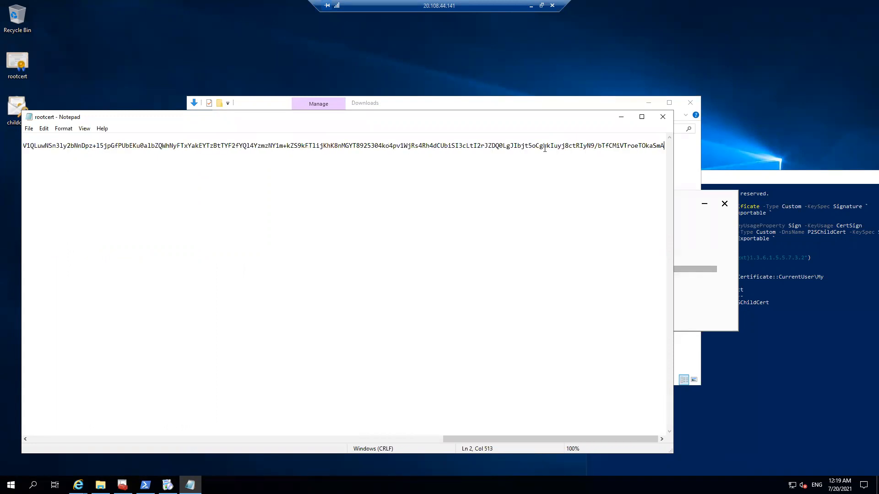
pyautogui.press('Delete')
pyautogui.press('End')
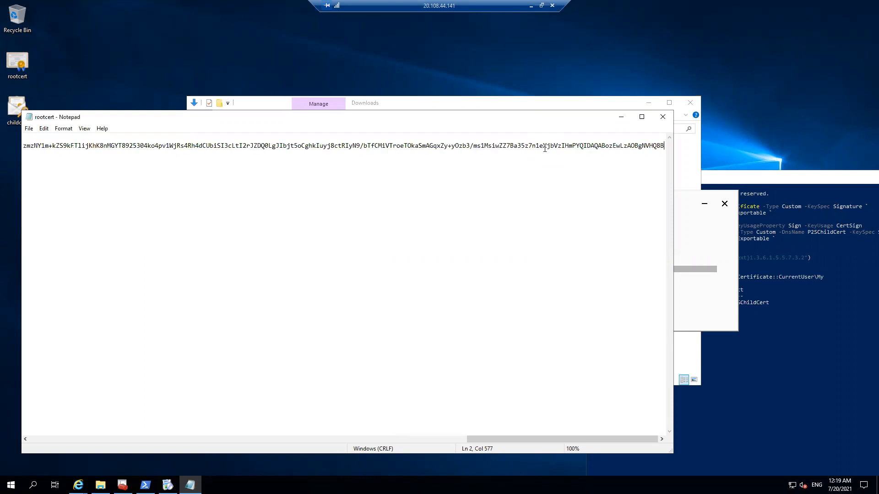
pyautogui.press('Delete')
pyautogui.press('End')
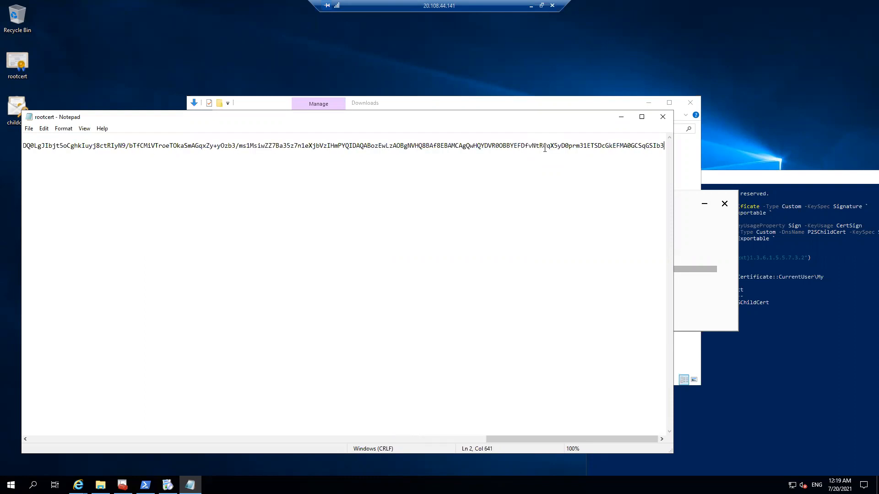
pyautogui.press('Delete')
pyautogui.press('End')
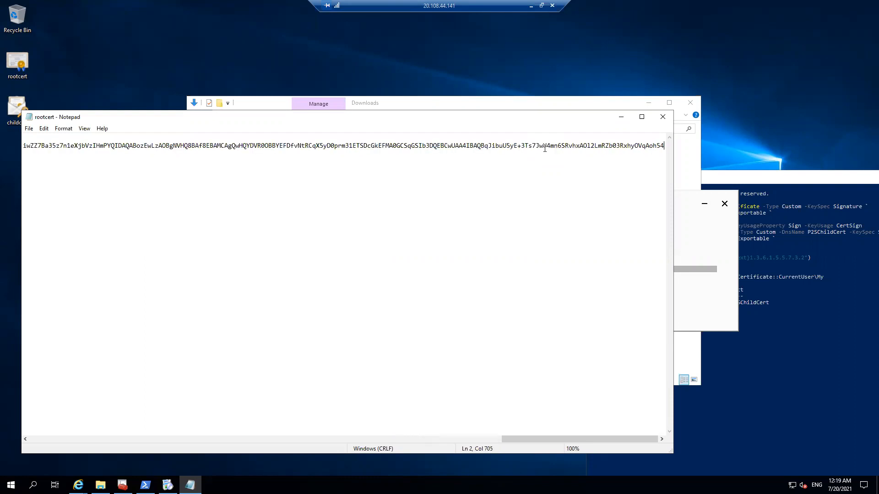
pyautogui.press('Delete')
pyautogui.press('End')
pyautogui.press('Delete')
pyautogui.press('End')
pyautogui.press('Delete')
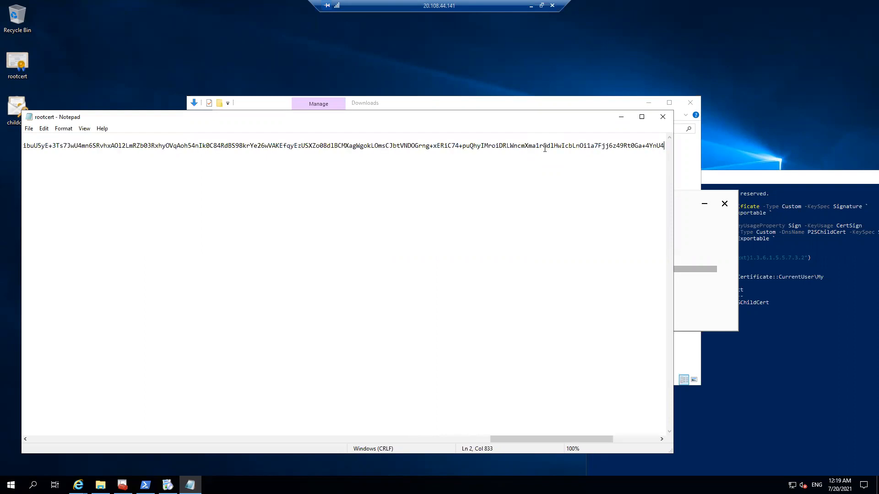
pyautogui.press('End')
pyautogui.press('Delete')
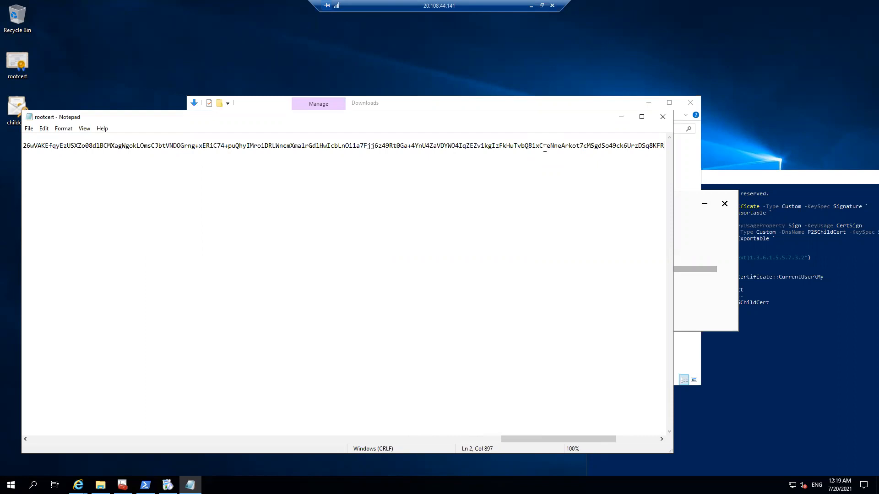
pyautogui.press('End')
pyautogui.press('Delete')
pyautogui.press('End')
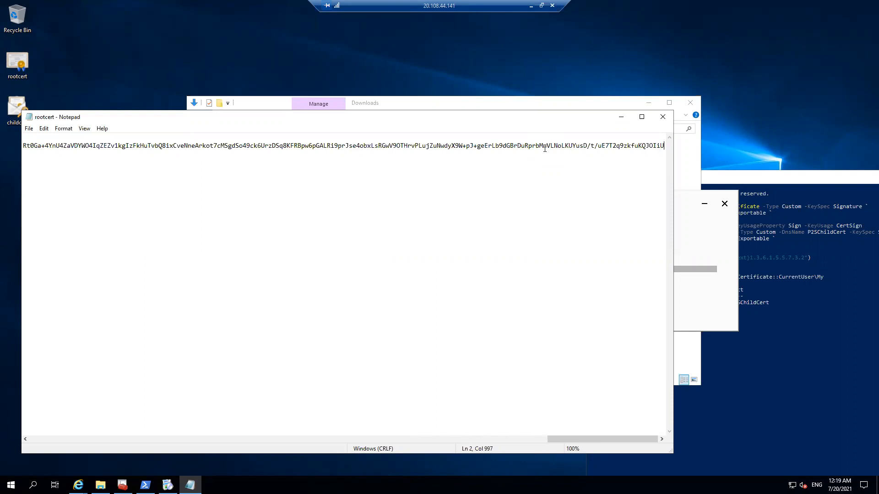
# Step: Maximize the rootcert window, review the joined line back to its beginning, and minimize the window
pyautogui.click(642, 116)
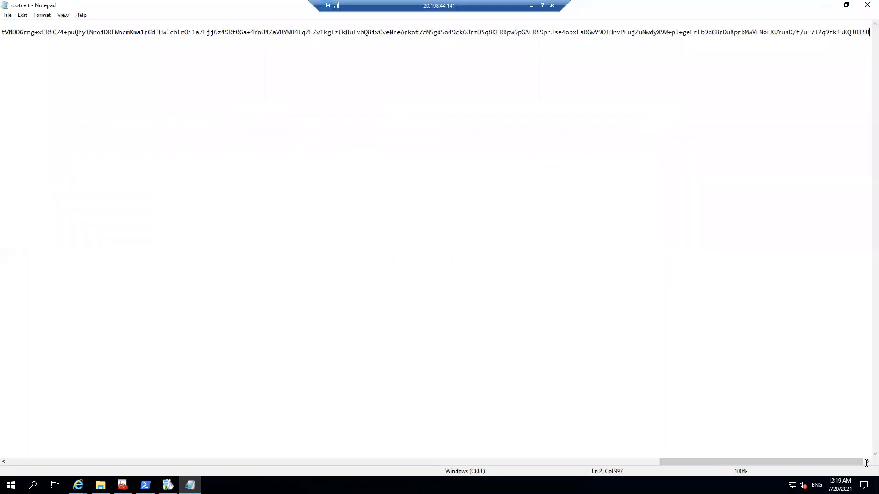
pyautogui.moveTo(854, 462); pyautogui.dragTo(203, 462)
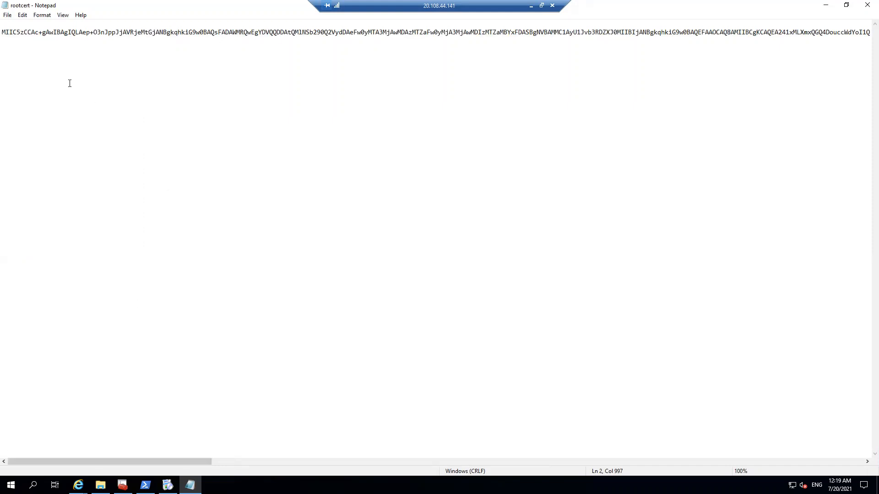
pyautogui.click(826, 7)
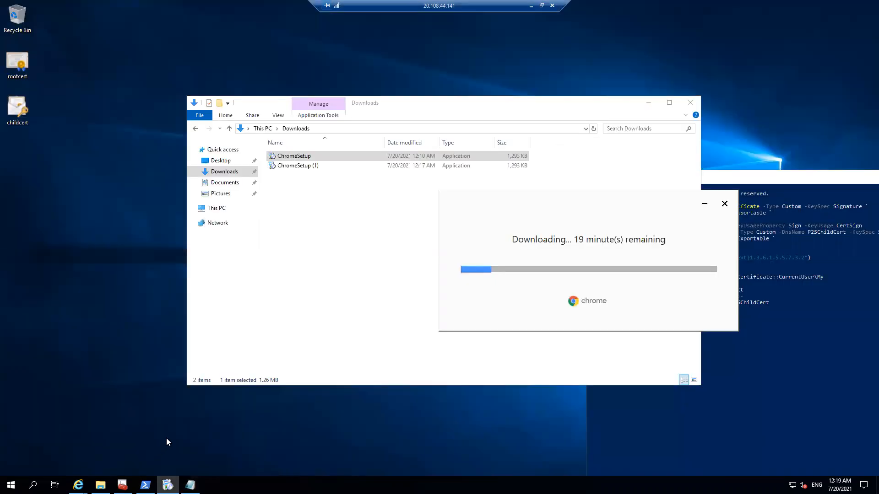
# Step: Switch to the Azure portal in the local Chrome browser, check the gateway deployment in the notifications, and minimize the browser
pyautogui.moveTo(78, 484)
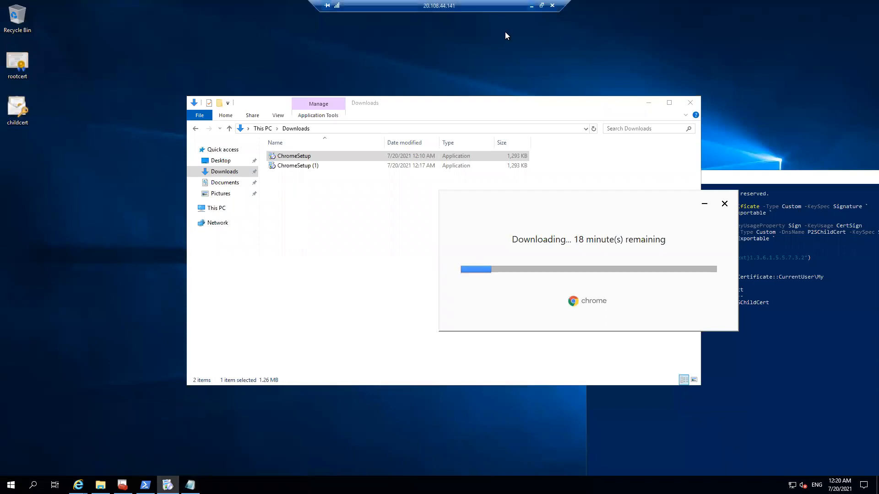
pyautogui.click(531, 6)
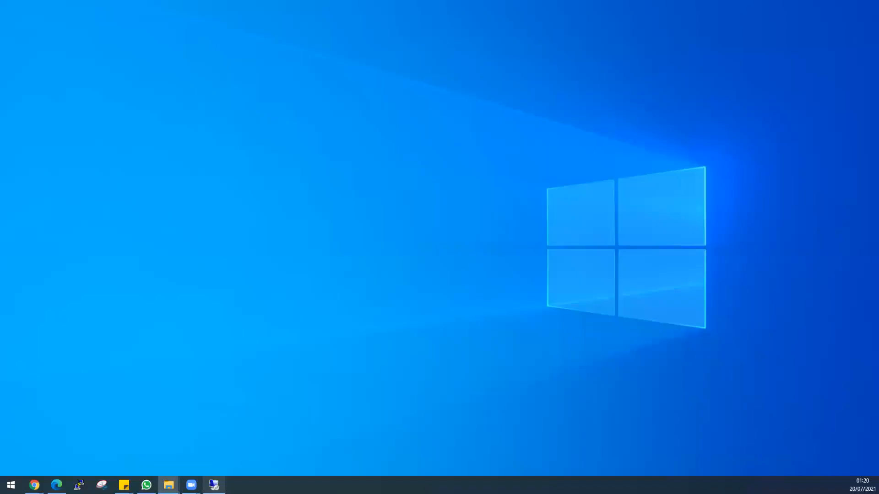
pyautogui.moveTo(34, 485)
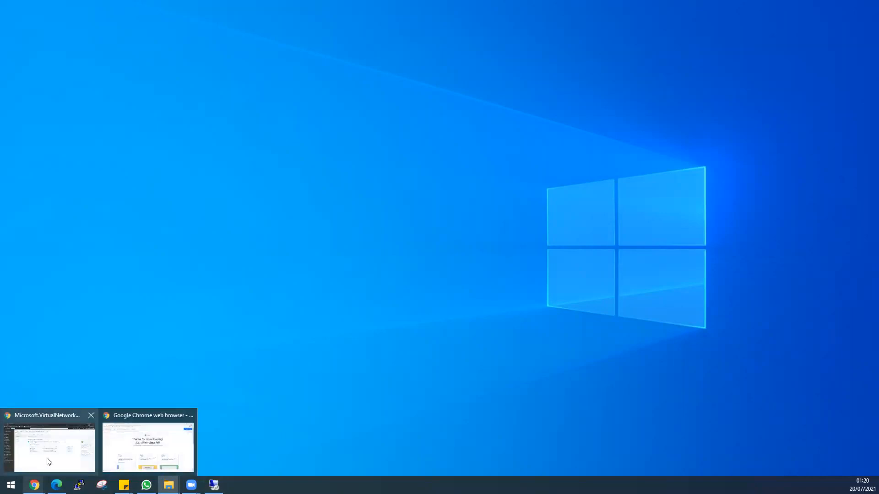
pyautogui.click(79, 439)
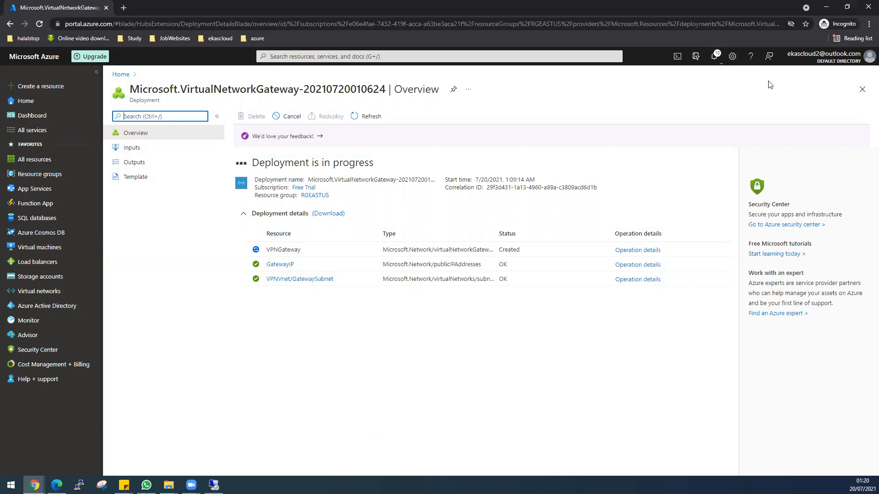
pyautogui.click(717, 56)
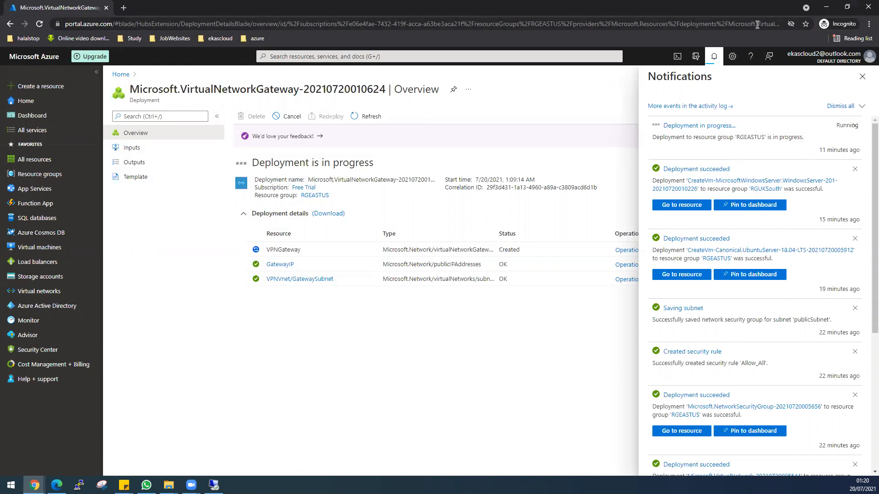
pyautogui.click(826, 7)
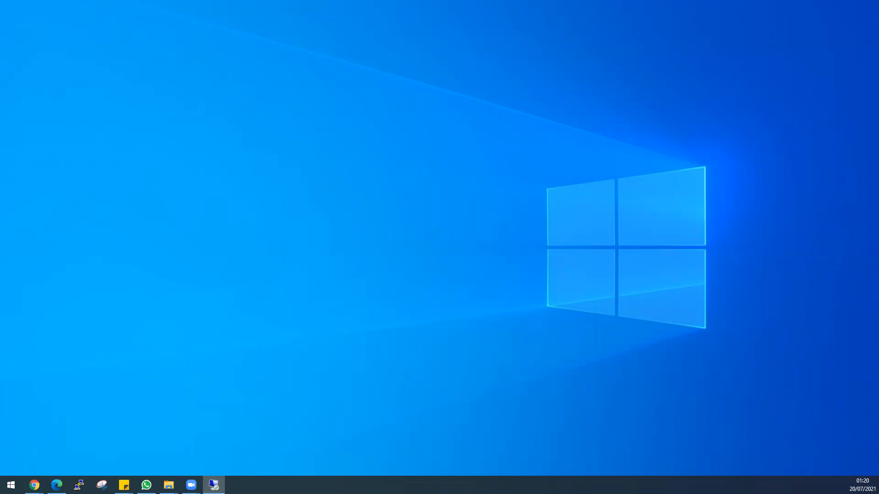
# Step: Restore the remote desktop session to full screen, cancel the running Chrome installation, and close the Downloads folder window
pyautogui.click(213, 485)
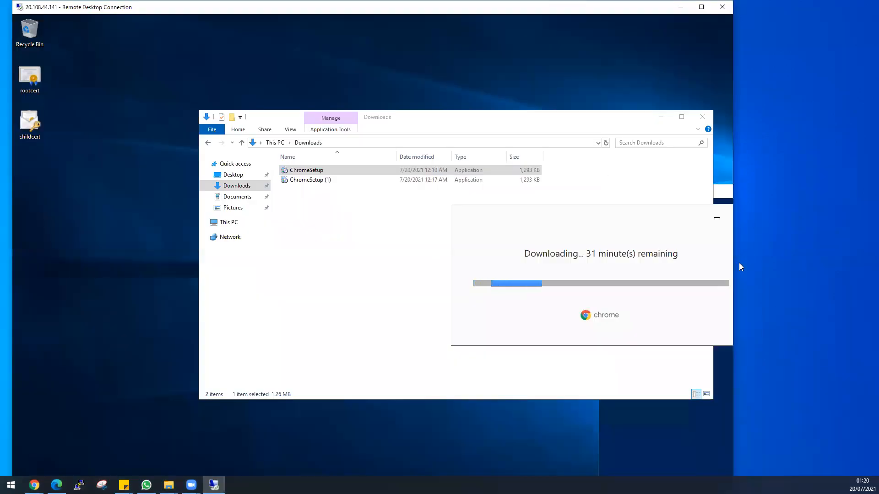
pyautogui.click(700, 7)
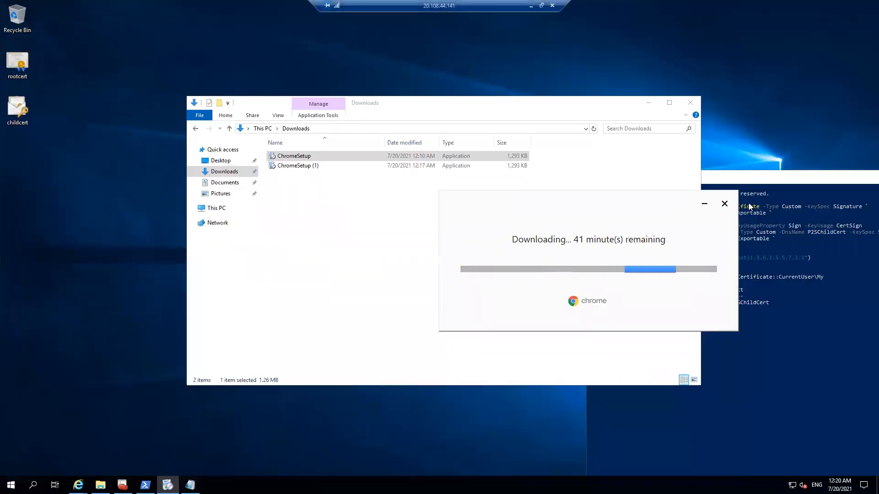
pyautogui.click(723, 204)
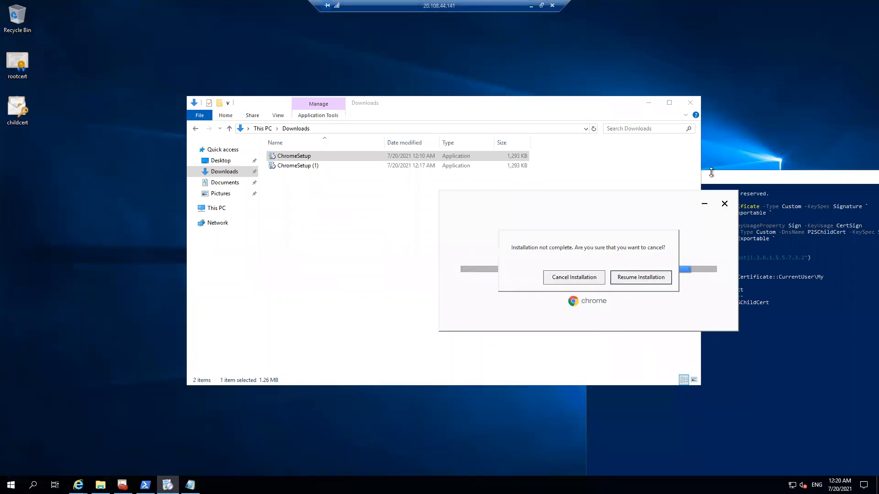
pyautogui.click(574, 278)
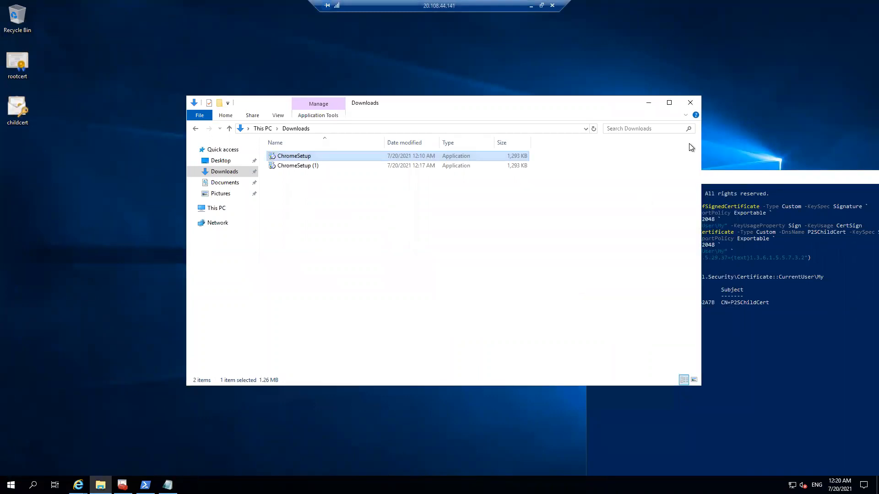
pyautogui.click(691, 102)
pyautogui.rightClick(249, 191)
pyautogui.click(272, 219)
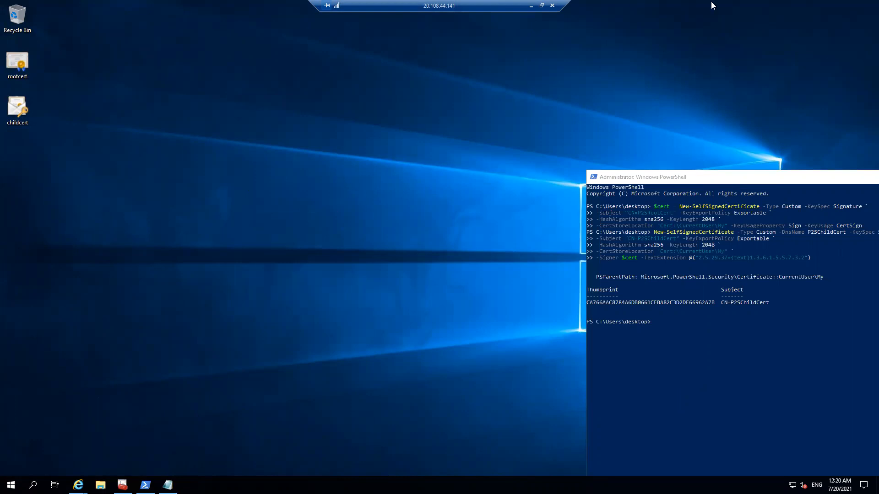
# Step: Switch to the Azure portal, close the Notifications pane, and check the progress of the virtual network gateway deployment
pyautogui.click(530, 5)
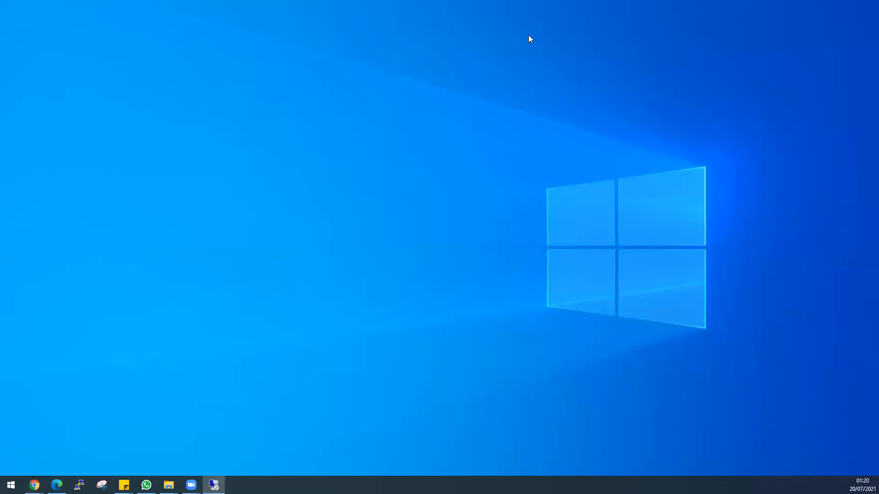
pyautogui.moveTo(34, 484)
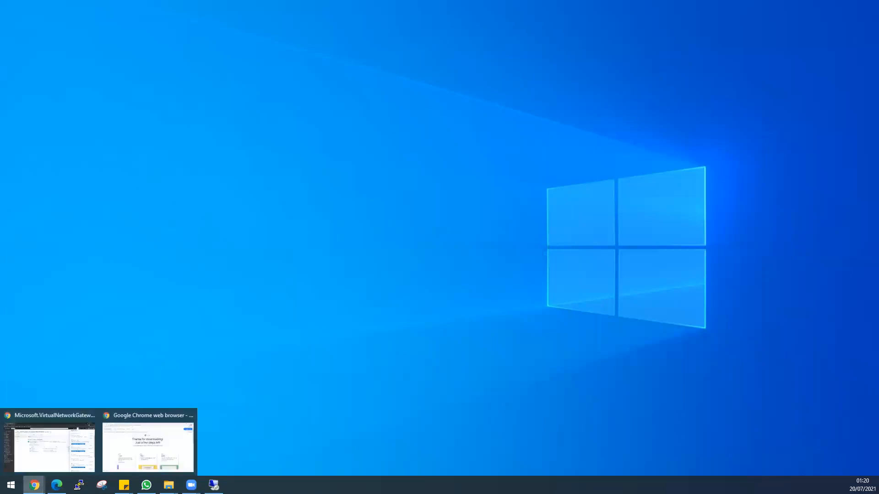
pyautogui.click(37, 460)
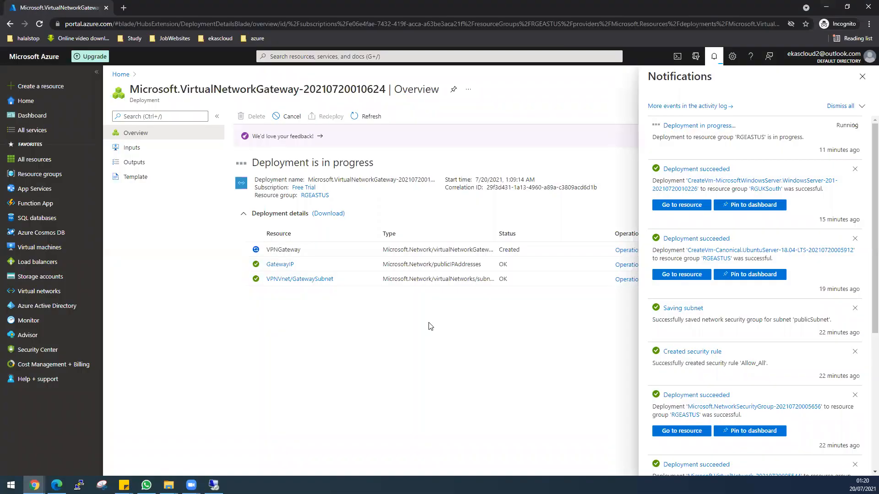
pyautogui.click(863, 78)
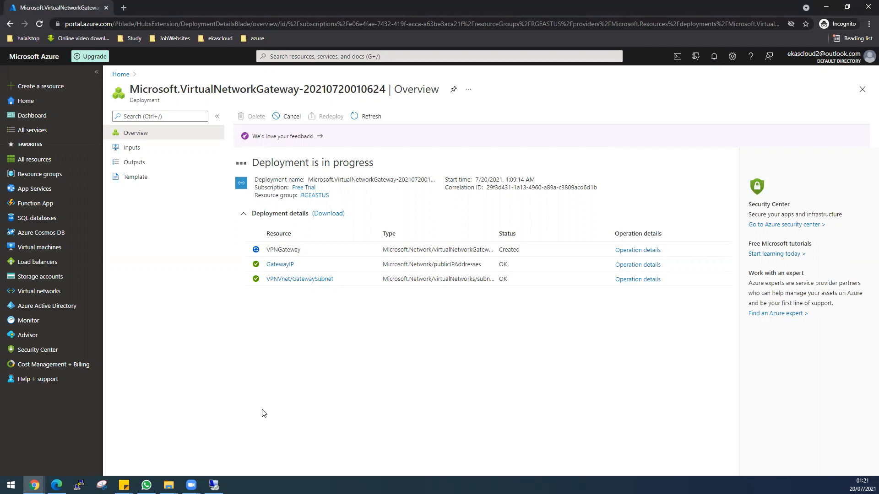
pyautogui.click(214, 485)
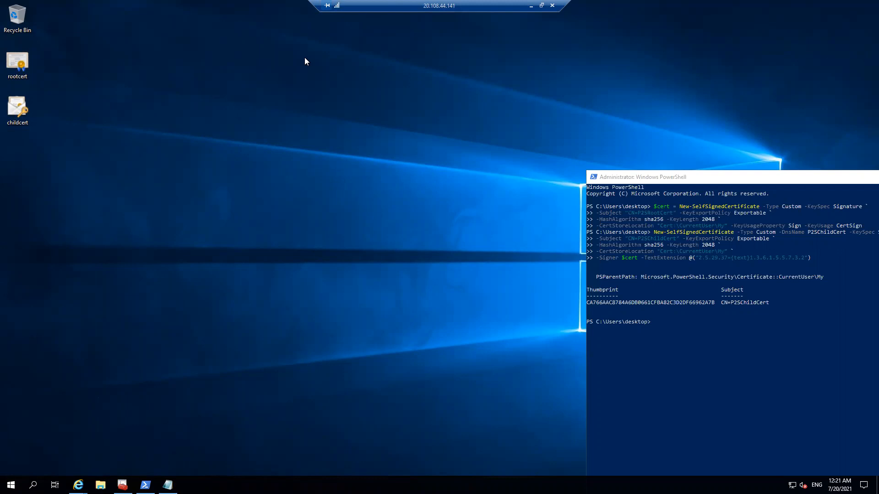
pyautogui.click(521, 17)
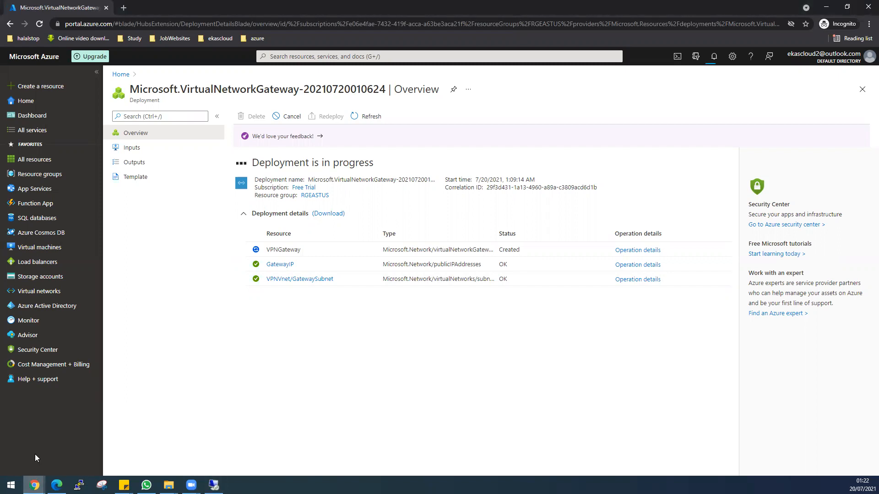
# Step: Return to the remote desktop session, reposition the PowerShell window, and minimize it
pyautogui.click(214, 485)
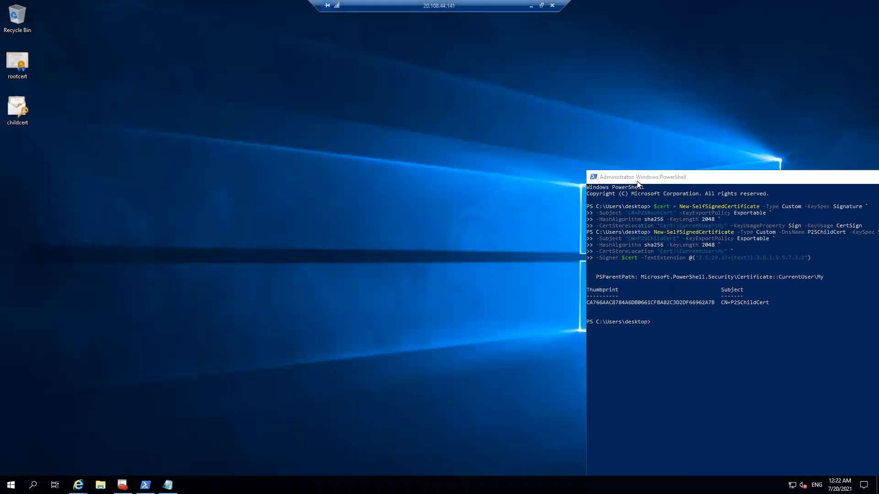
pyautogui.moveTo(637, 181); pyautogui.dragTo(334, 176)
pyautogui.click(622, 172)
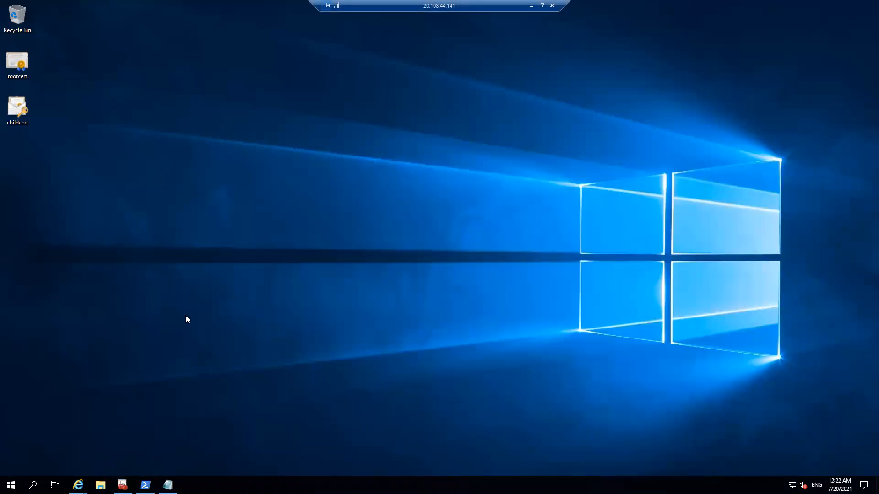
# Step: Open the Downloads folder in File Explorer on the remote desktop and run ChromeSetup
pyautogui.click(100, 484)
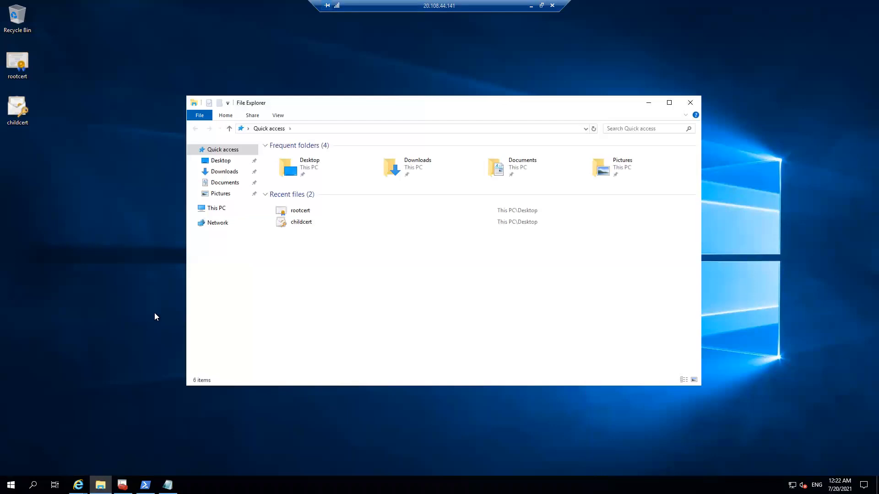
pyautogui.click(227, 172)
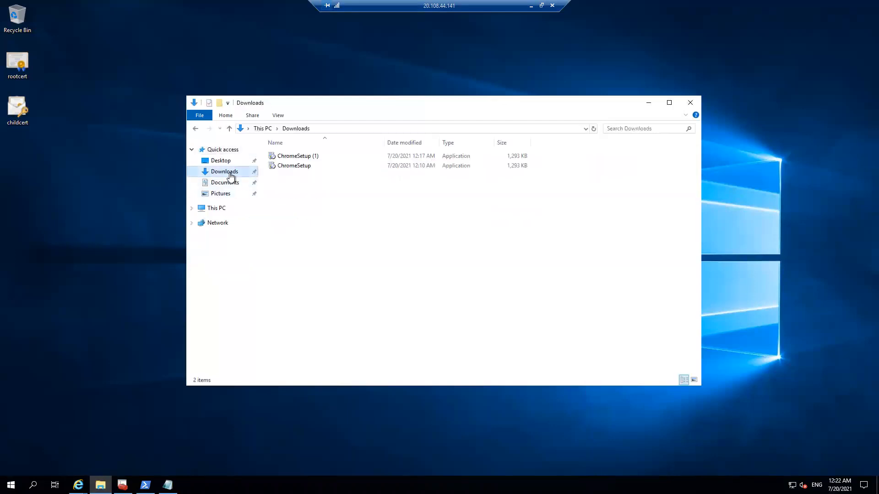
pyautogui.doubleClick(310, 167)
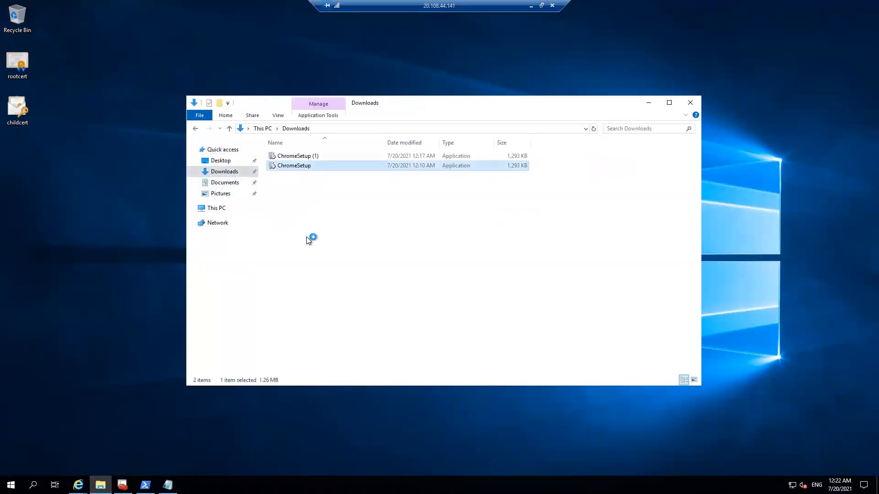